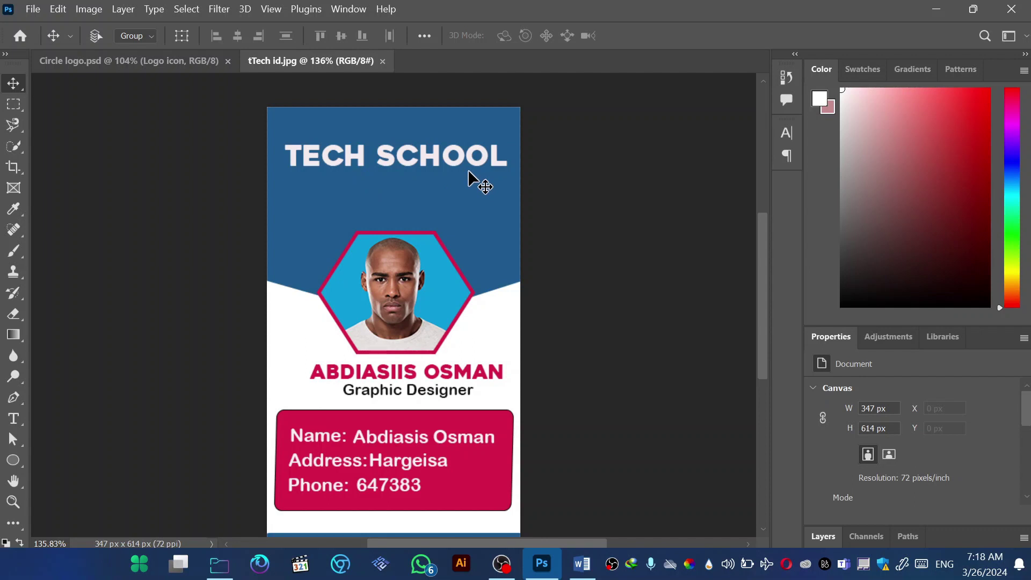
# Examine the layout of the finished Tech School ID card sample from its header down to the footer band
pyautogui.scroll(1, 471, 193)
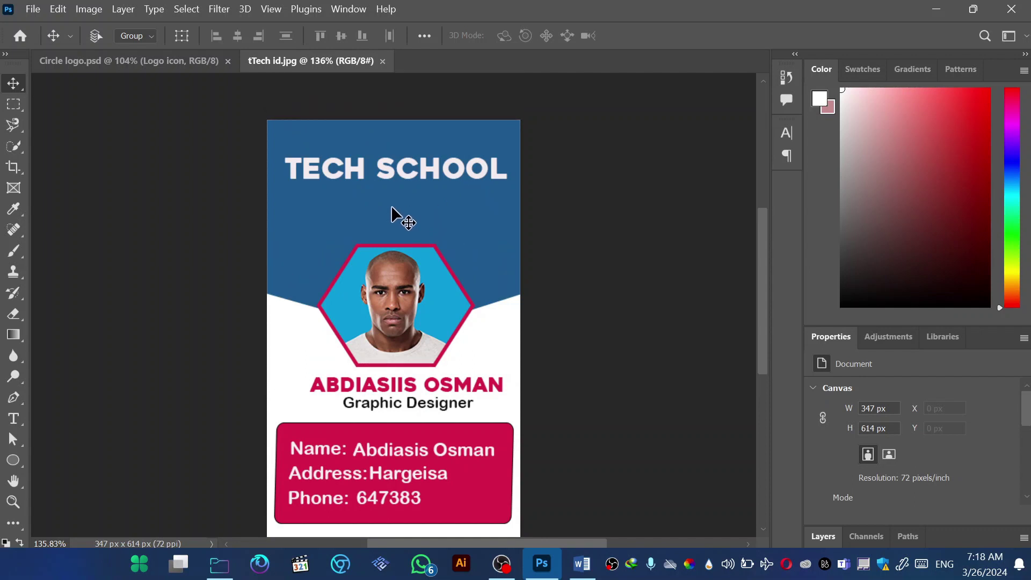
pyautogui.scroll(-1, 603, 168)
pyautogui.scroll(1, 603, 170)
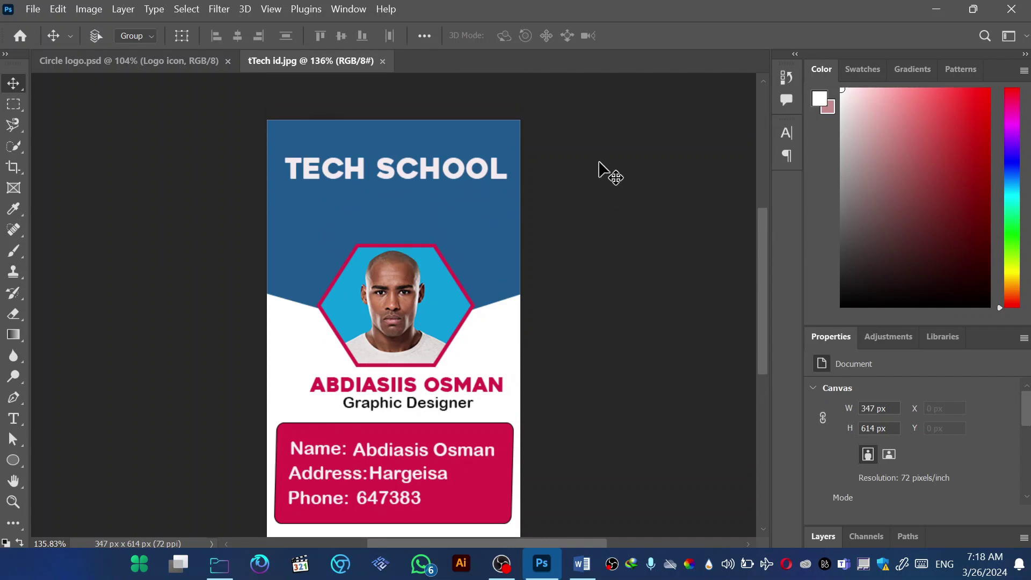
pyautogui.scroll(-2, 426, 260)
pyautogui.scroll(4, 395, 247)
pyautogui.scroll(-4, 395, 246)
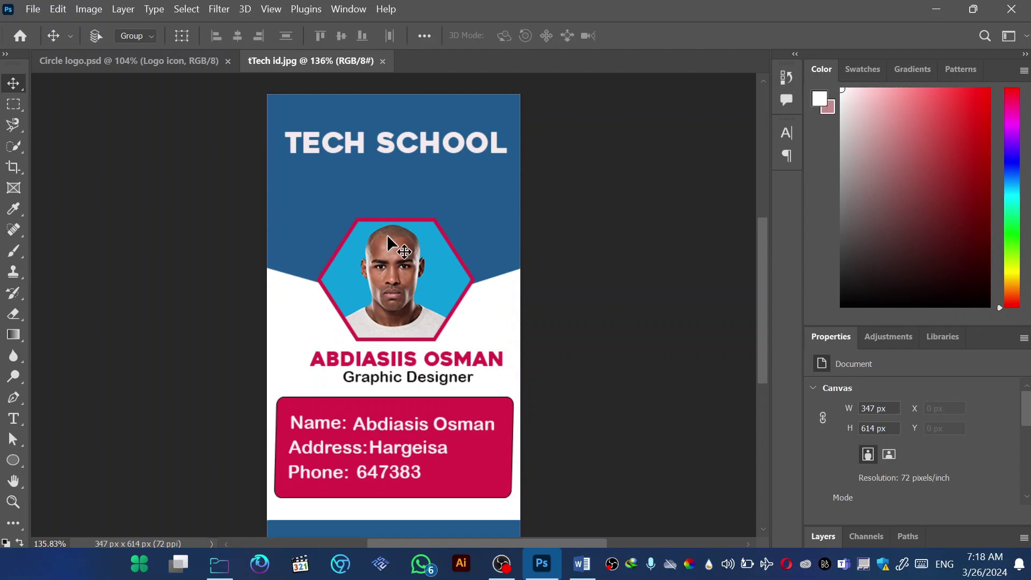
pyautogui.scroll(6, 473, 230)
pyautogui.scroll(-7, 480, 231)
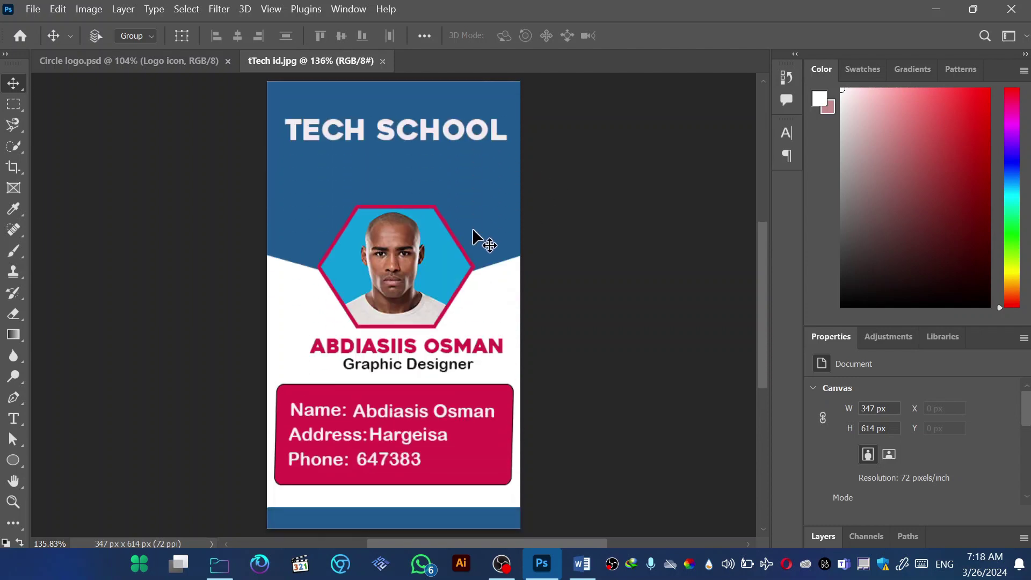
pyautogui.scroll(5, 473, 231)
pyautogui.scroll(-4, 475, 235)
pyautogui.scroll(4, 440, 204)
pyautogui.scroll(-4, 456, 215)
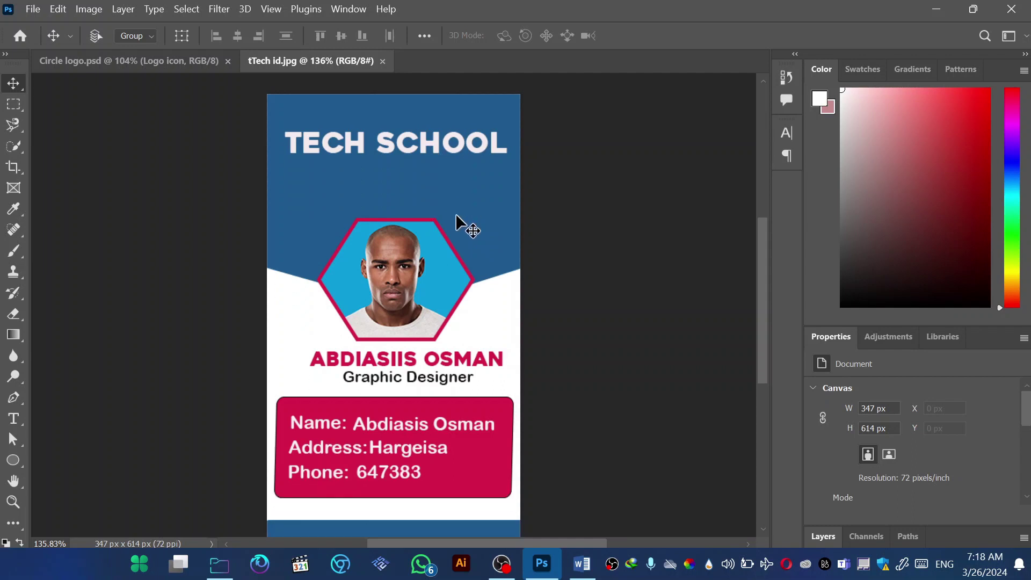
pyautogui.scroll(4, 456, 215)
pyautogui.scroll(-3, 460, 224)
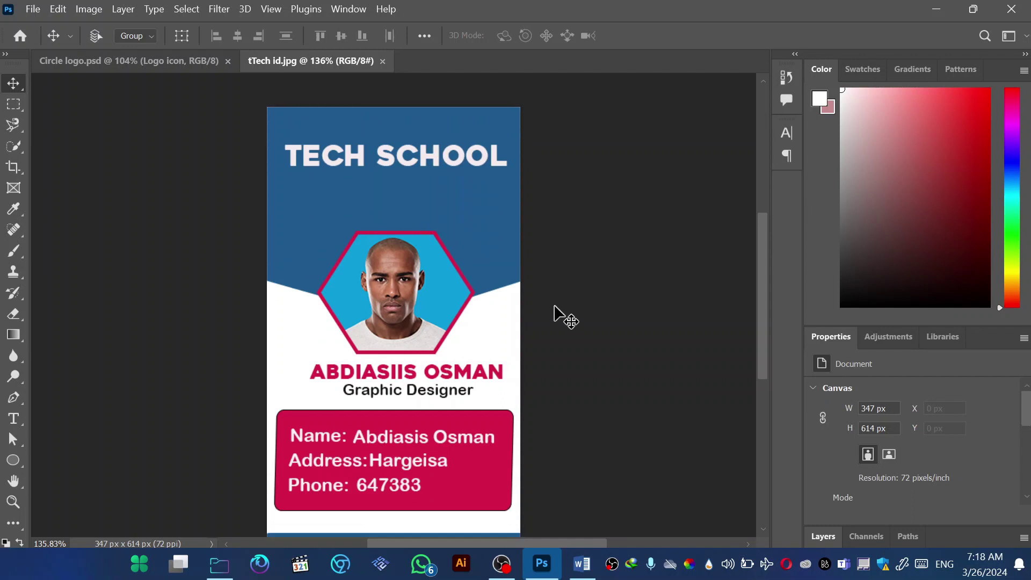
# Look up the ID card dimensions in the Word document Adobe Photoshop Design Size.docx, then return to Photoshop
pyautogui.click(580, 573)
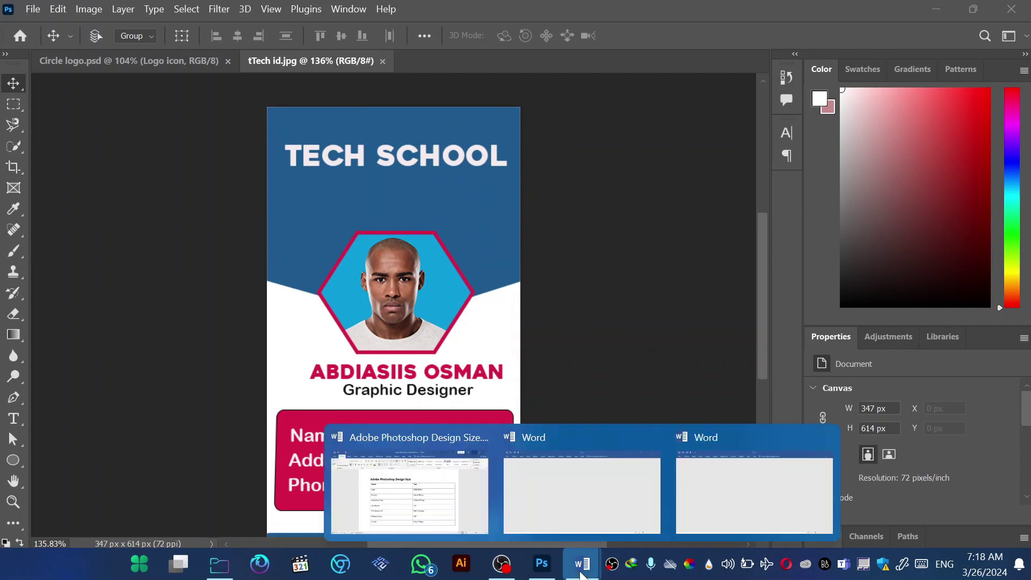
pyautogui.click(427, 478)
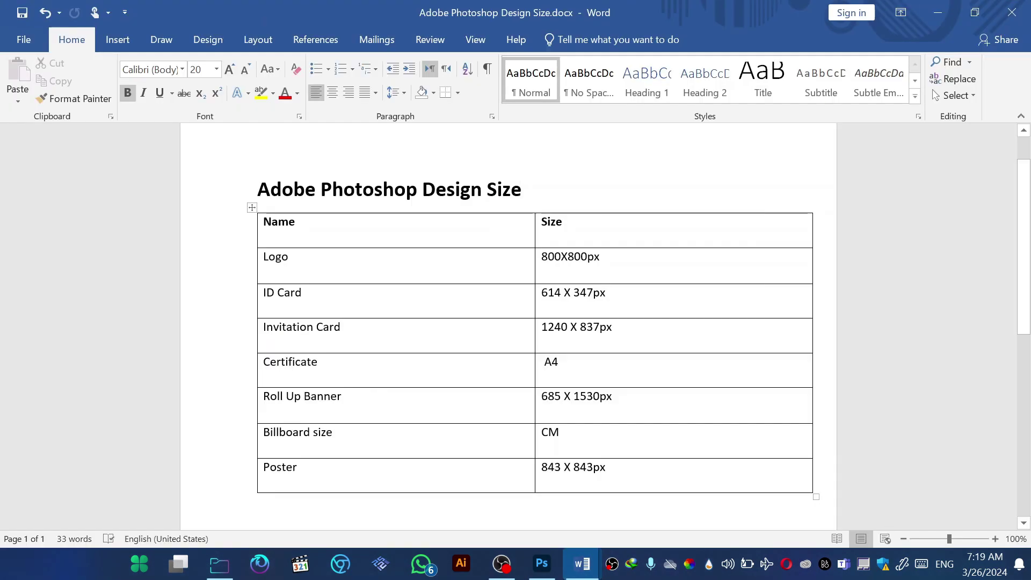
pyautogui.click(302, 293)
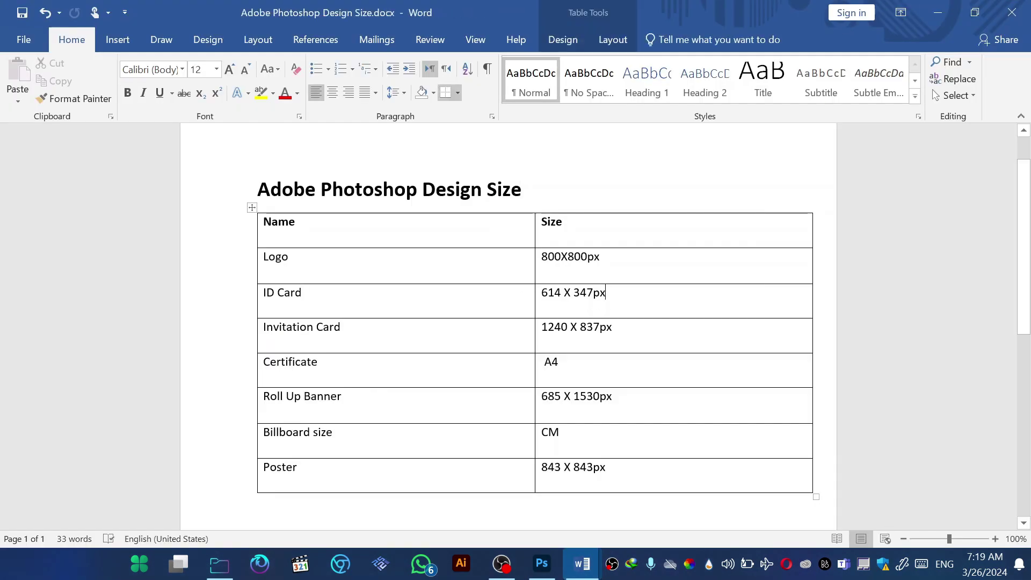
pyautogui.click(941, 18)
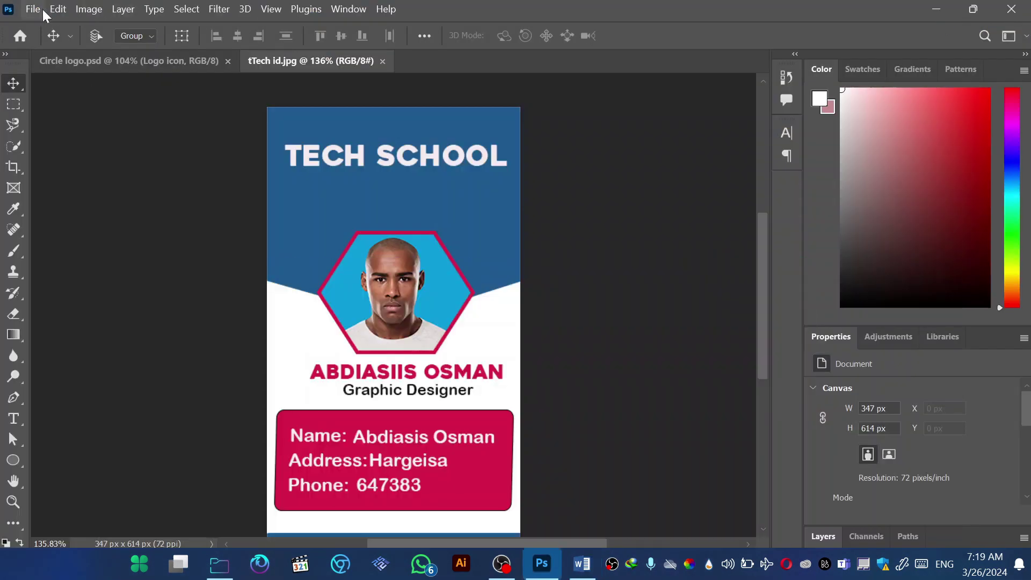
# Create a new RGB document 614 px wide and 347 px high at 300 pixels/inch with a white background
pyautogui.click(43, 8)
pyautogui.click(32, 28)
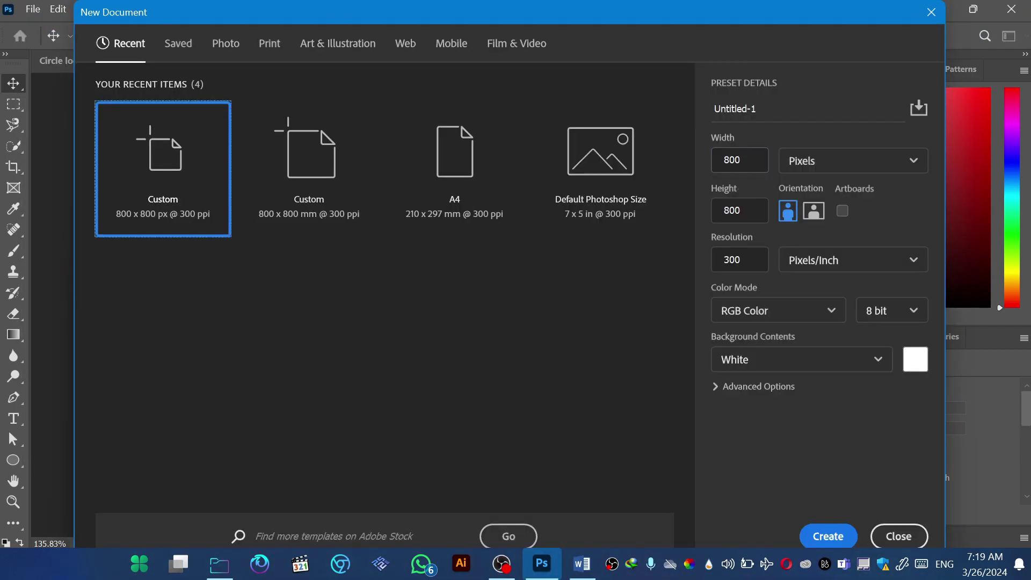
pyautogui.press('Tab')
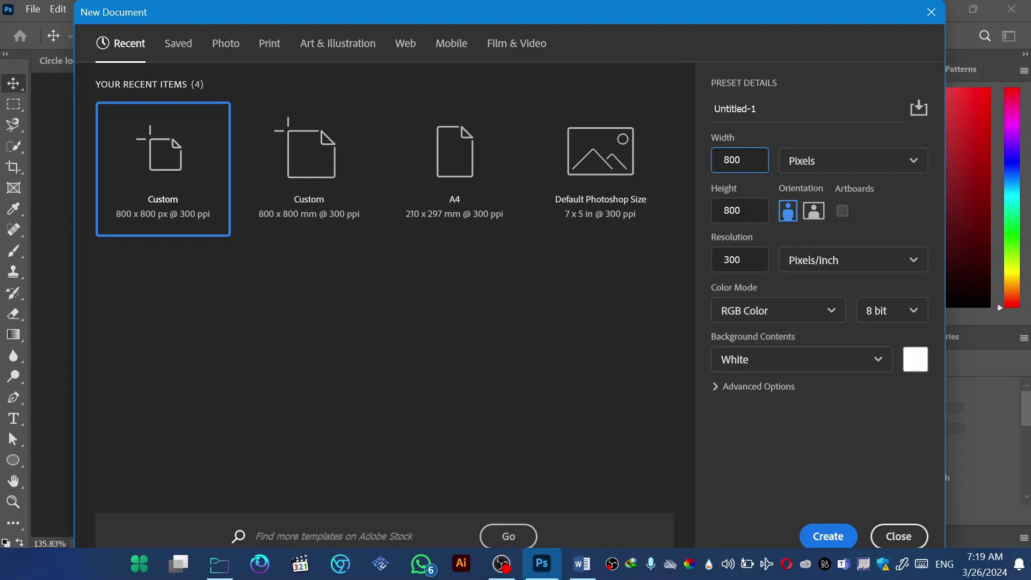
pyautogui.press('BackSpace')
pyautogui.press('BackSpace')
pyautogui.press('BackSpace')
pyautogui.press('Tab')
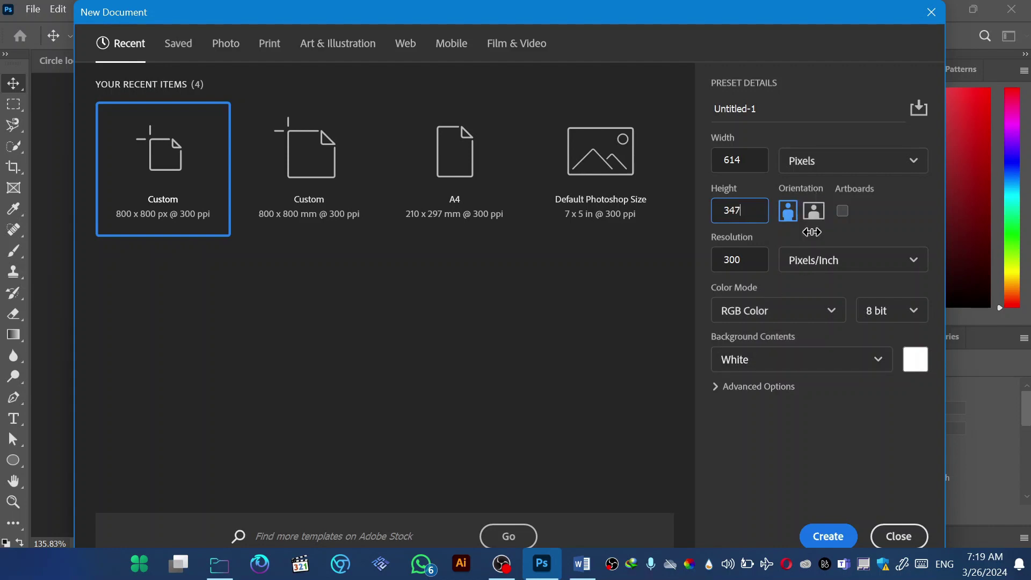
pyautogui.click(828, 537)
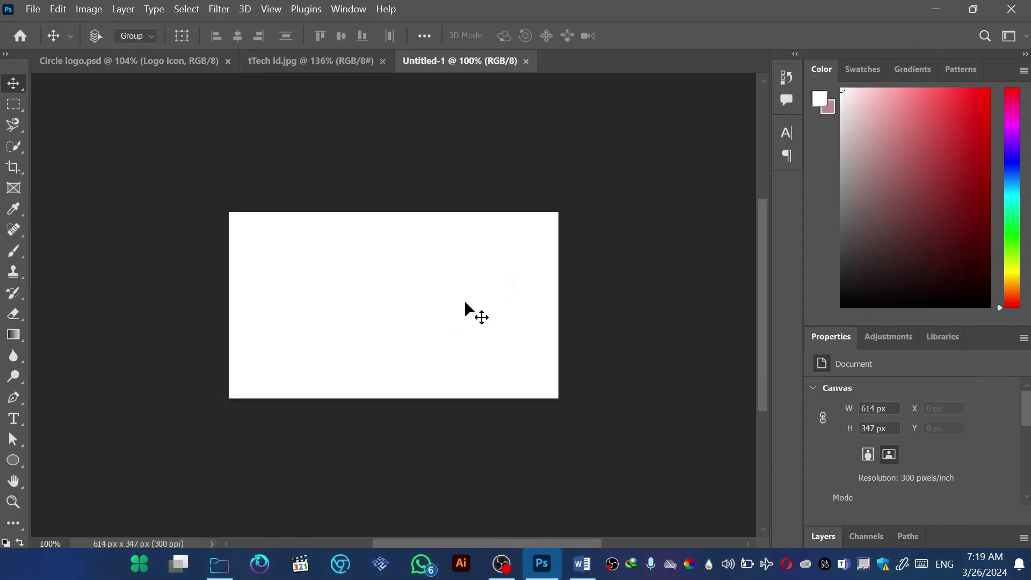
# Rotate the blank canvas 90° counter clockwise into portrait format and fit it to the window
pyautogui.click(89, 10)
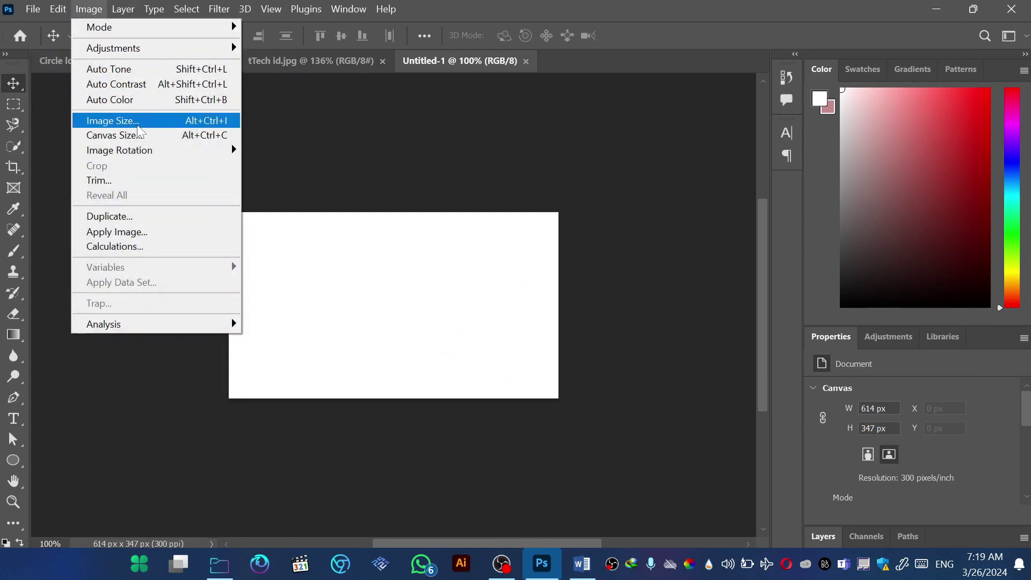
pyautogui.moveTo(138, 150)
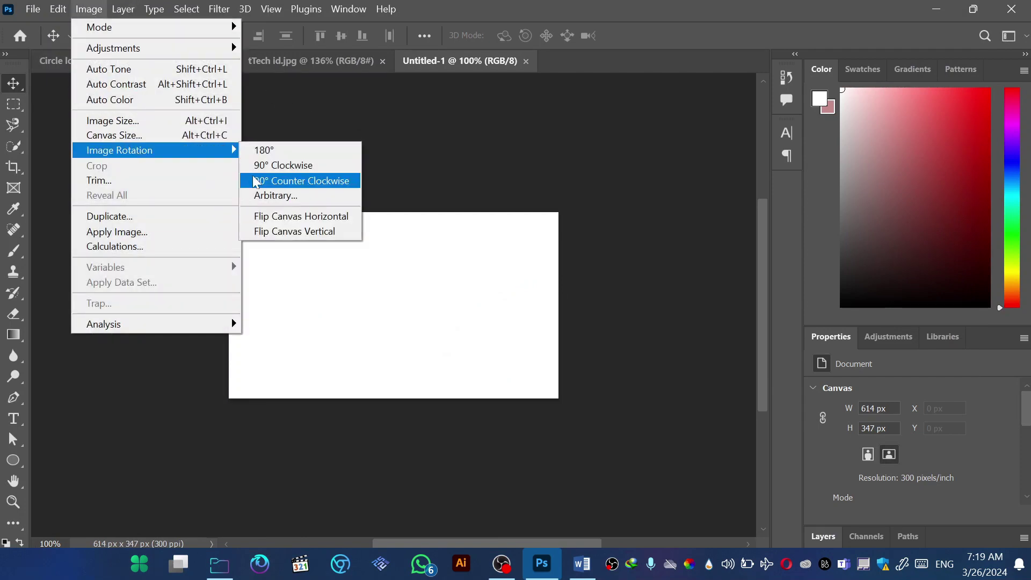
pyautogui.click(278, 183)
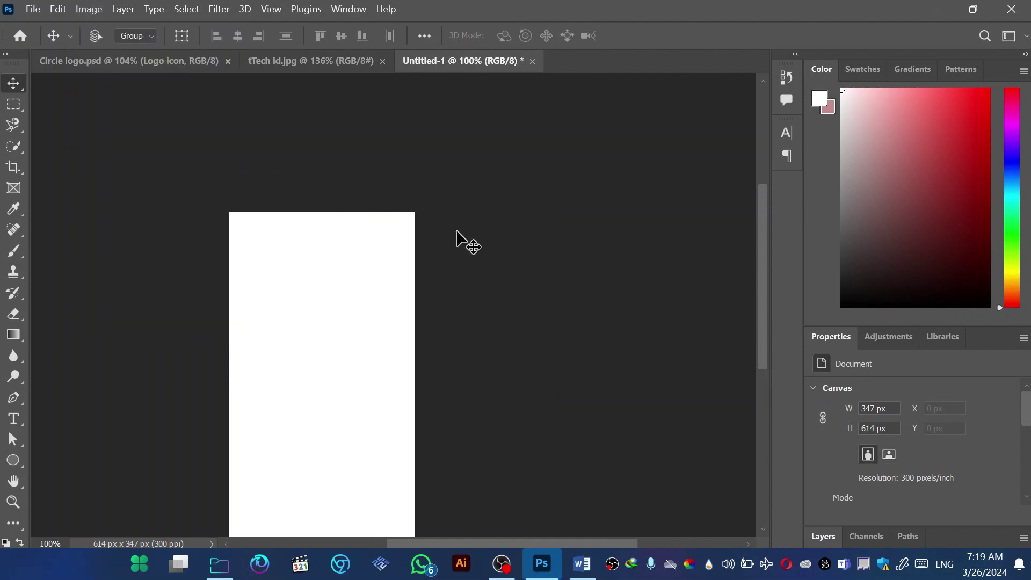
pyautogui.hotkey('ctrl', '0')
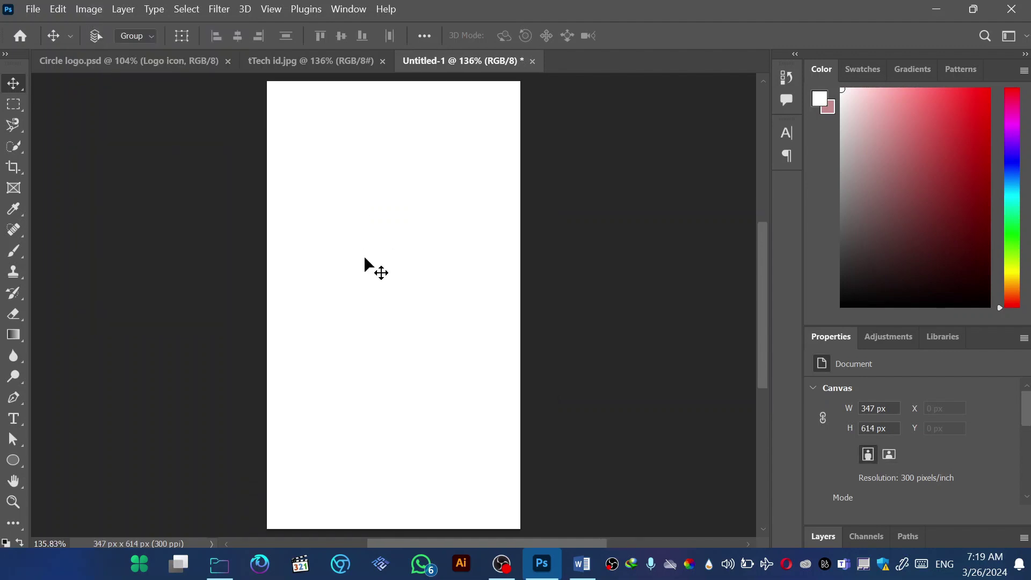
pyautogui.scroll(-1, 450, 248)
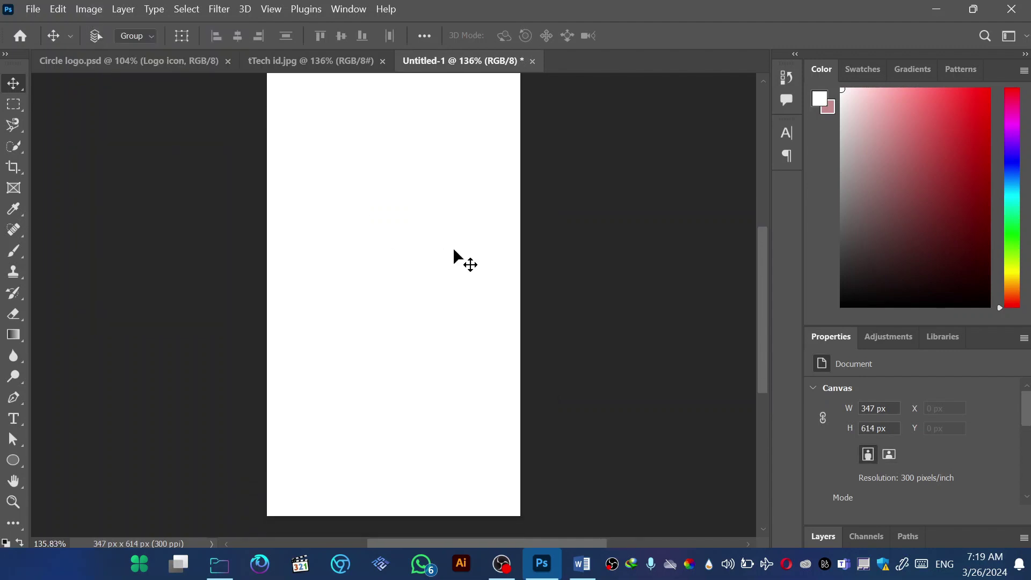
# Following the sample card, draw a five-point header shape about 341 × 206 px with a downward point across the canvas top, using the Pen tool in Shape mode
pyautogui.click(266, 59)
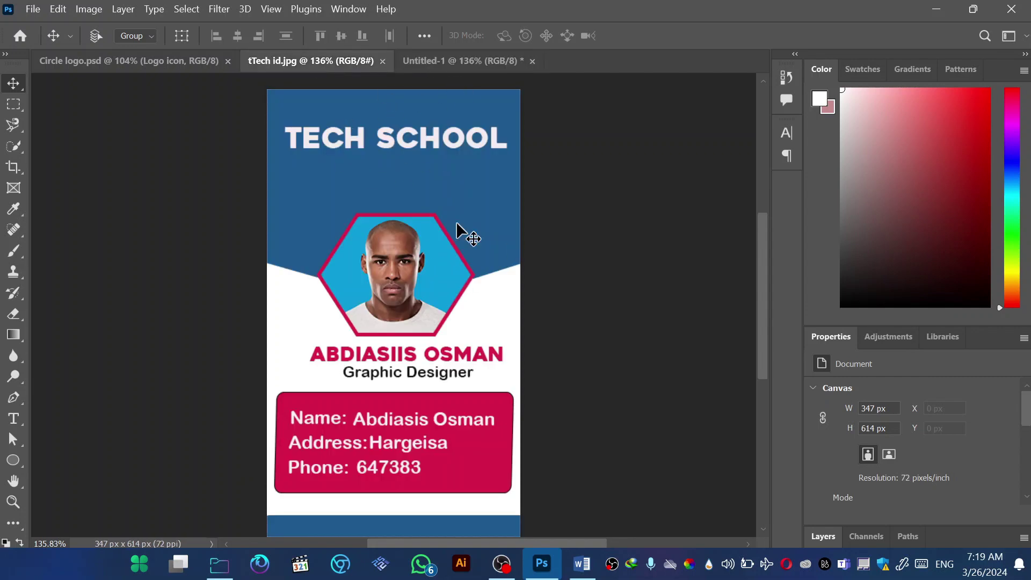
pyautogui.click(438, 61)
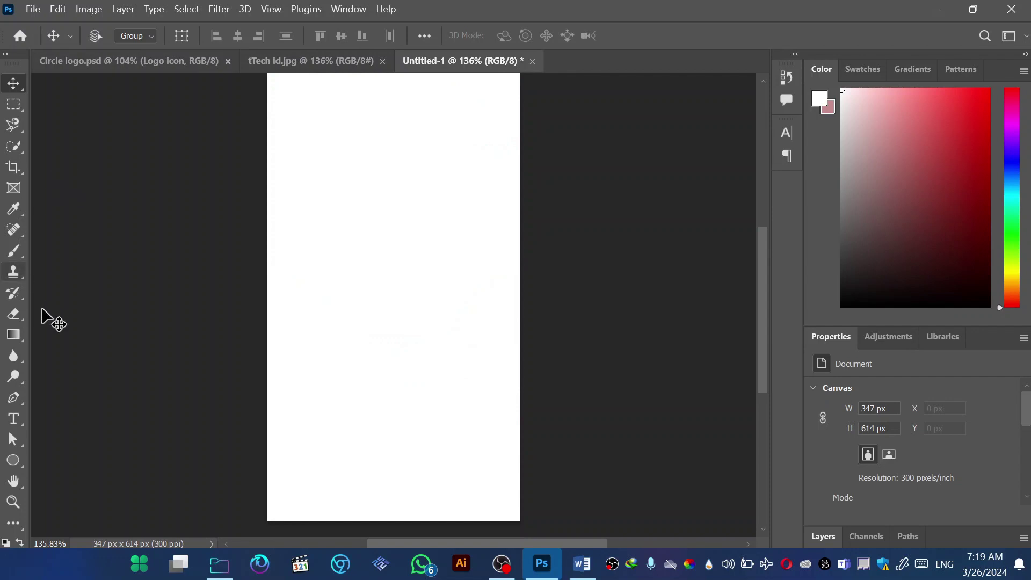
pyautogui.click(14, 314)
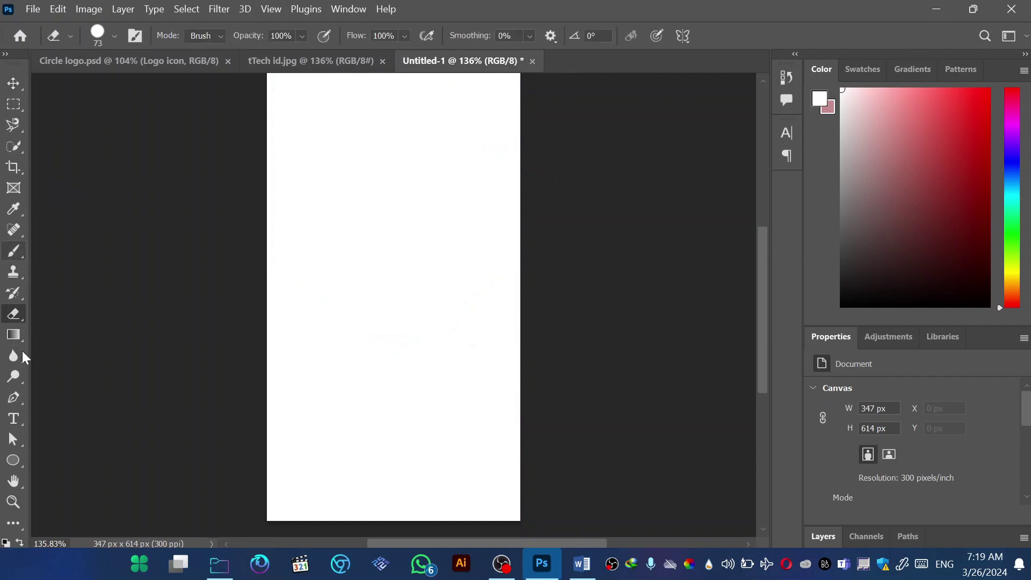
pyautogui.click(14, 397)
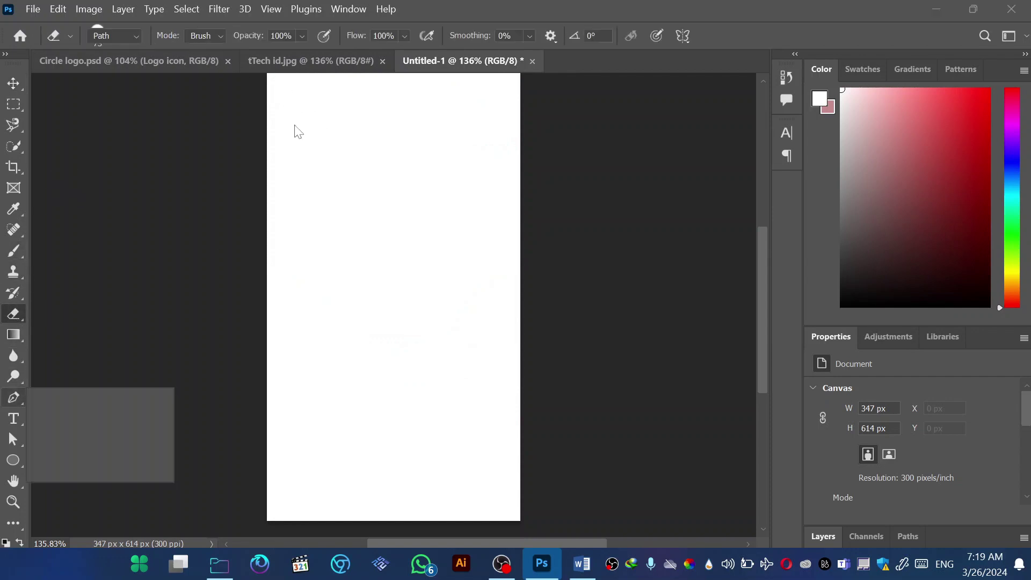
pyautogui.click(136, 36)
pyautogui.click(112, 51)
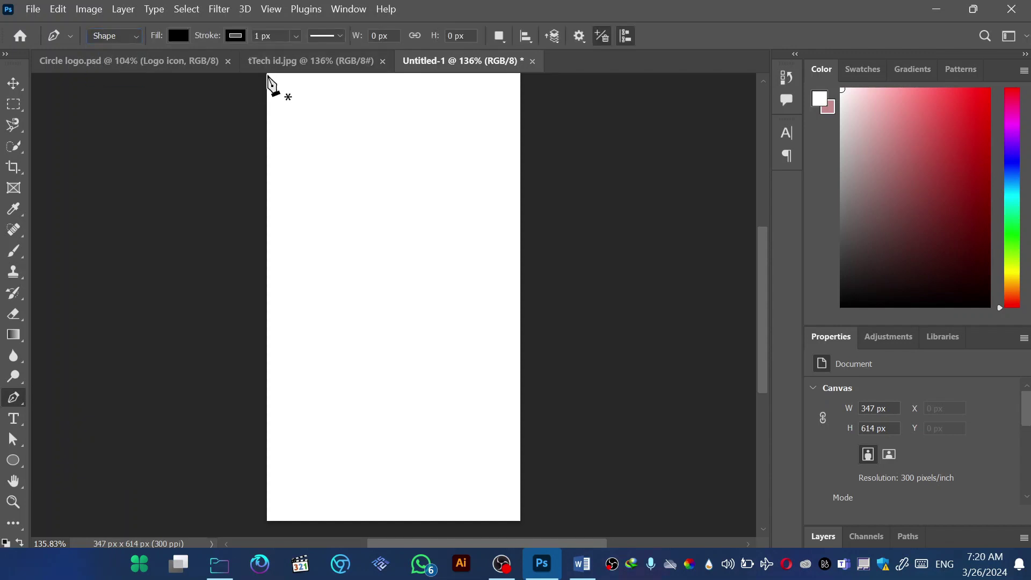
pyautogui.click(267, 75)
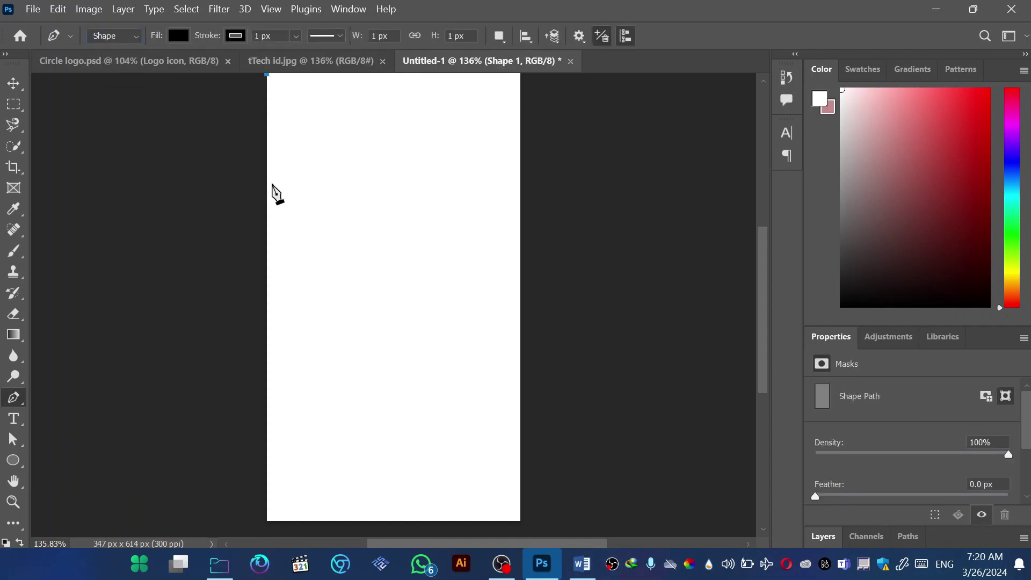
pyautogui.click(270, 186)
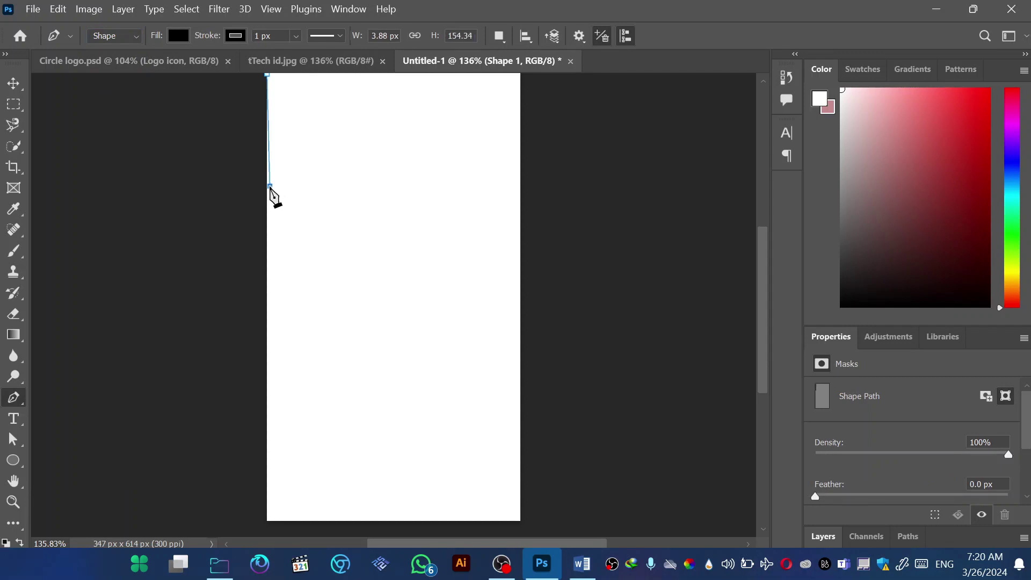
pyautogui.click(383, 223)
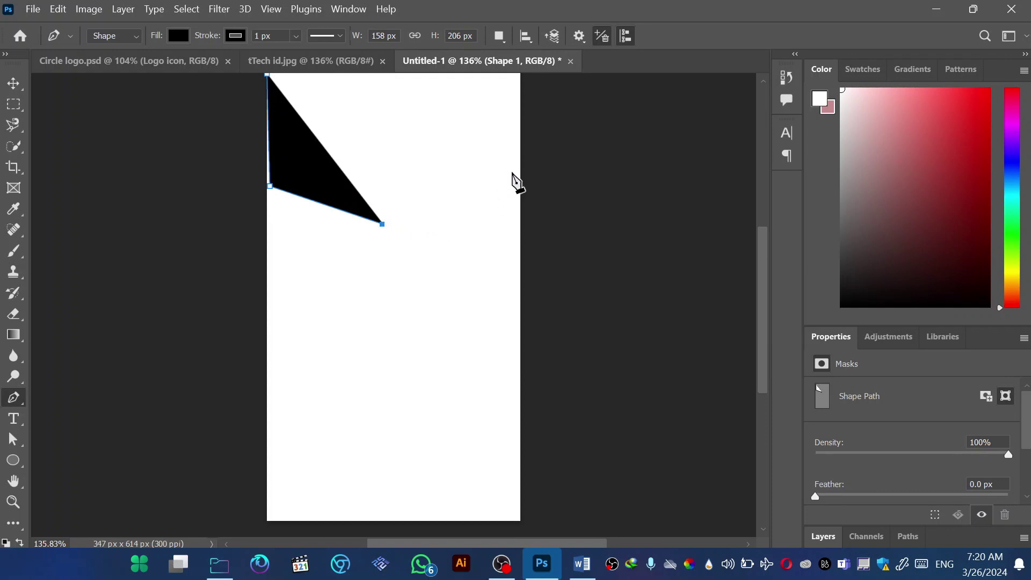
pyautogui.click(513, 172)
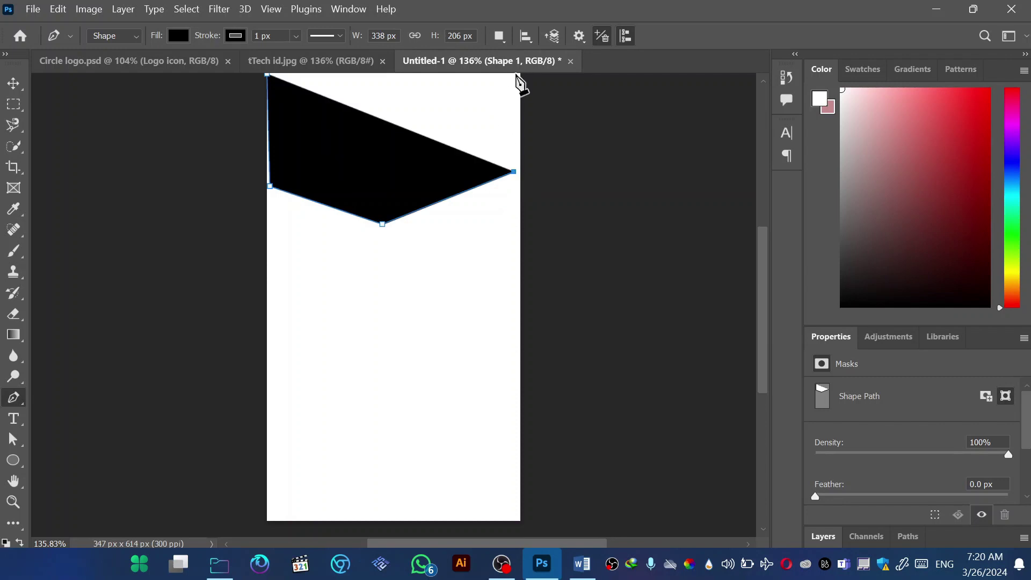
pyautogui.click(516, 75)
pyautogui.scroll(1, 472, 118)
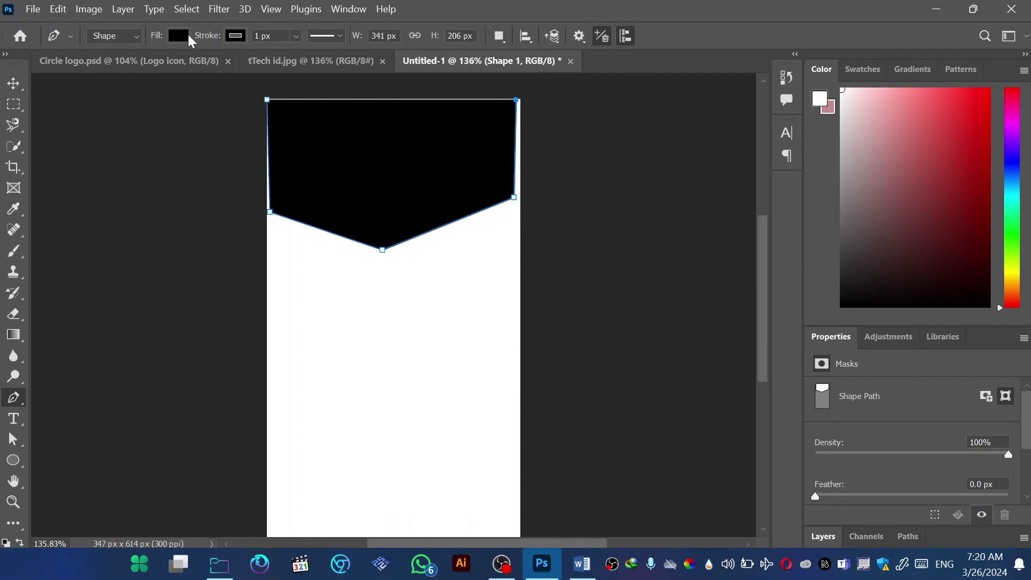
# Fill the header shape with the recently used dark blue and remove its stroke
pyautogui.click(182, 34)
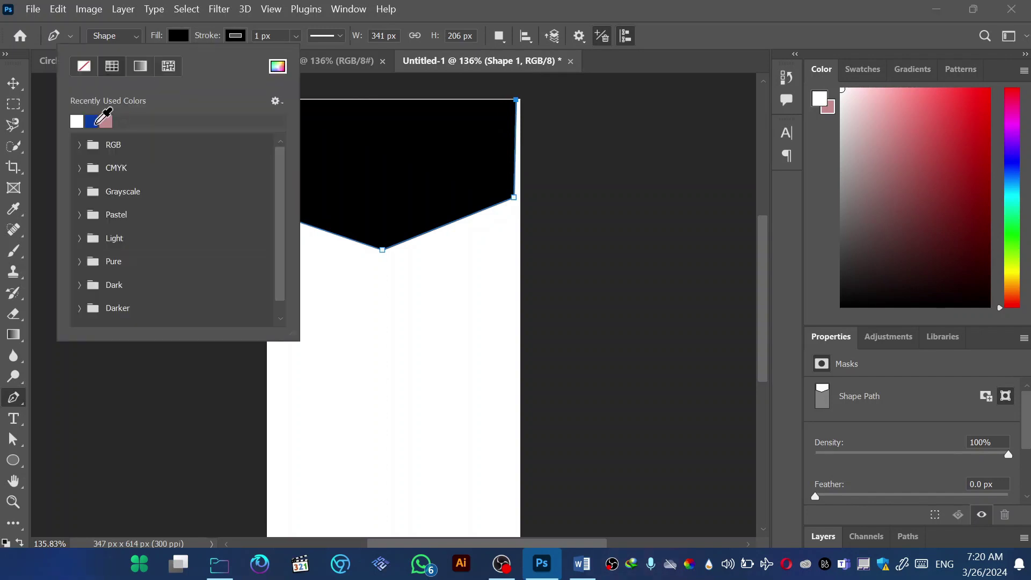
pyautogui.click(92, 121)
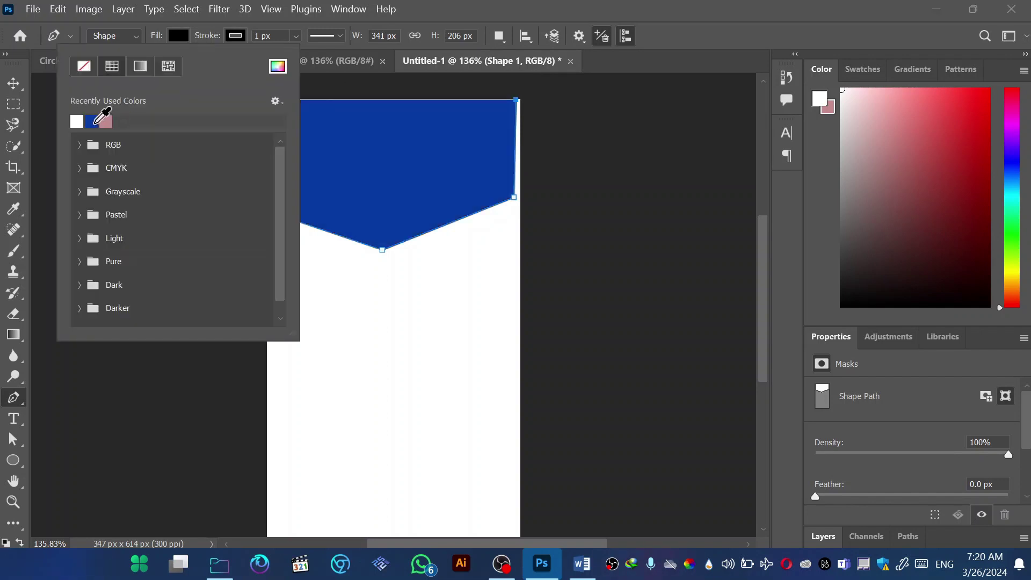
pyautogui.click(236, 35)
pyautogui.click(236, 36)
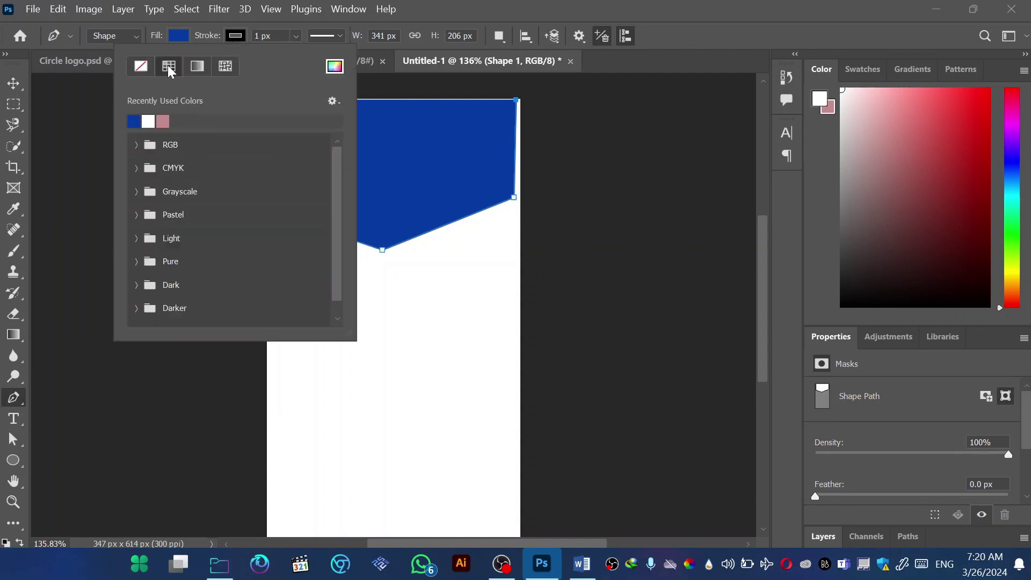
pyautogui.click(144, 65)
# Enlarge the blue header shape to about 462 × 280 px so it extends past both sides of the canvas, keeping its top edge aligned
pyautogui.click(17, 86)
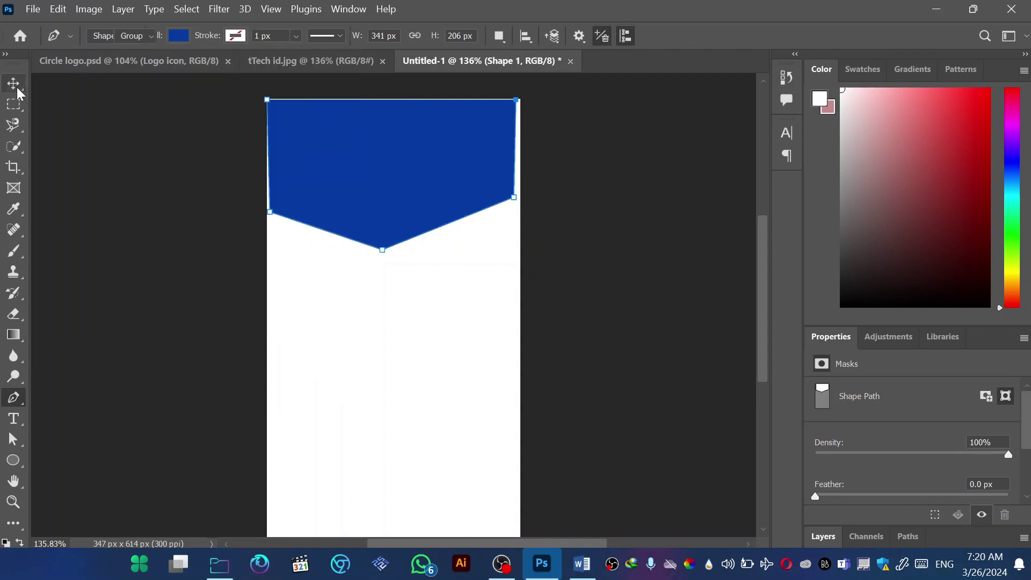
pyautogui.hotkey('ctrl', 't')
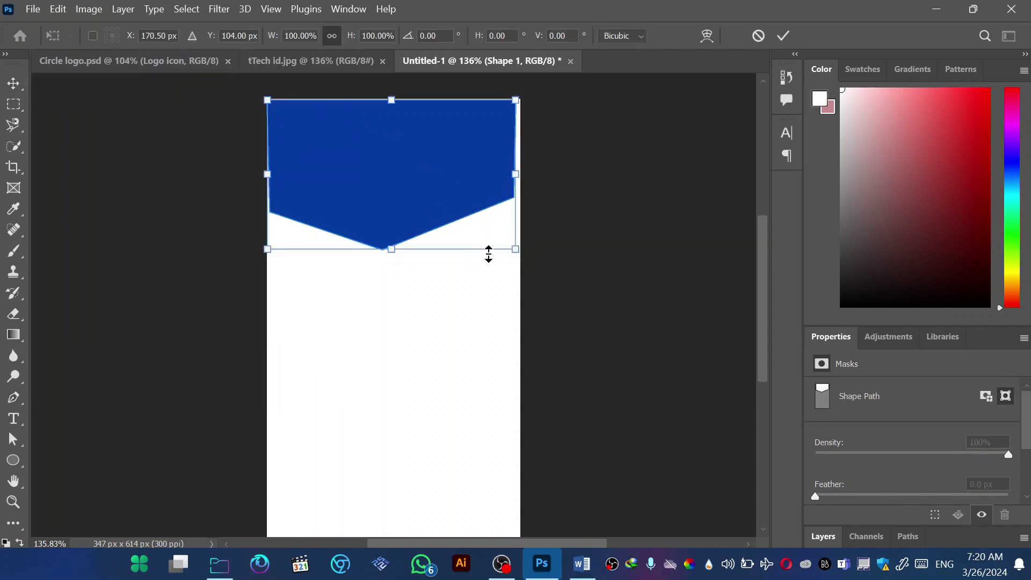
pyautogui.moveTo(514, 250); pyautogui.dragTo(554, 273)
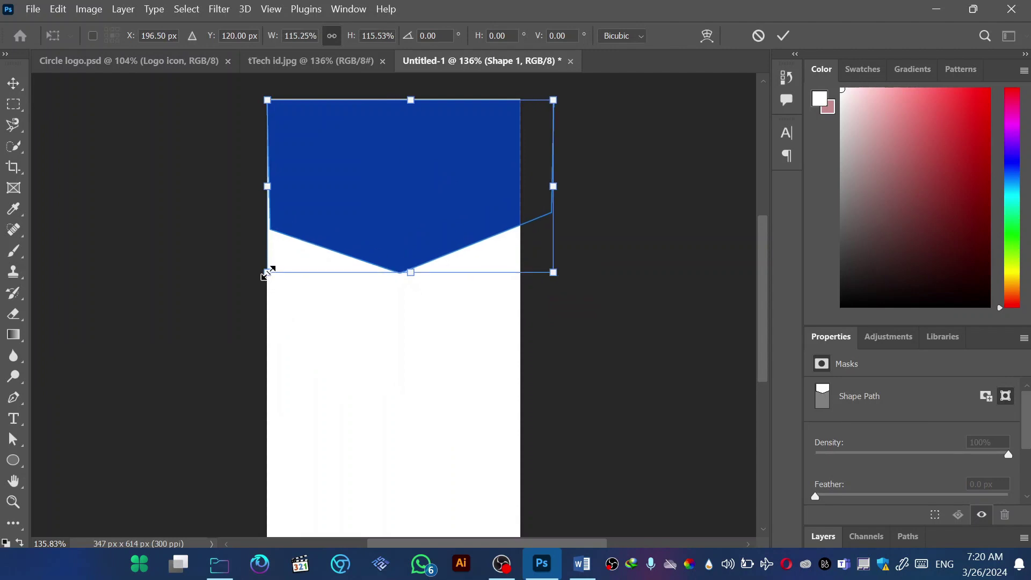
pyautogui.moveTo(267, 273); pyautogui.dragTo(229, 295)
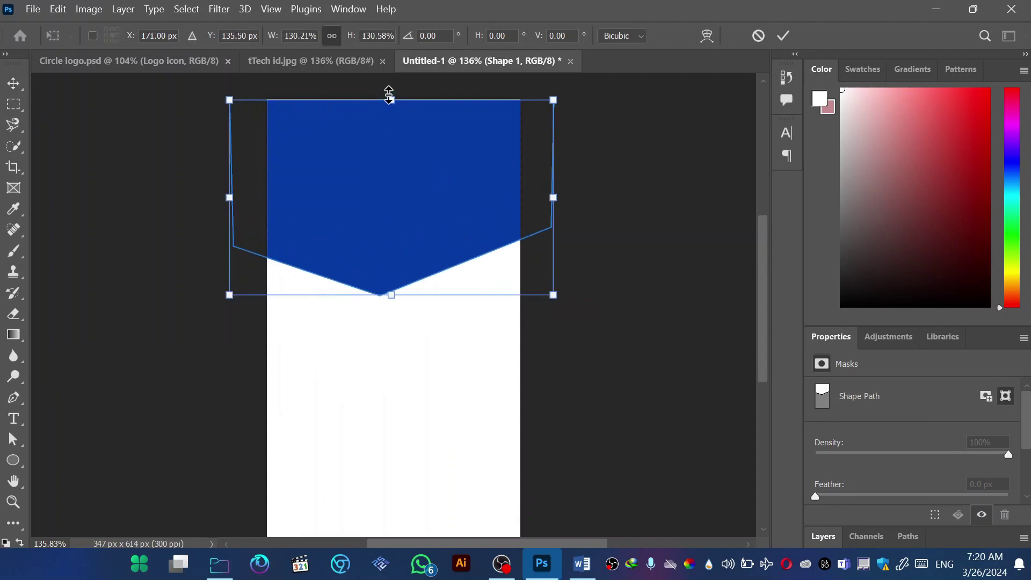
pyautogui.moveTo(405, 295); pyautogui.dragTo(411, 302)
pyautogui.moveTo(405, 106); pyautogui.dragTo(405, 99)
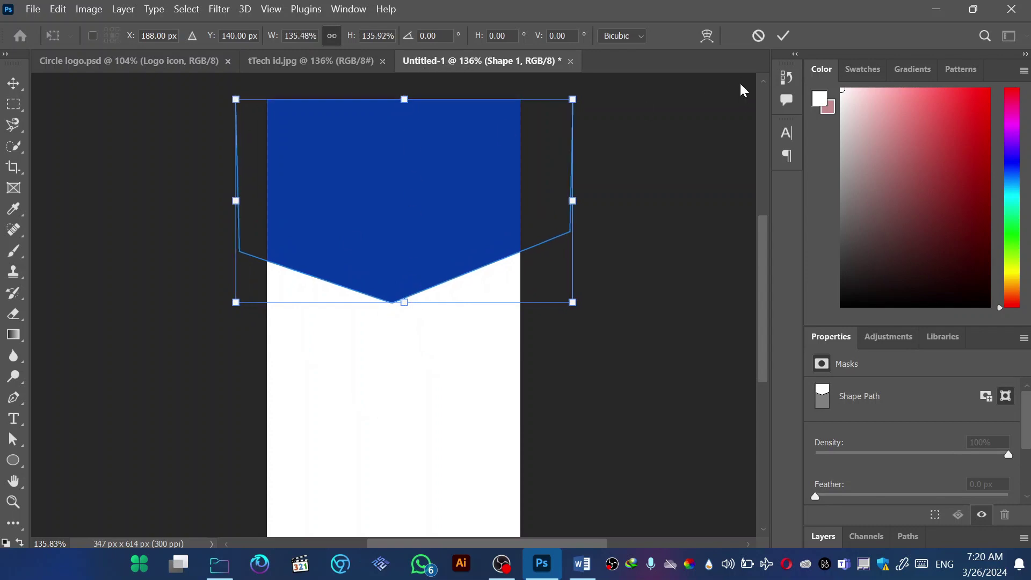
pyautogui.click(784, 35)
pyautogui.scroll(-2, 397, 257)
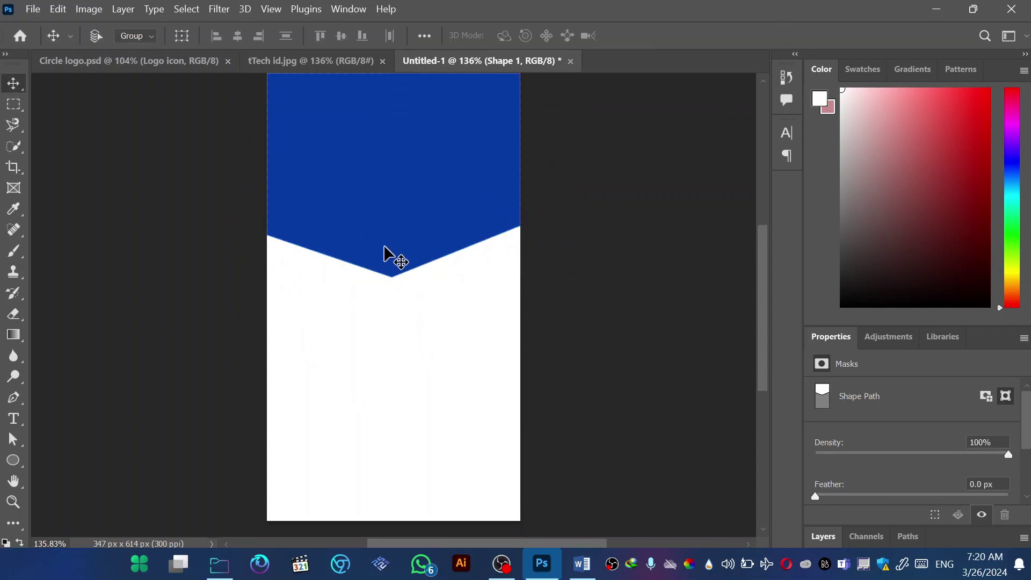
pyautogui.scroll(2, 384, 247)
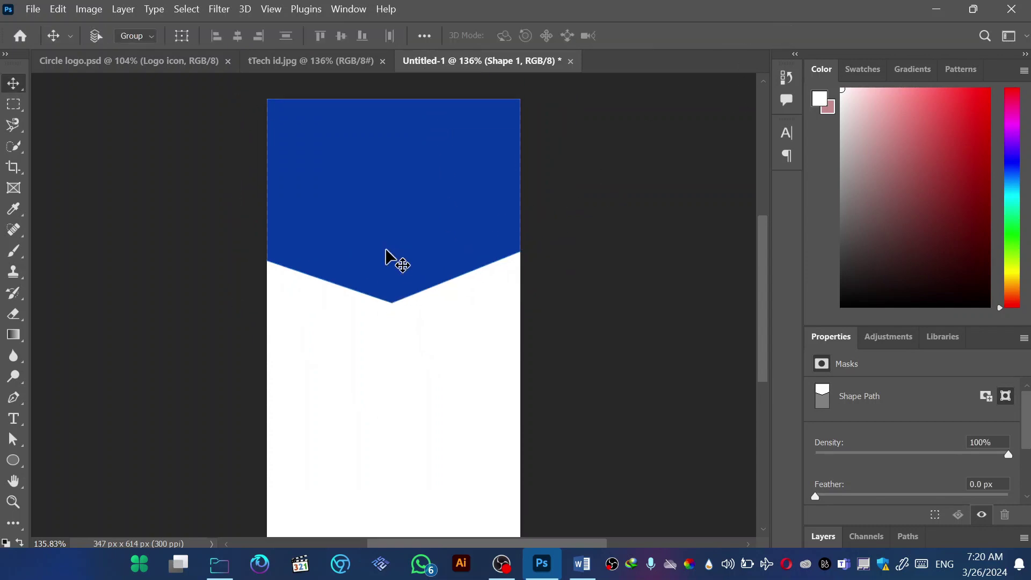
# Following the sample card, create a six-sided polygon and resize it to about 242 × 232 px below the header's point
pyautogui.click(294, 60)
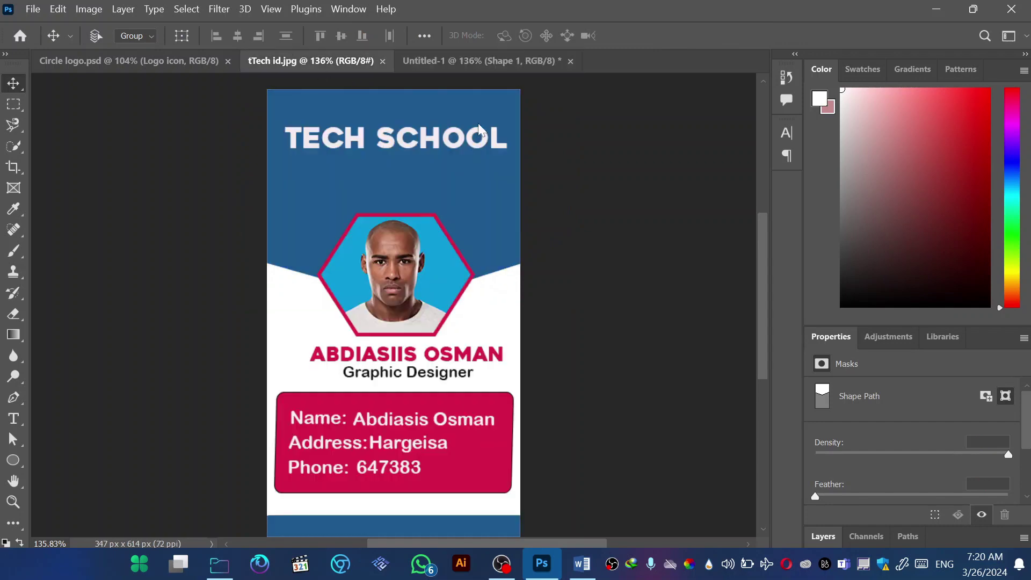
pyautogui.click(453, 61)
pyautogui.rightClick(17, 459)
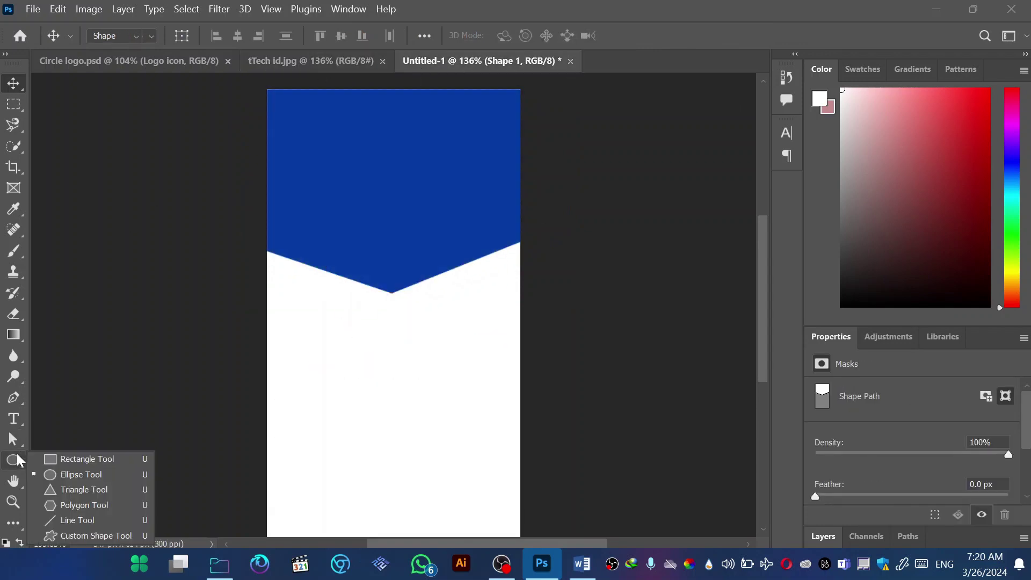
pyautogui.click(18, 456)
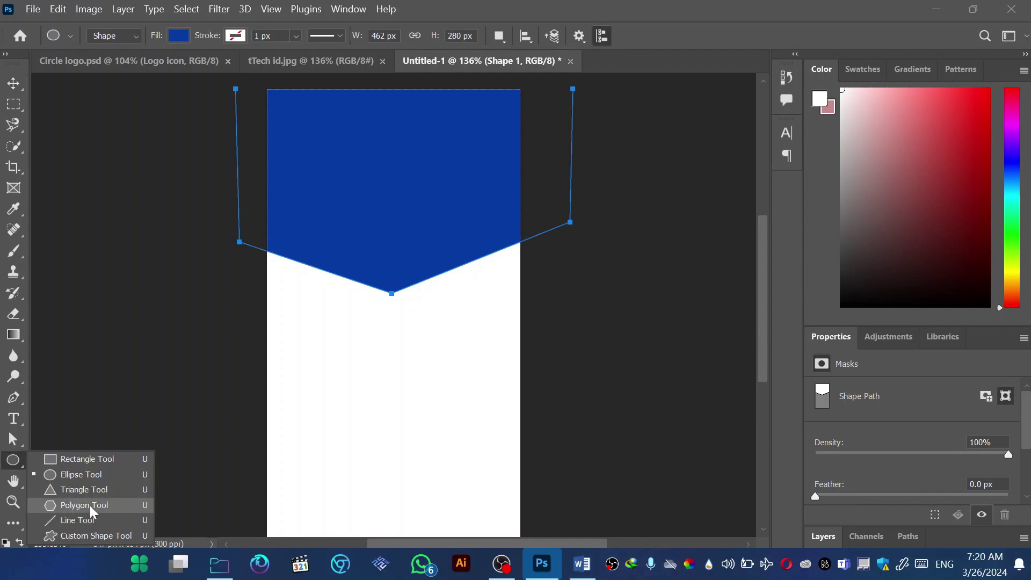
pyautogui.press('Escape')
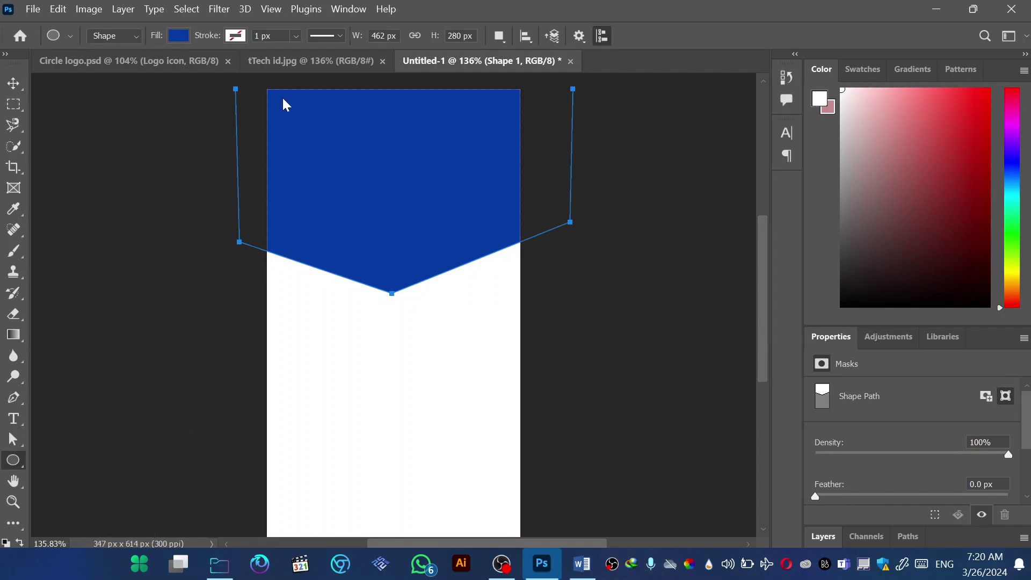
pyautogui.hotkey('shift', 'u')
pyautogui.hotkey('shift', 'u')
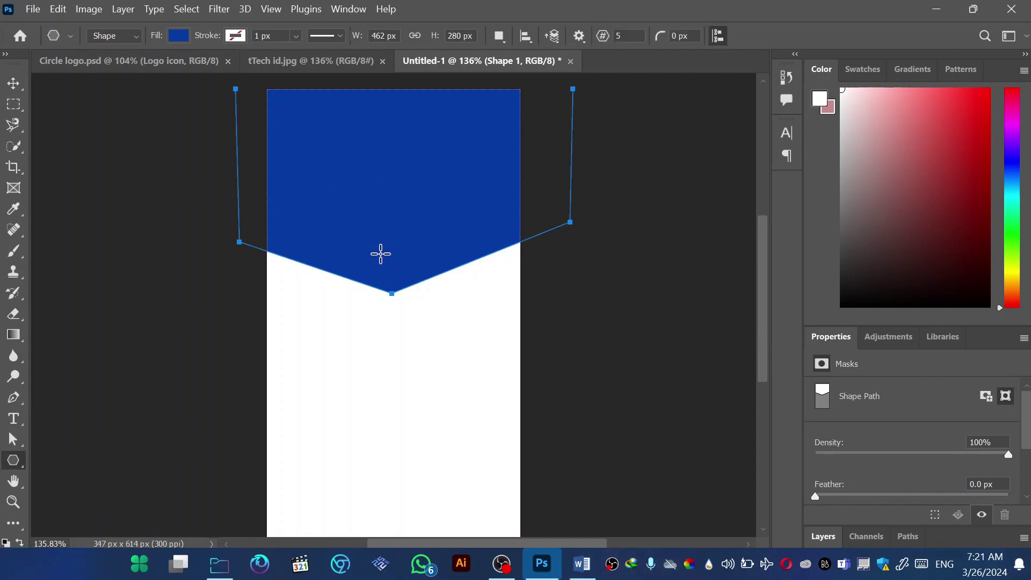
pyautogui.click(384, 258)
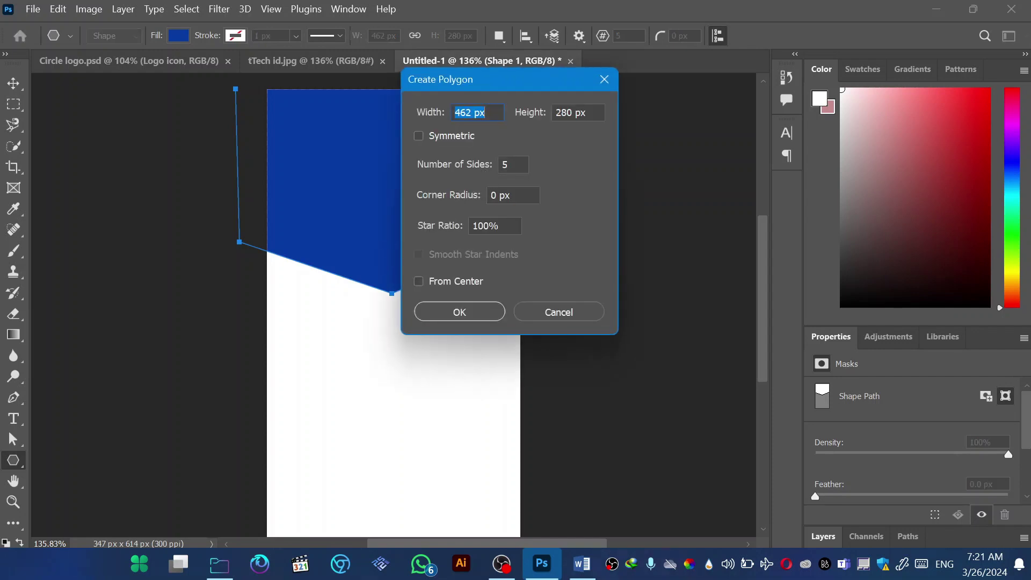
pyautogui.click(506, 164)
pyautogui.press('BackSpace')
pyautogui.click(460, 310)
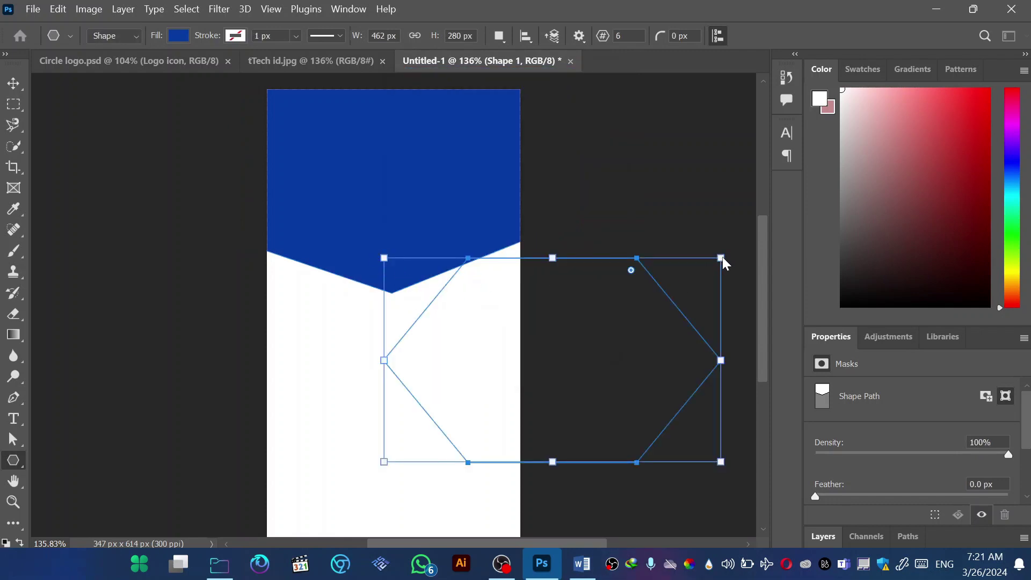
pyautogui.moveTo(720, 258); pyautogui.dragTo(560, 293)
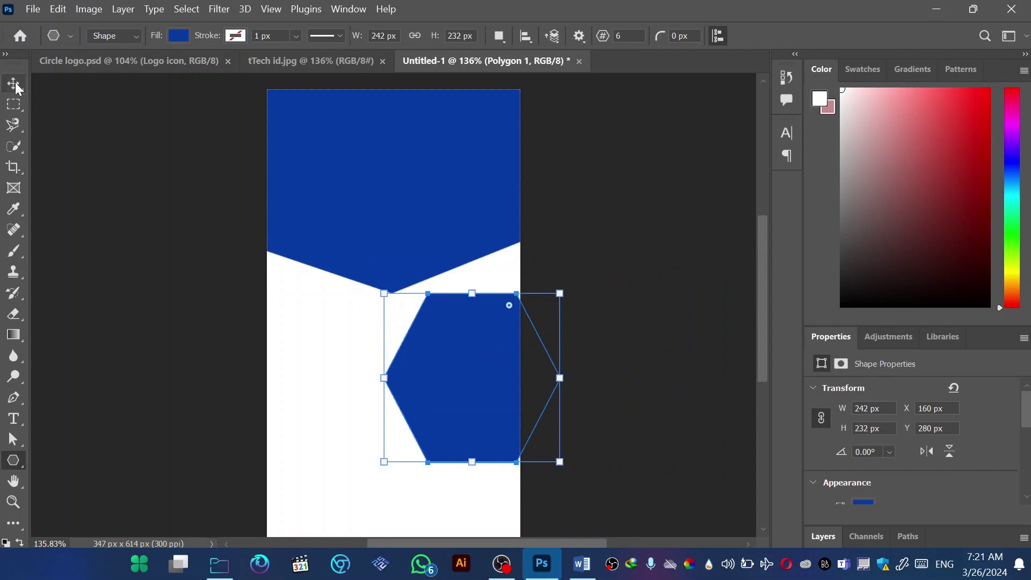
# Give the hexagon a bright red stroke about 4.68 px wide
pyautogui.click(178, 35)
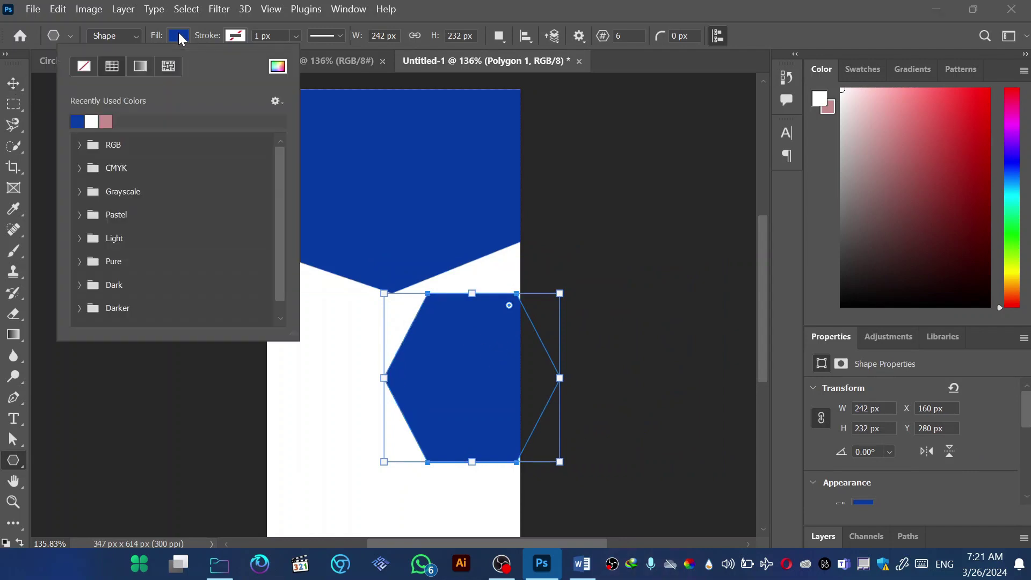
pyautogui.click(234, 34)
pyautogui.click(234, 35)
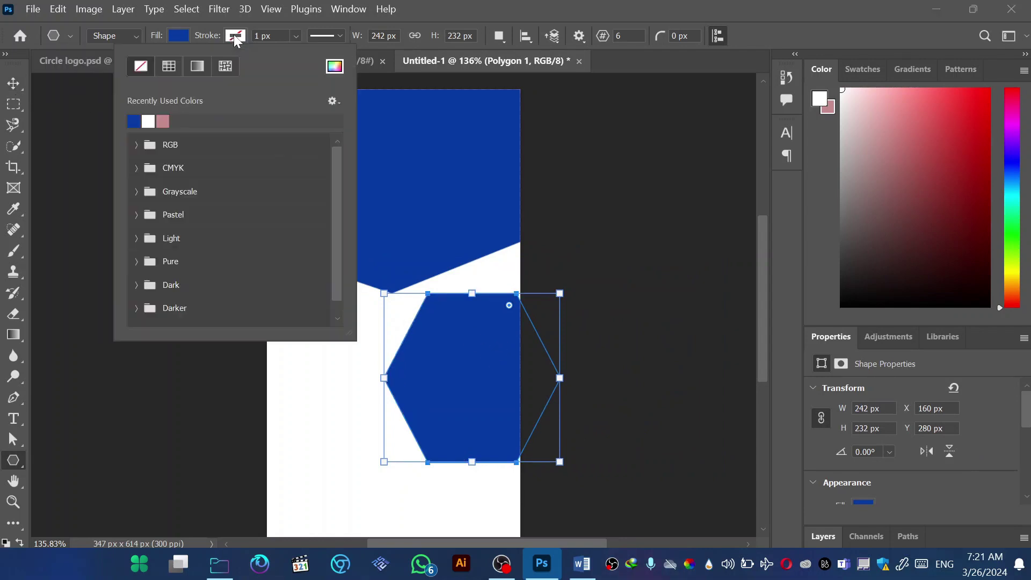
pyautogui.click(334, 69)
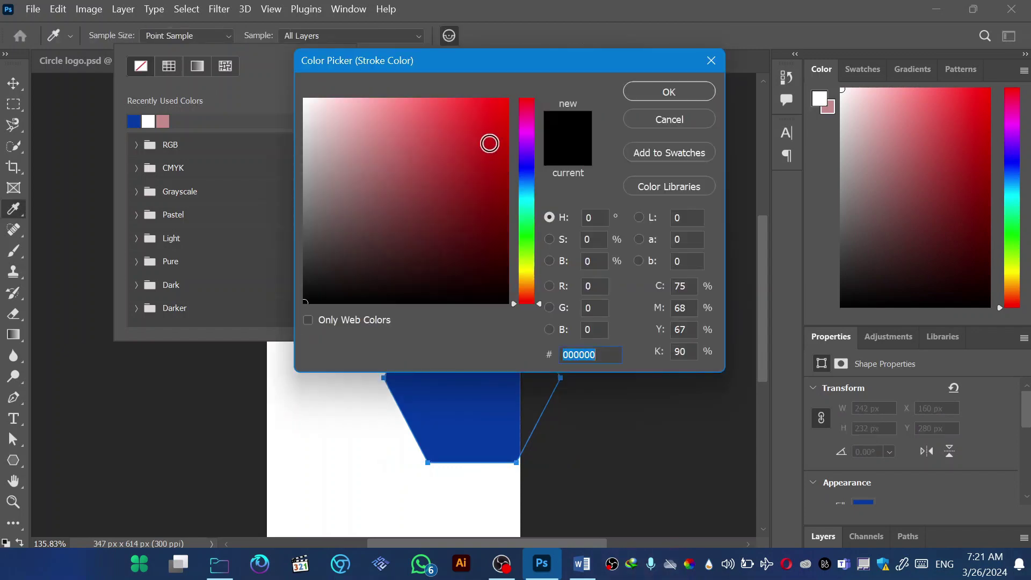
pyautogui.click(496, 122)
pyautogui.click(650, 95)
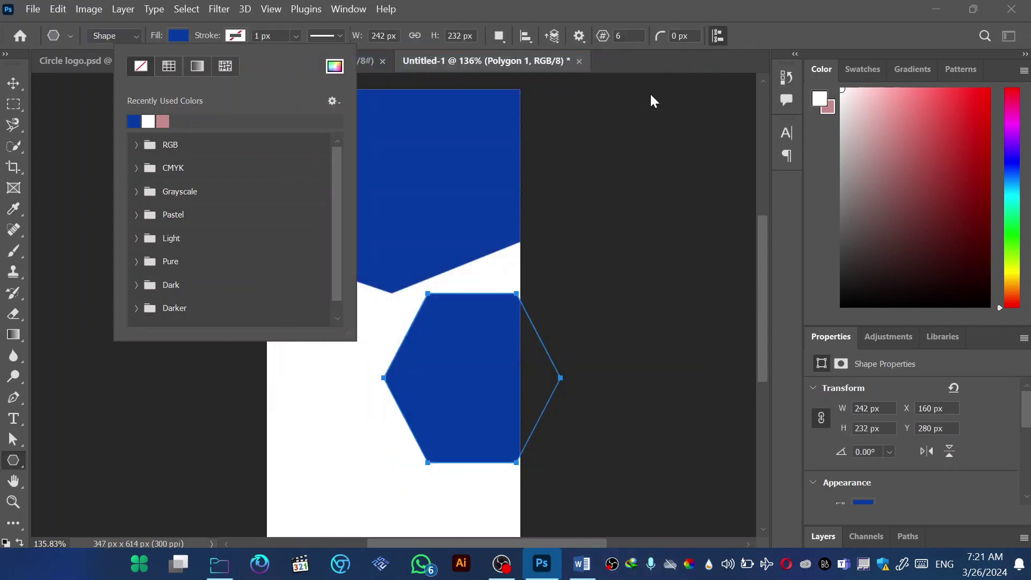
pyautogui.click(294, 35)
pyautogui.click(296, 35)
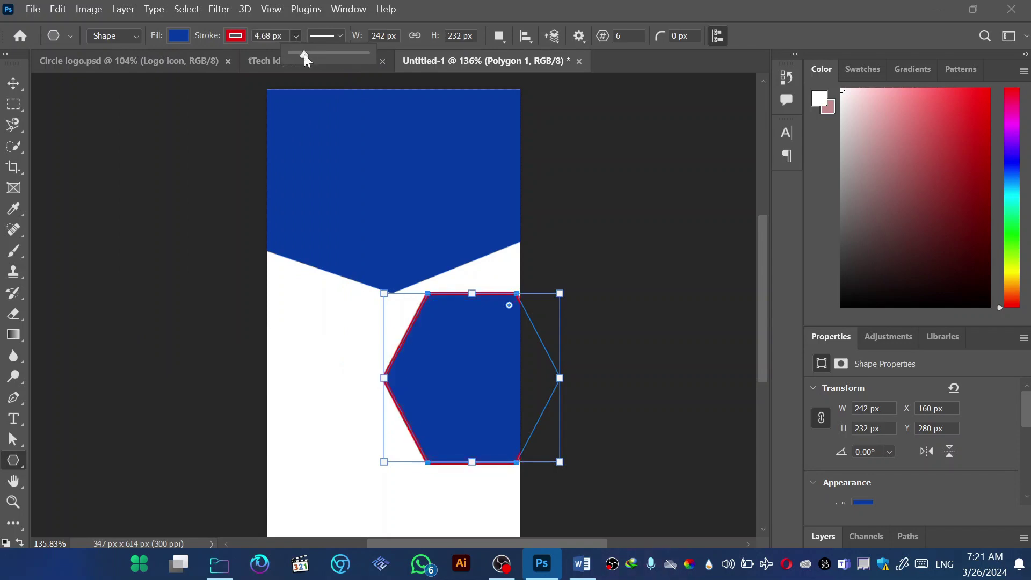
# Move the hexagon up over the header's downward point and scale it to about 203 × 193 px
pyautogui.click(13, 83)
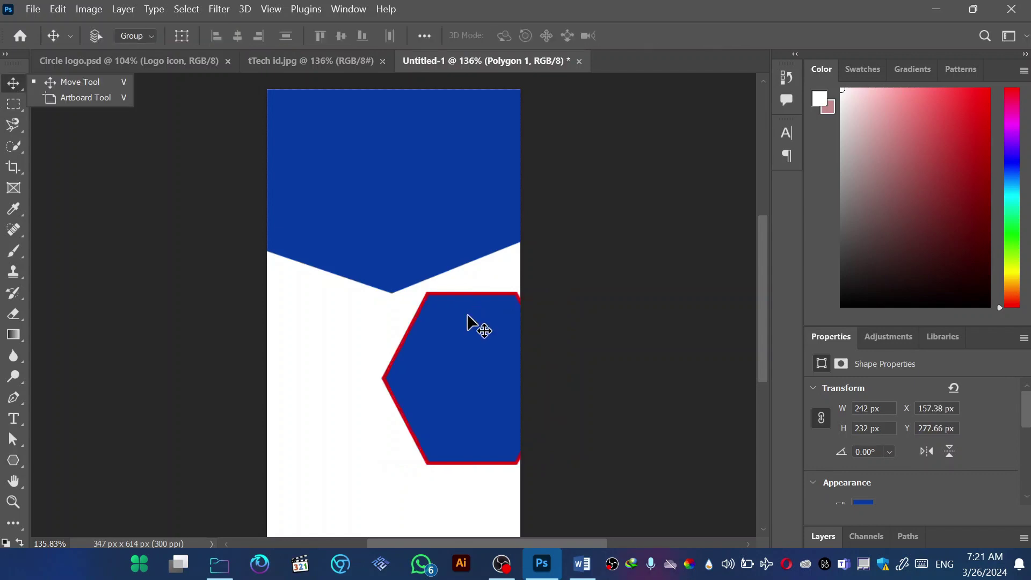
pyautogui.moveTo(466, 316); pyautogui.dragTo(390, 203)
pyautogui.scroll(-3, 405, 231)
pyautogui.scroll(1, 405, 230)
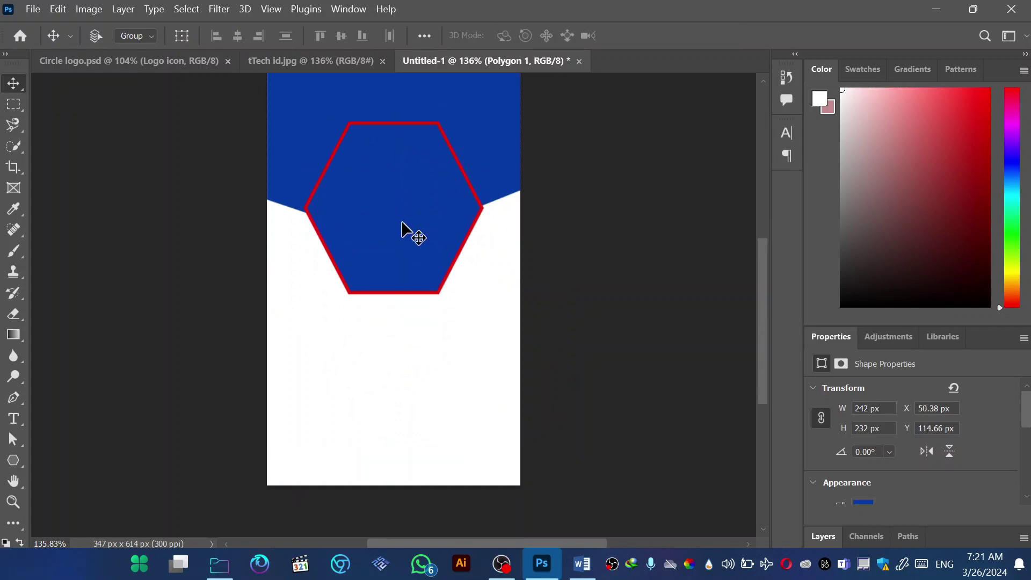
pyautogui.hotkey('ctrl', 't')
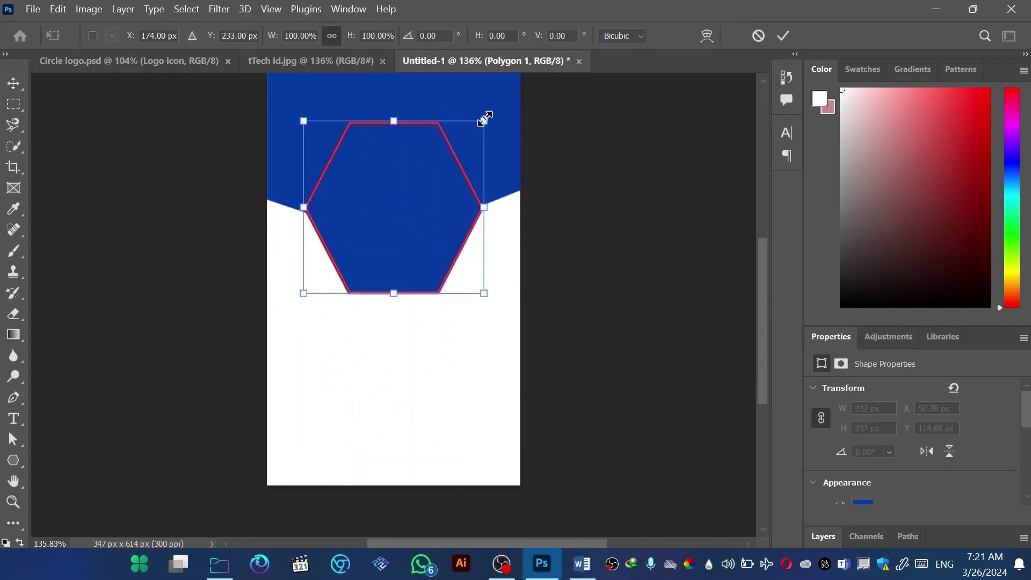
pyautogui.moveTo(484, 121); pyautogui.dragTo(455, 150)
pyautogui.moveTo(395, 221); pyautogui.dragTo(401, 212)
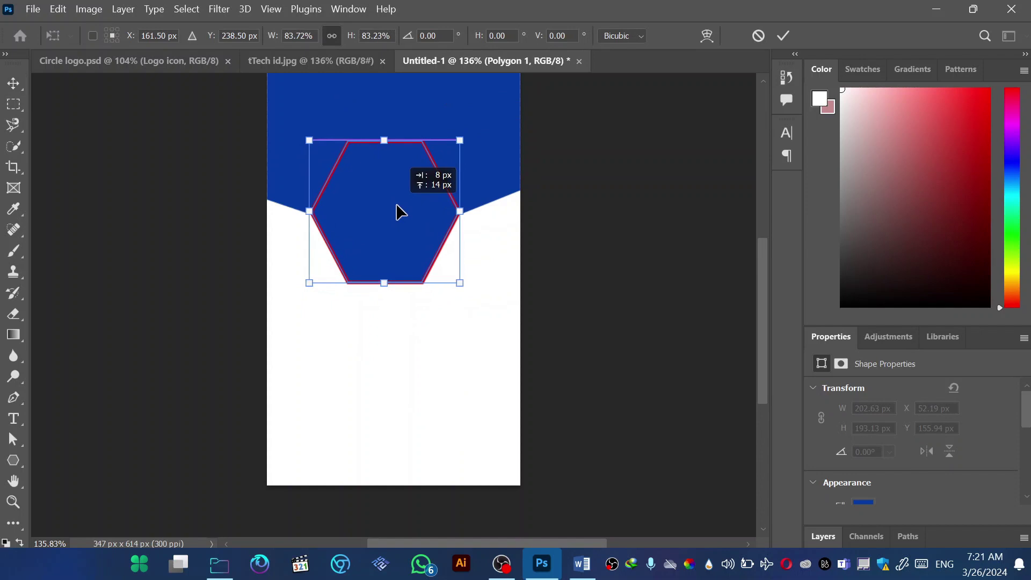
pyautogui.click(784, 35)
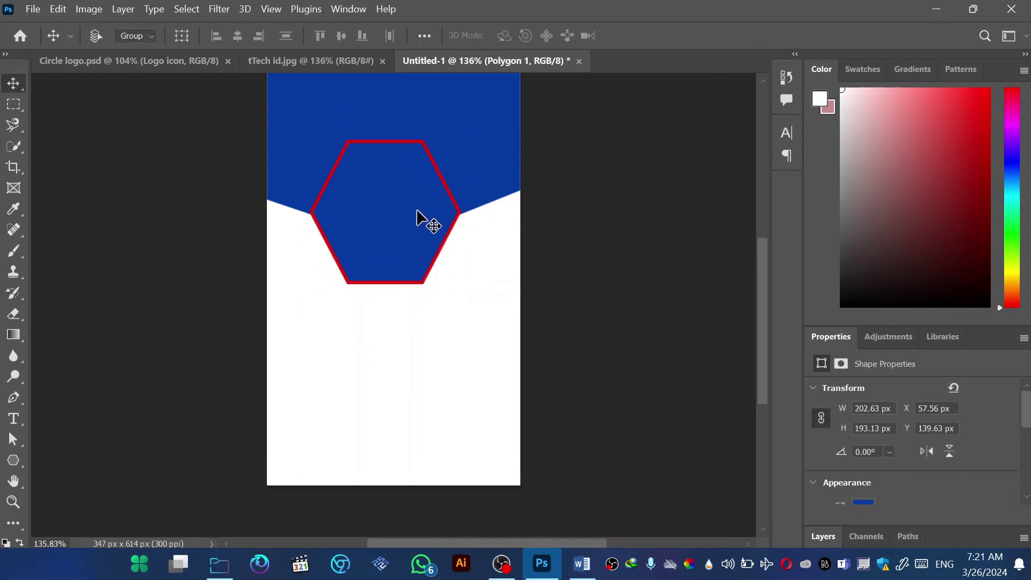
# Compare the hexagon's size and position with the sample card and show the layer list of the new document
pyautogui.click(291, 60)
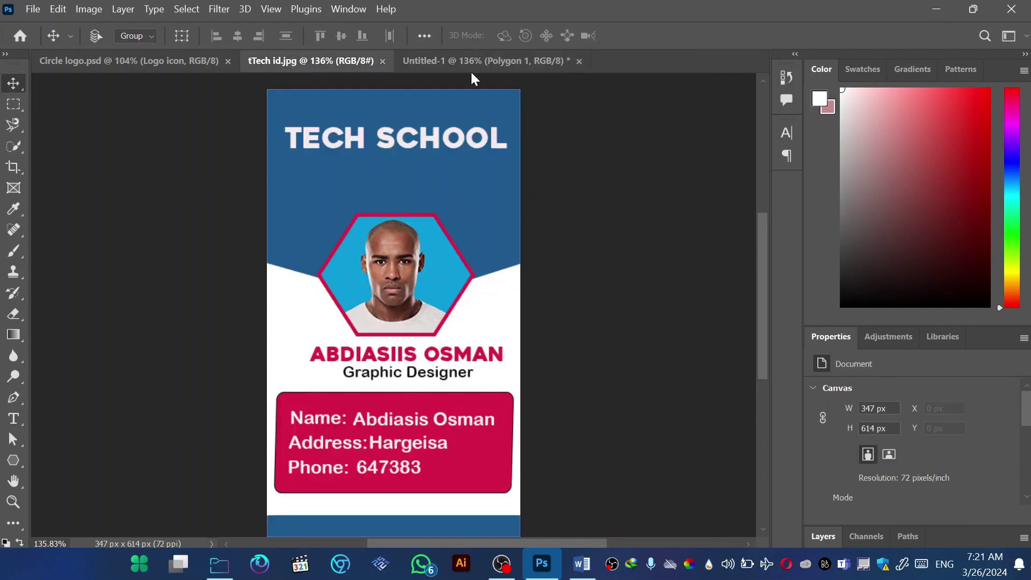
pyautogui.click(460, 58)
pyautogui.scroll(-1, 392, 231)
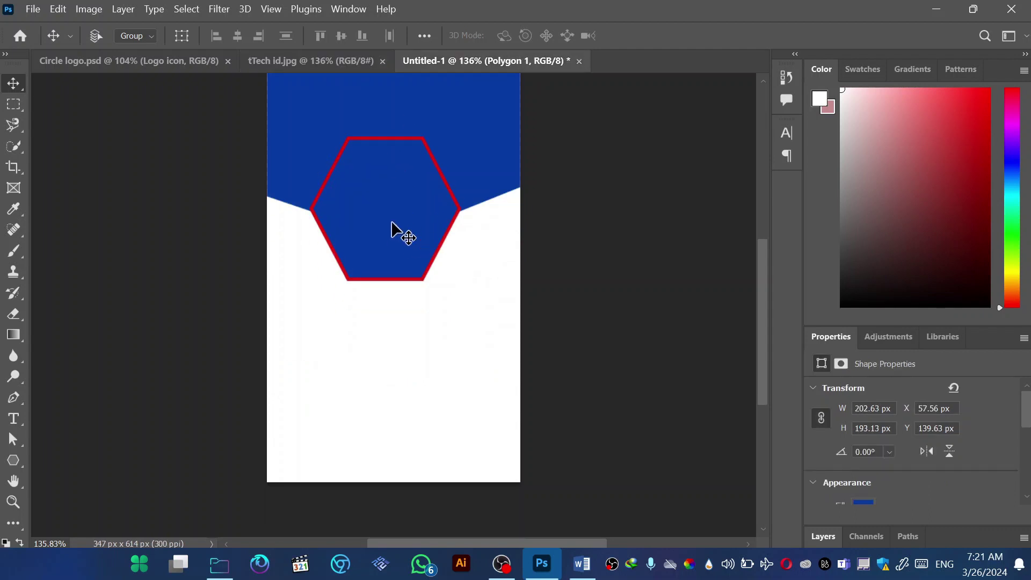
pyautogui.scroll(2, 369, 252)
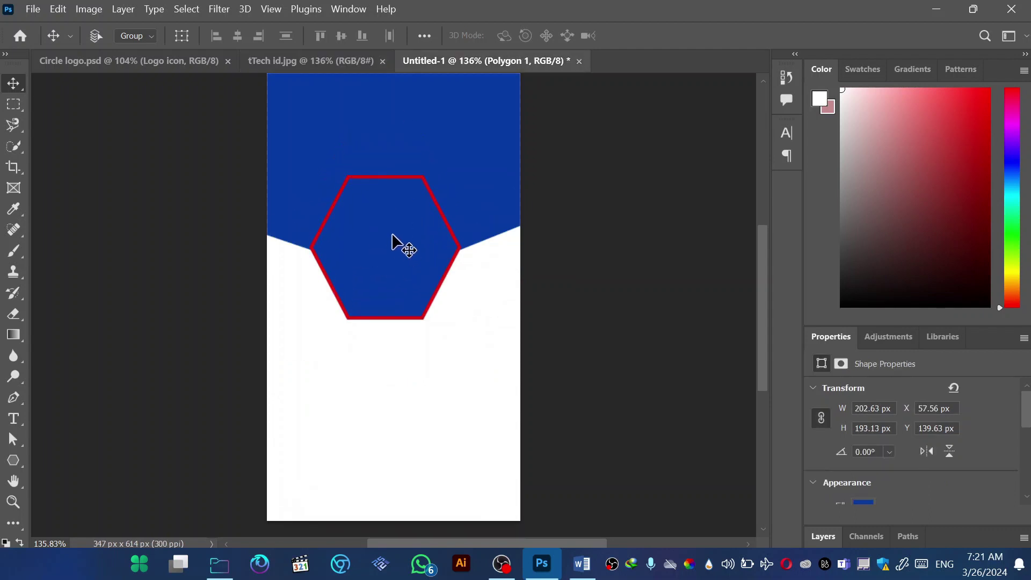
pyautogui.click(822, 540)
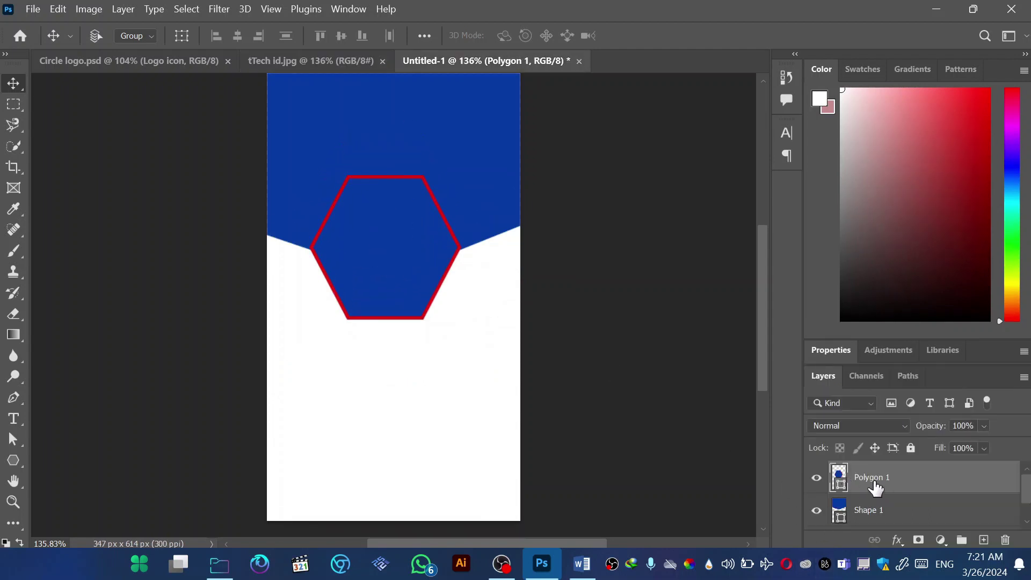
# Place tTech id.jpg from the Ps Toturial folder as an embedded image, and undo the placement
pyautogui.click(33, 9)
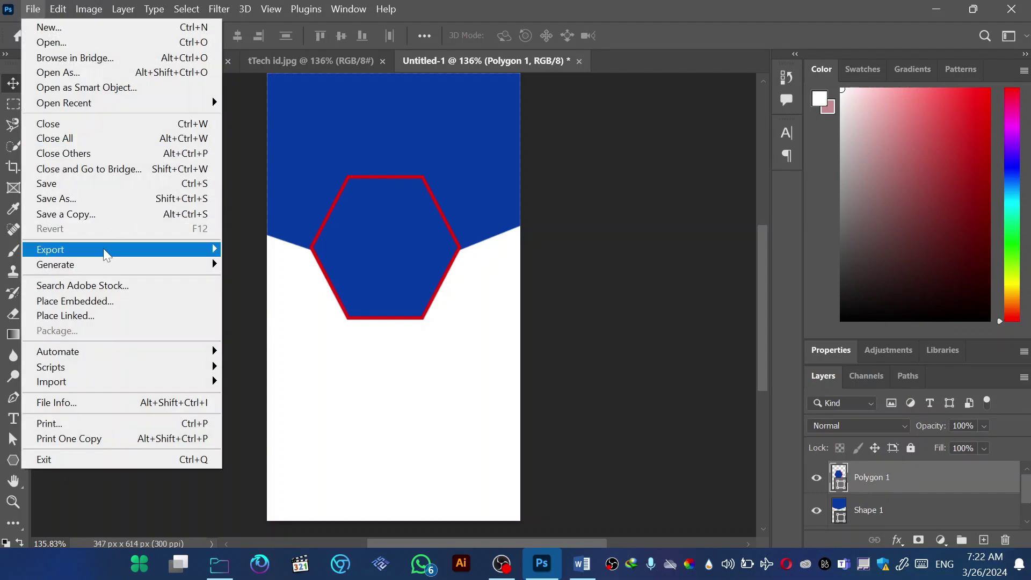
pyautogui.click(110, 299)
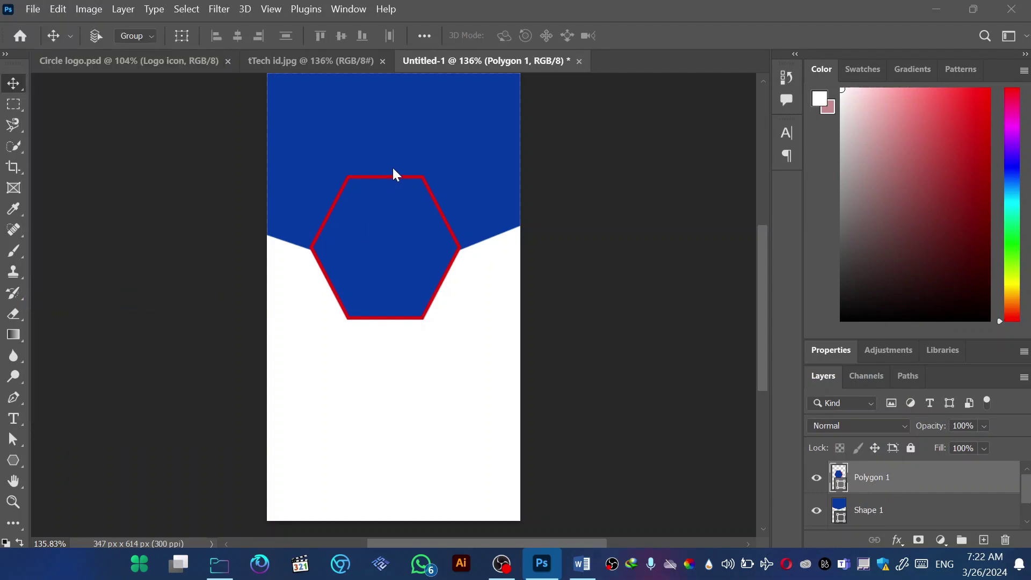
pyautogui.scroll(-5, 316, 207)
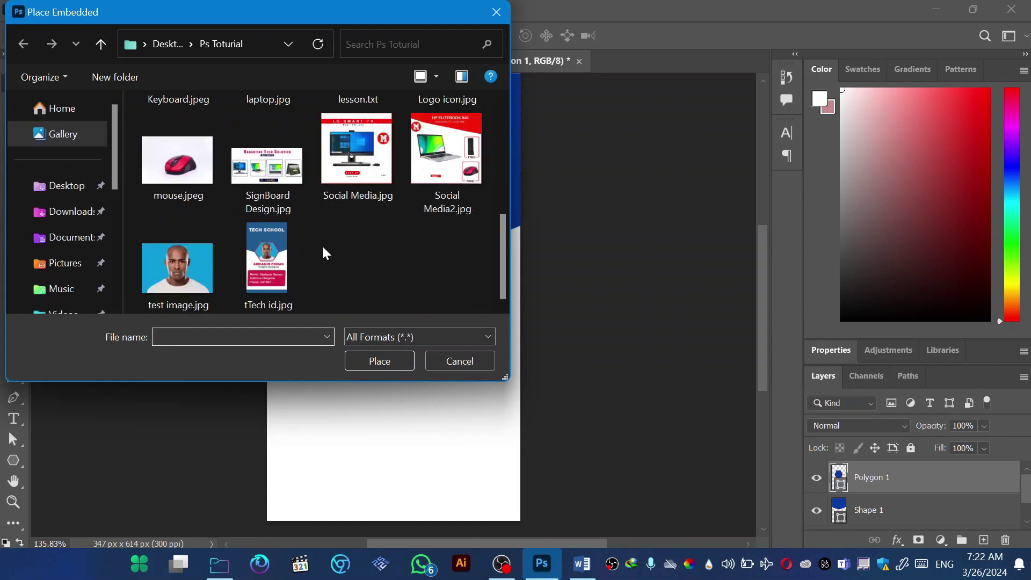
pyautogui.click(264, 254)
pyautogui.click(378, 360)
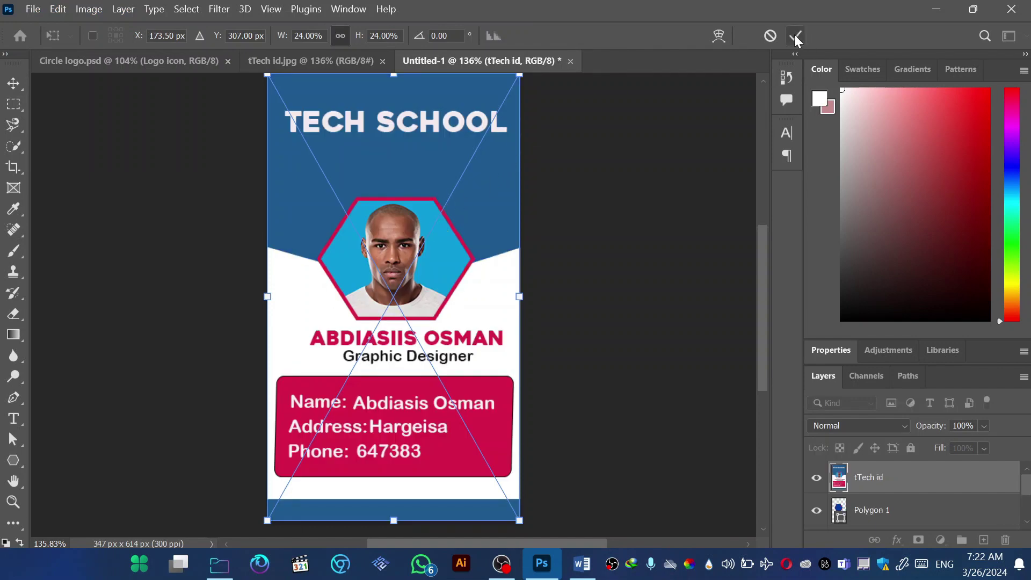
pyautogui.click(796, 36)
pyautogui.hotkey('ctrl', 'z')
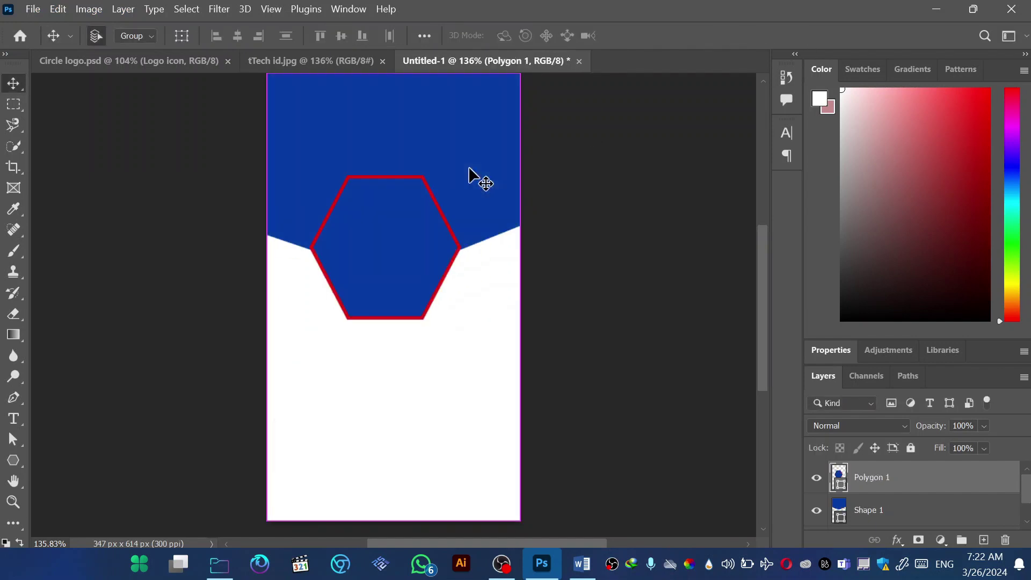
# Place test image.jpg from the Ps Toturial folder as an embedded image
pyautogui.click(34, 11)
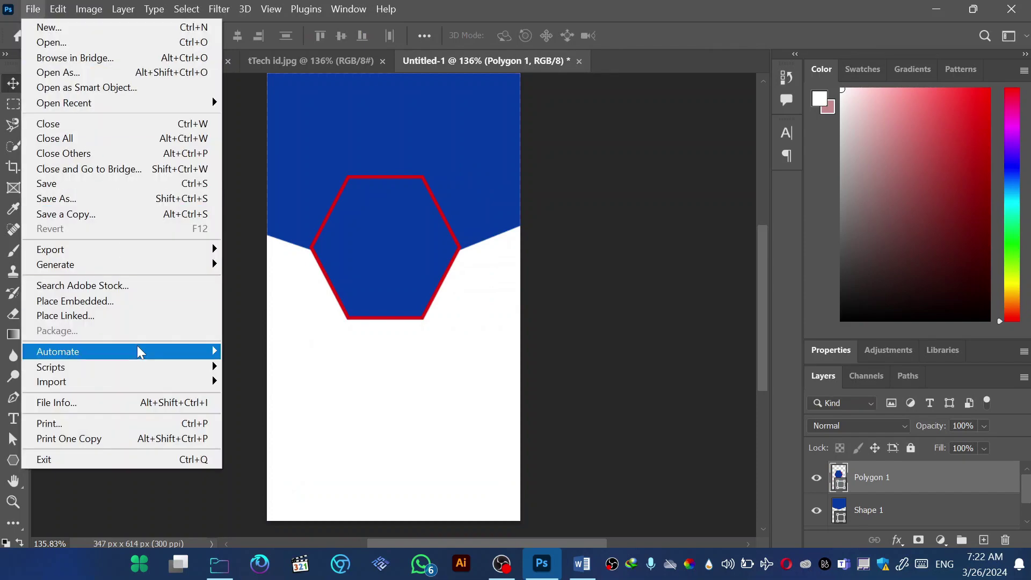
pyautogui.click(112, 301)
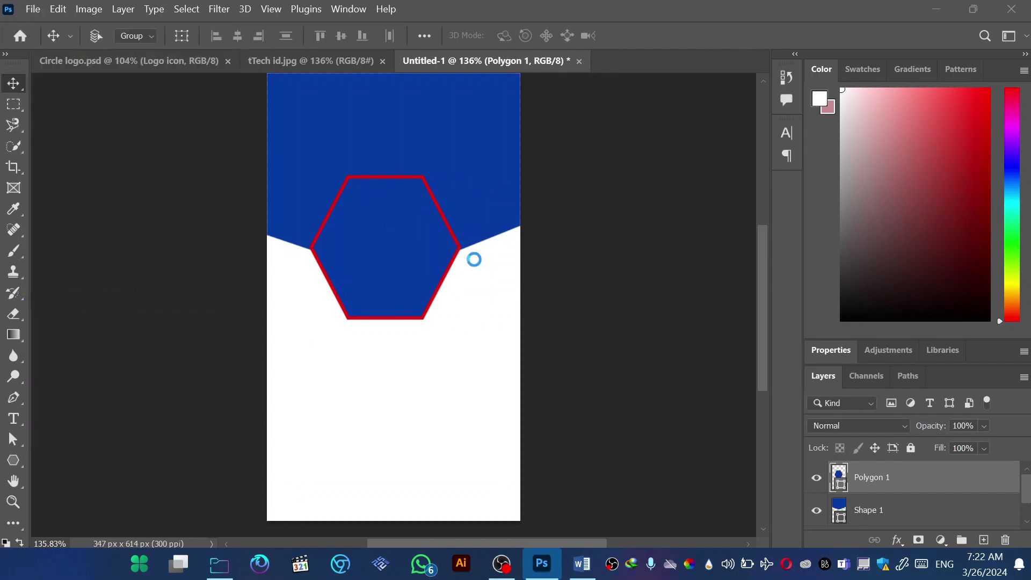
pyautogui.scroll(-4, 328, 217)
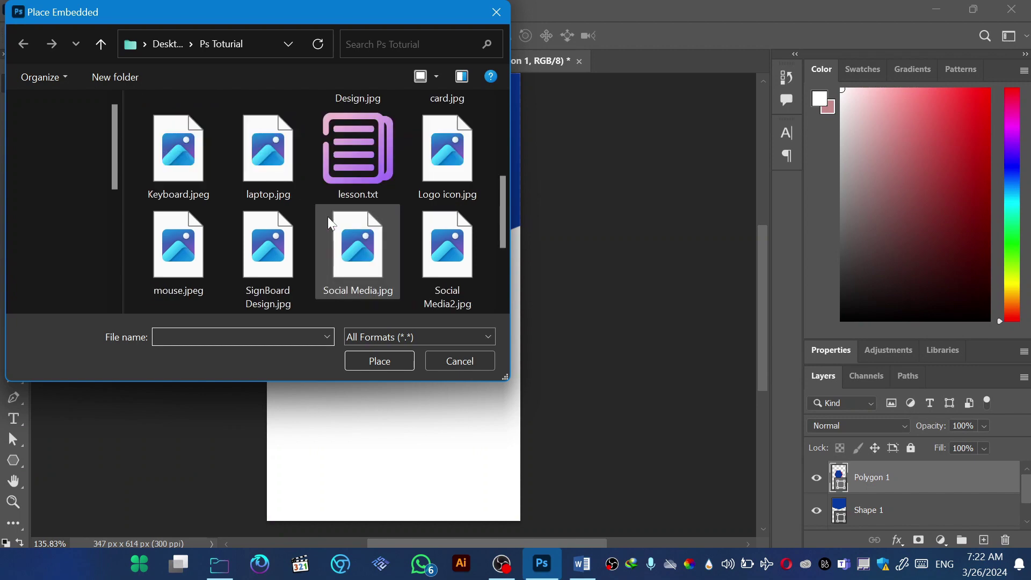
pyautogui.click(192, 259)
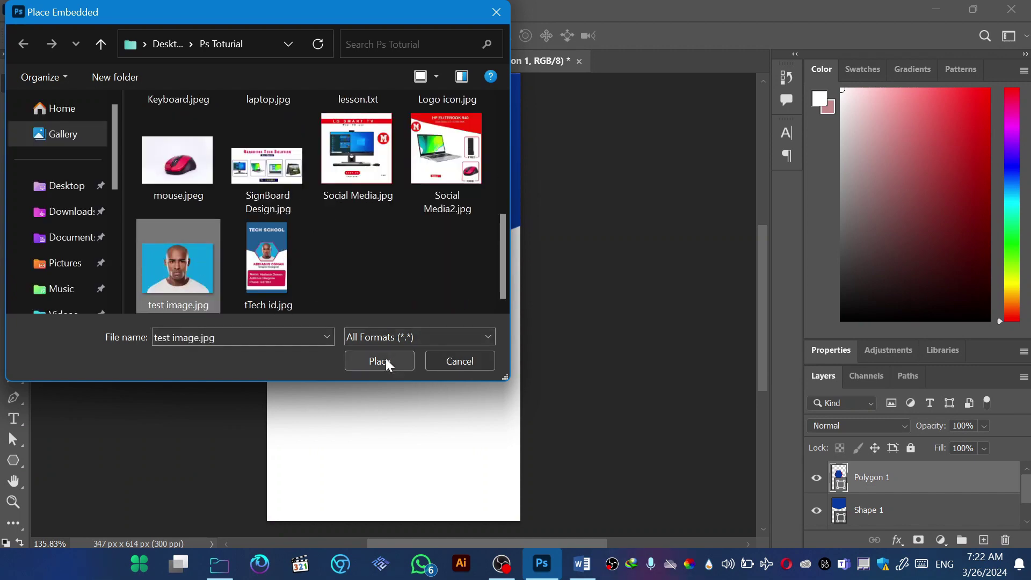
pyautogui.click(386, 360)
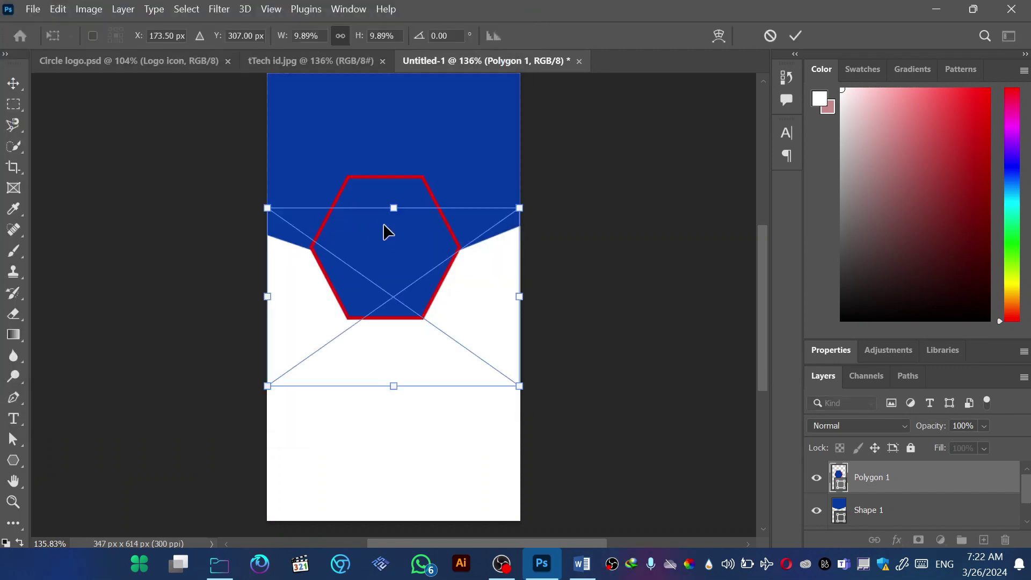
# Scale the placed portrait to about 7.48% and position it centered over the hexagon
pyautogui.moveTo(519, 209); pyautogui.dragTo(458, 250)
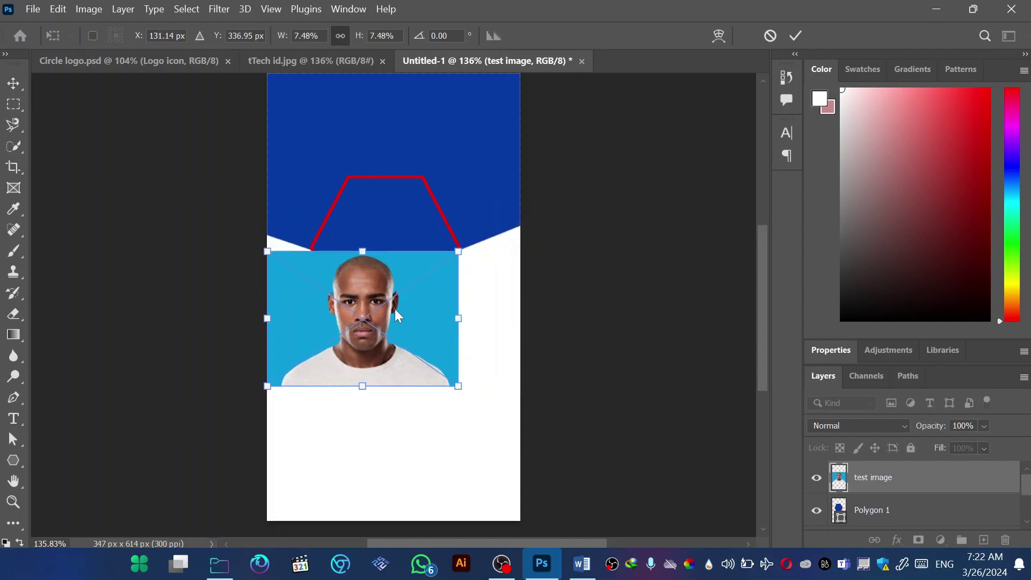
pyautogui.moveTo(395, 249); pyautogui.dragTo(407, 210)
pyautogui.moveTo(403, 236); pyautogui.dragTo(404, 254)
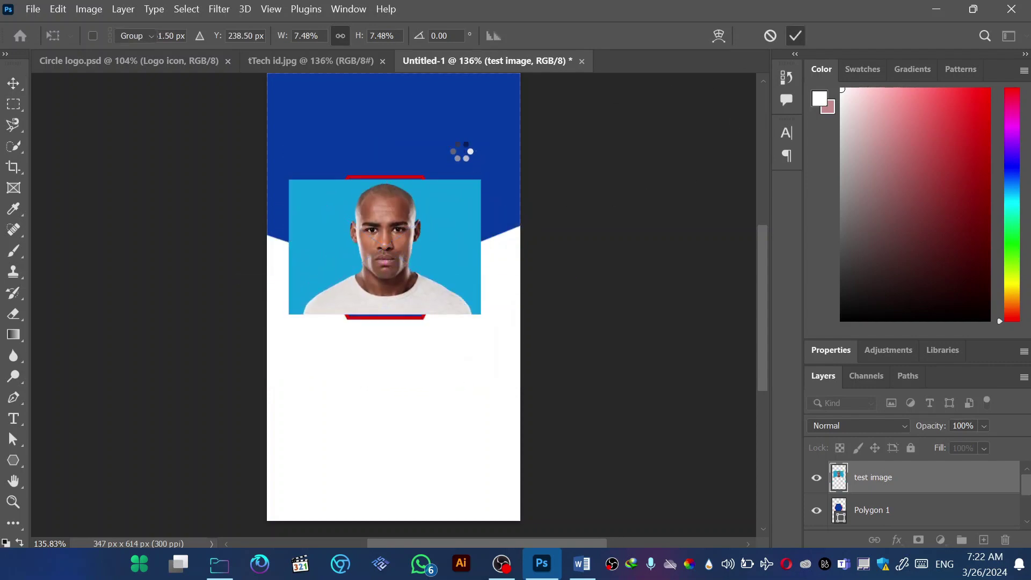
pyautogui.press('Return')
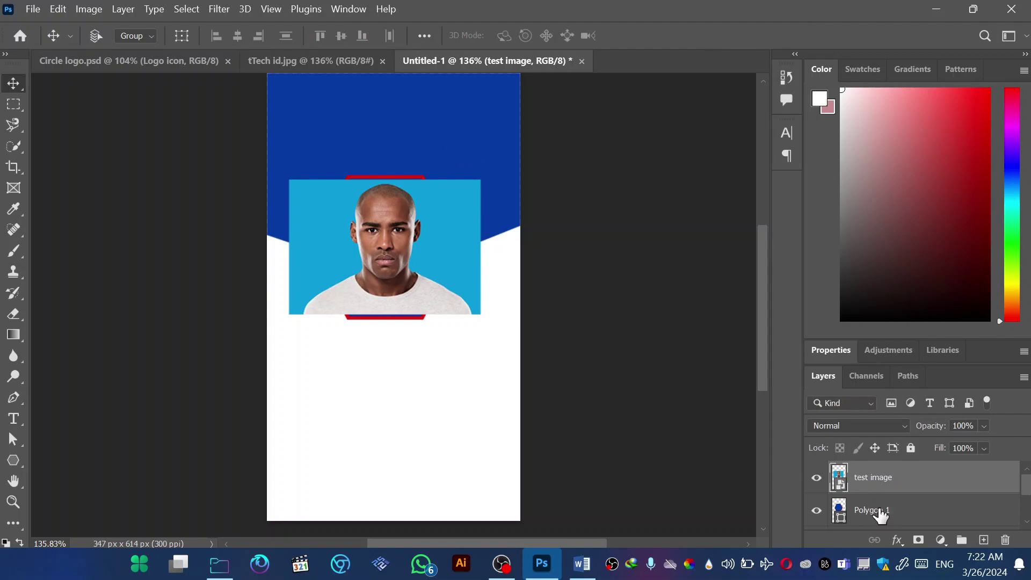
# Clip the portrait to the hexagon with a clipping mask and nudge it slightly to the left
pyautogui.rightClick(887, 484)
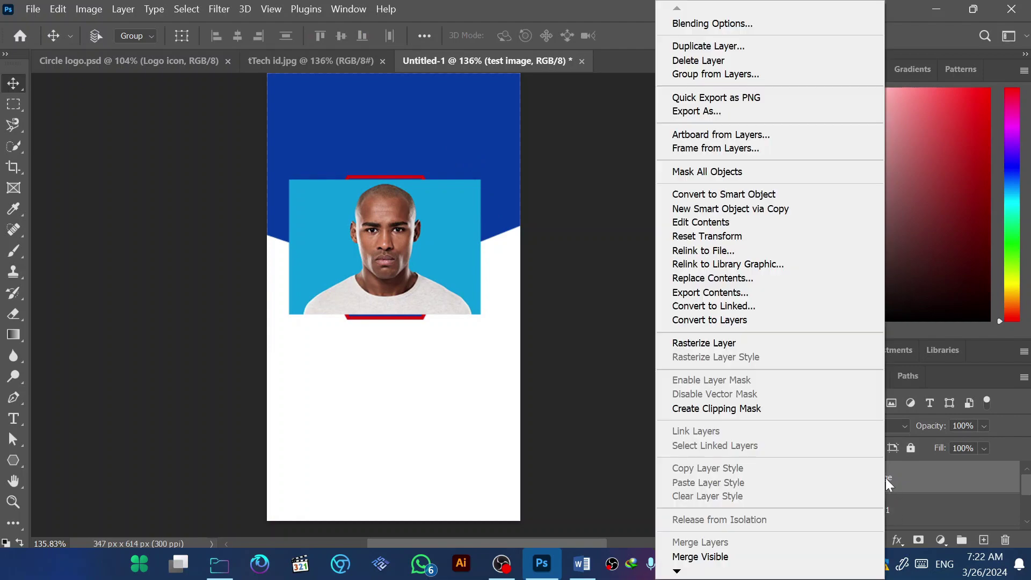
pyautogui.click(731, 409)
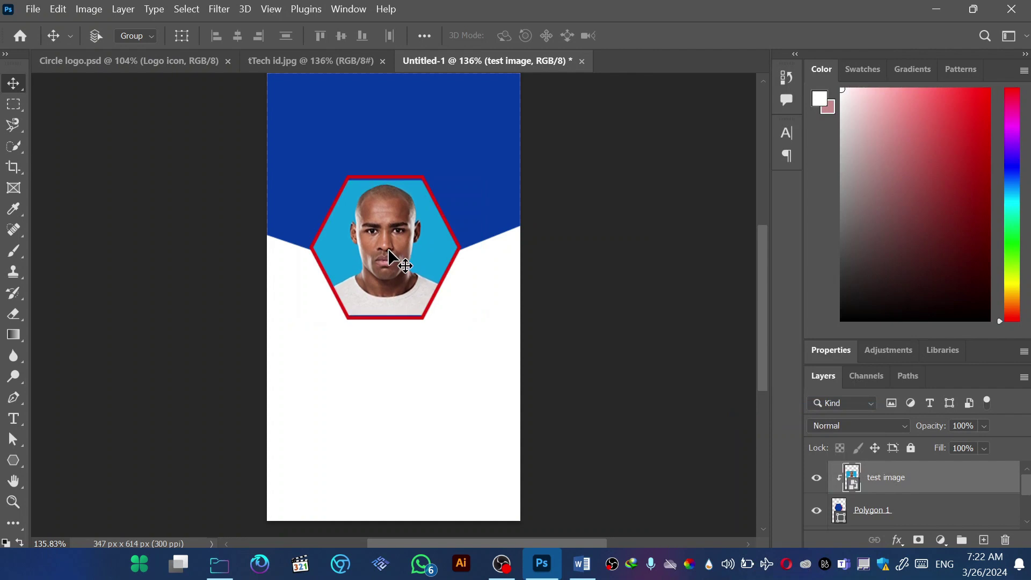
pyautogui.press('Left')
pyautogui.press('Left')
pyautogui.press('Left')
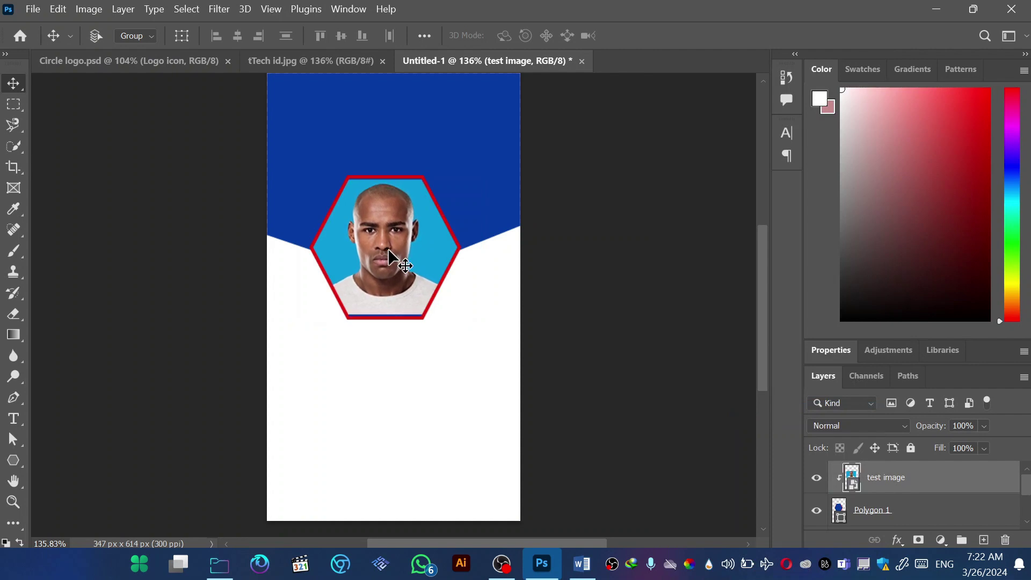
# Enlarge the clipped portrait to about 7.87% to cover the hexagon's full height
pyautogui.hotkey('ctrl', 't')
pyautogui.moveTo(384, 317); pyautogui.dragTo(391, 329)
pyautogui.moveTo(383, 179); pyautogui.dragTo(385, 172)
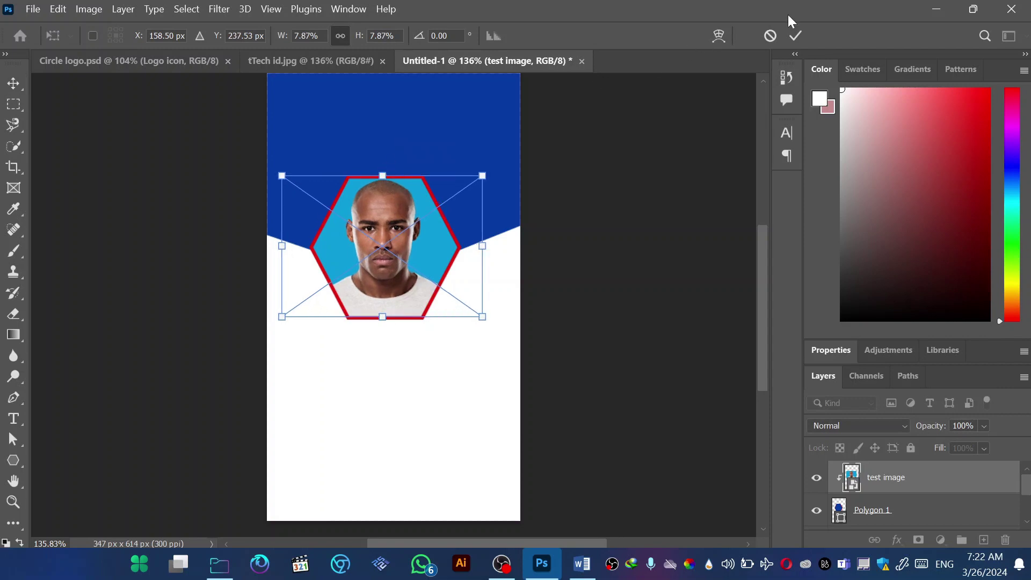
pyautogui.click(792, 33)
# Look over the card and compare it with the text below the photo on the tTech id.jpg sample
pyautogui.scroll(-1, 471, 207)
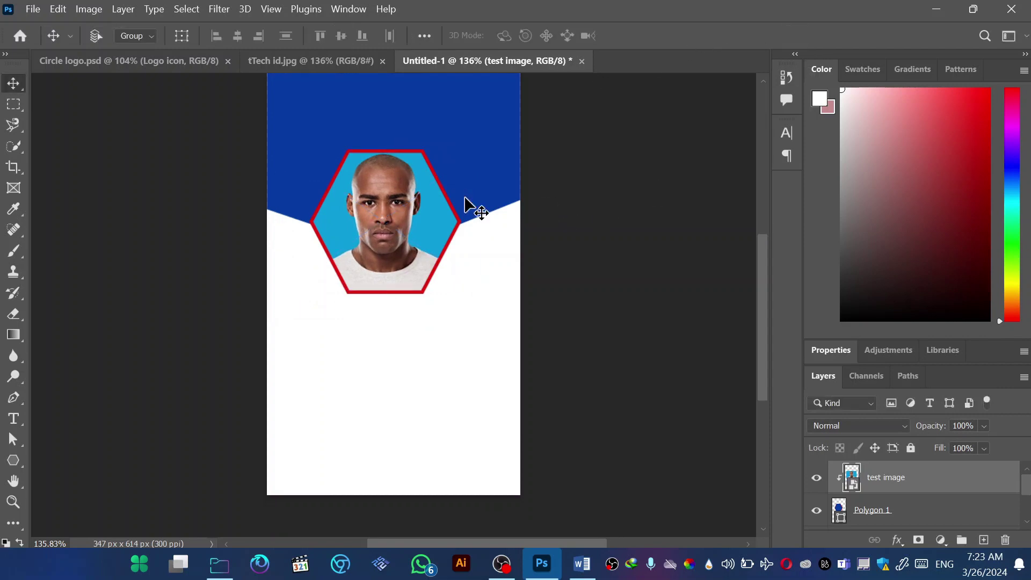
pyautogui.scroll(1, 372, 207)
pyautogui.scroll(-1, 458, 178)
pyautogui.scroll(2, 408, 252)
pyautogui.scroll(-2, 375, 161)
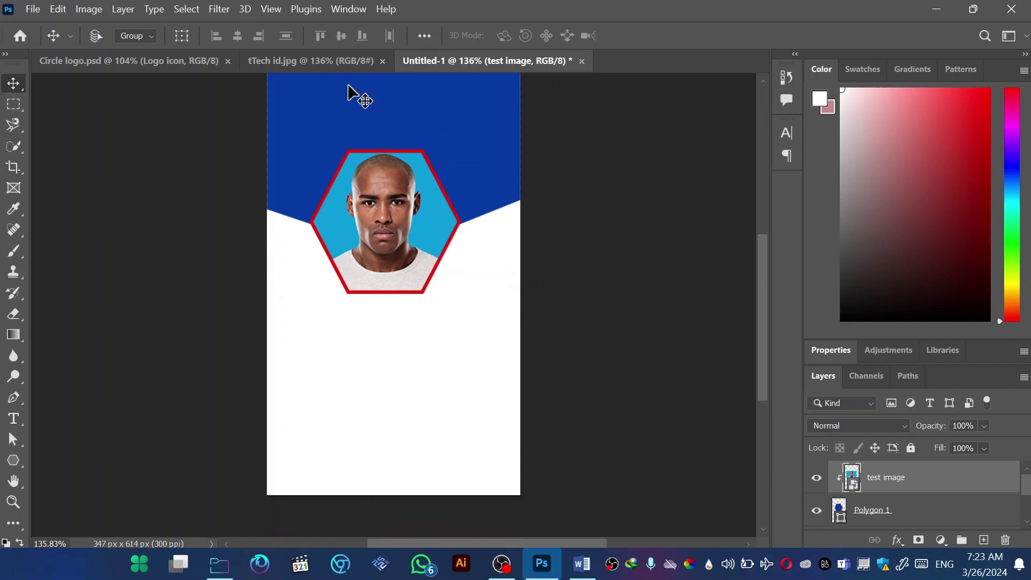
pyautogui.click(311, 60)
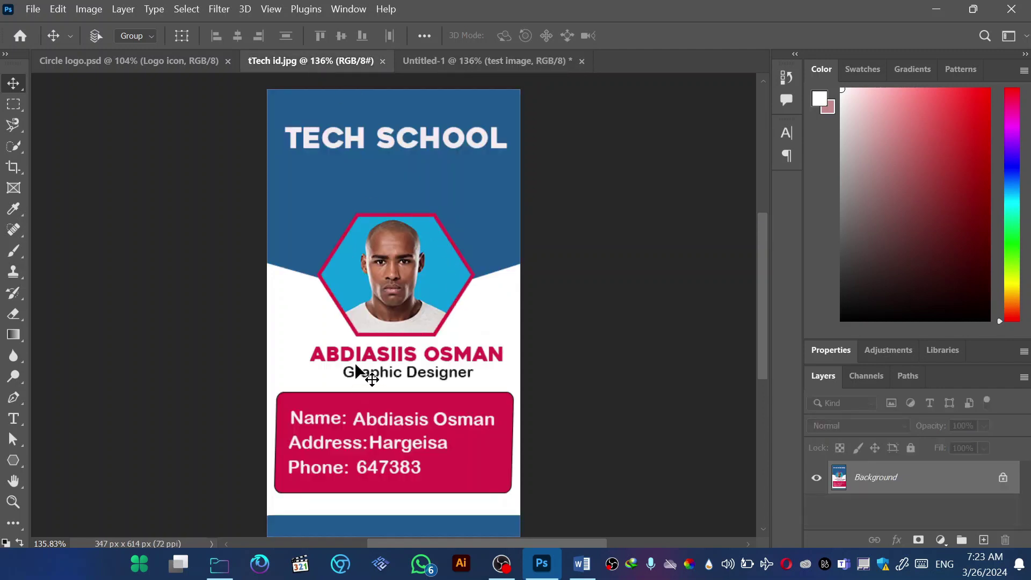
pyautogui.click(462, 60)
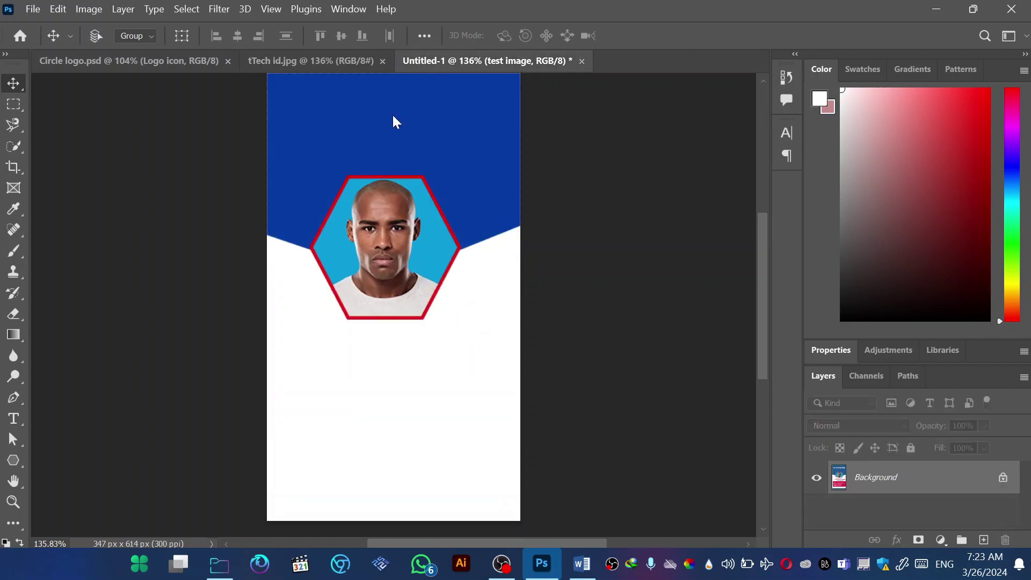
# Add a 10 pt Baloo Bhaijaan text line with the cardholder's full name below the photo
pyautogui.scroll(-2, 421, 239)
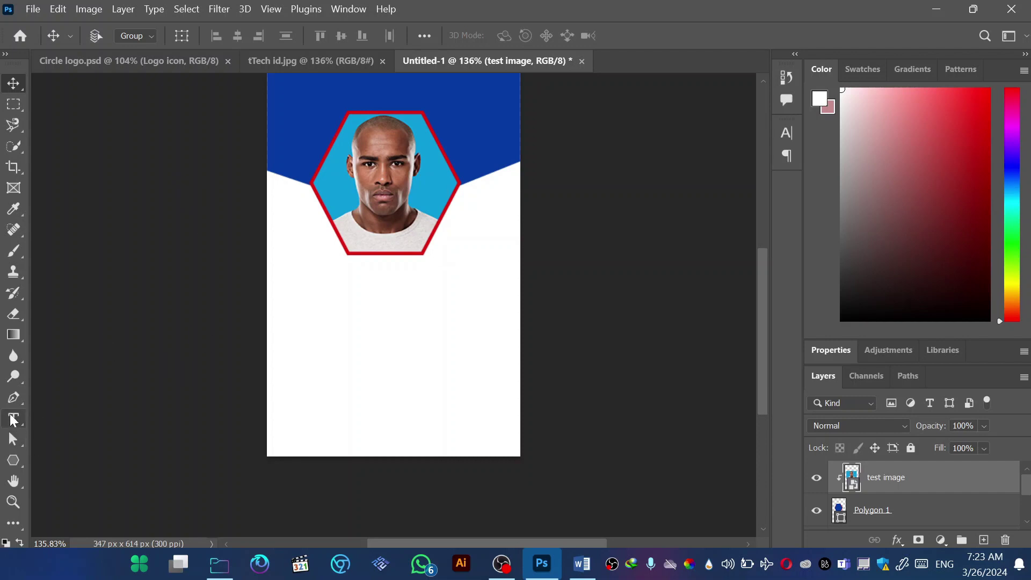
pyautogui.click(14, 419)
pyautogui.click(365, 304)
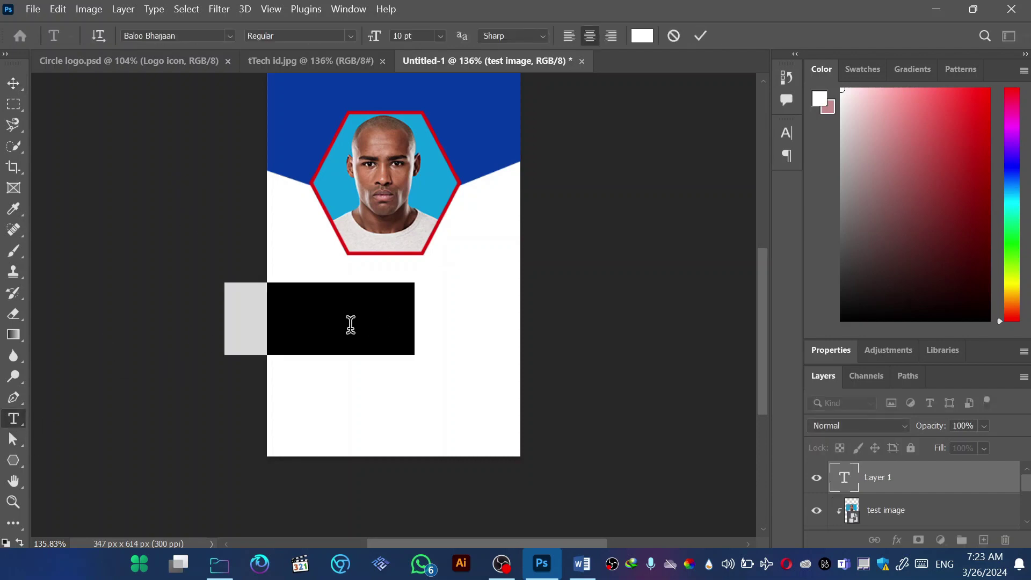
pyautogui.press('BackSpace')
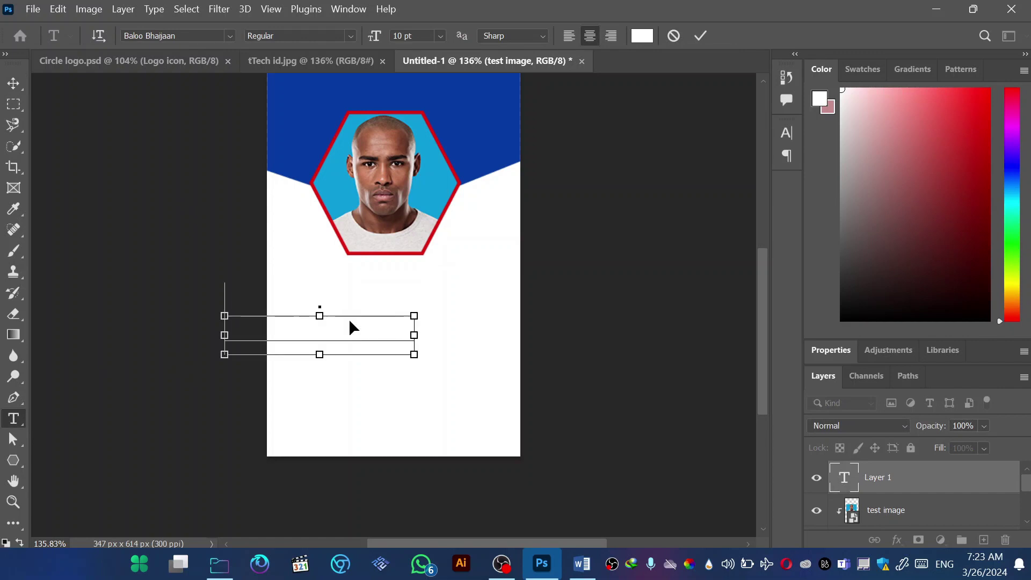
pyautogui.hotkey('ctrl', 'a')
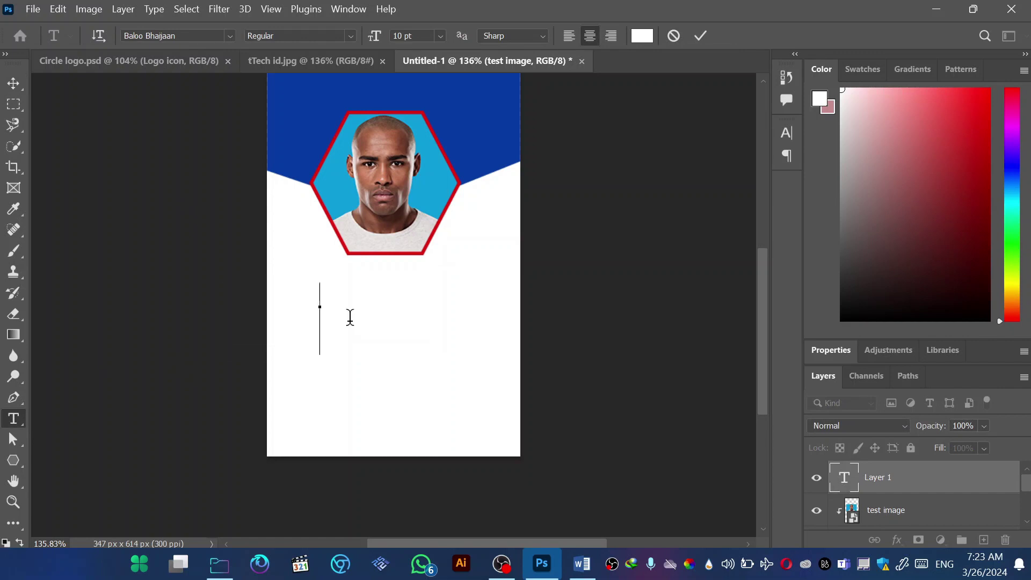
pyautogui.write('ID')
# Color the cardholder's name bright red, #f50909
pyautogui.hotkey('ctrl', 'a')
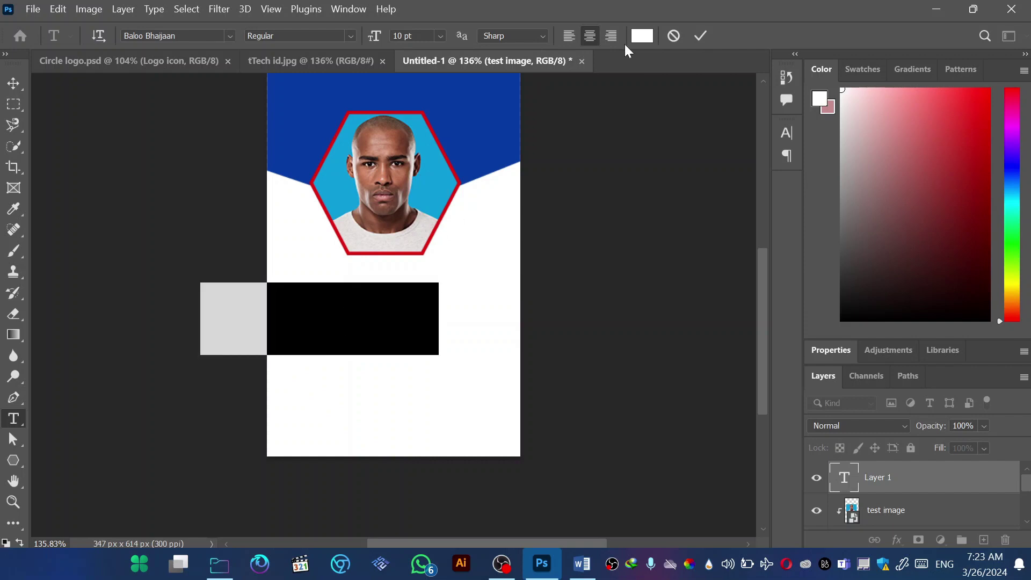
pyautogui.click(647, 40)
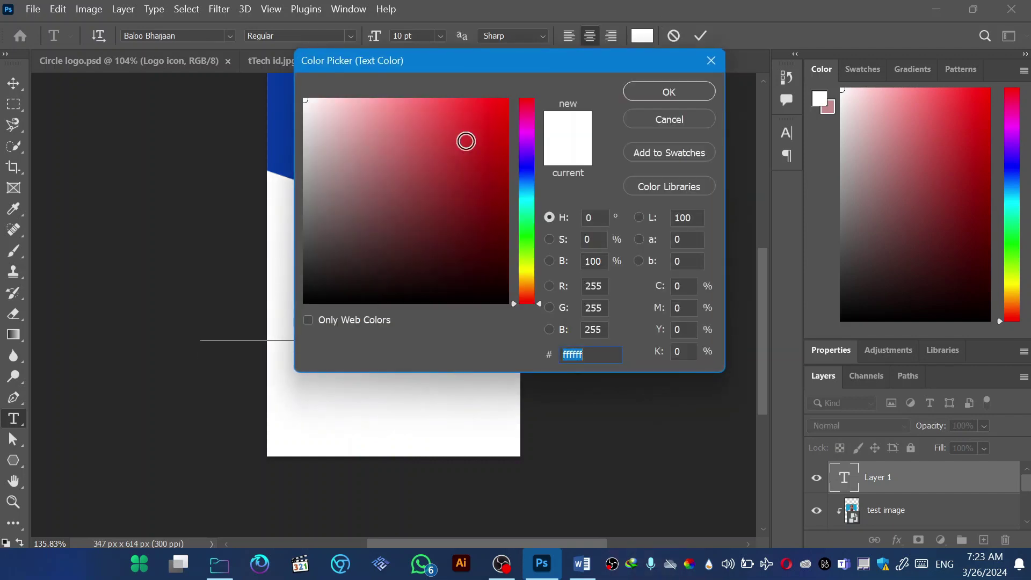
pyautogui.click(501, 108)
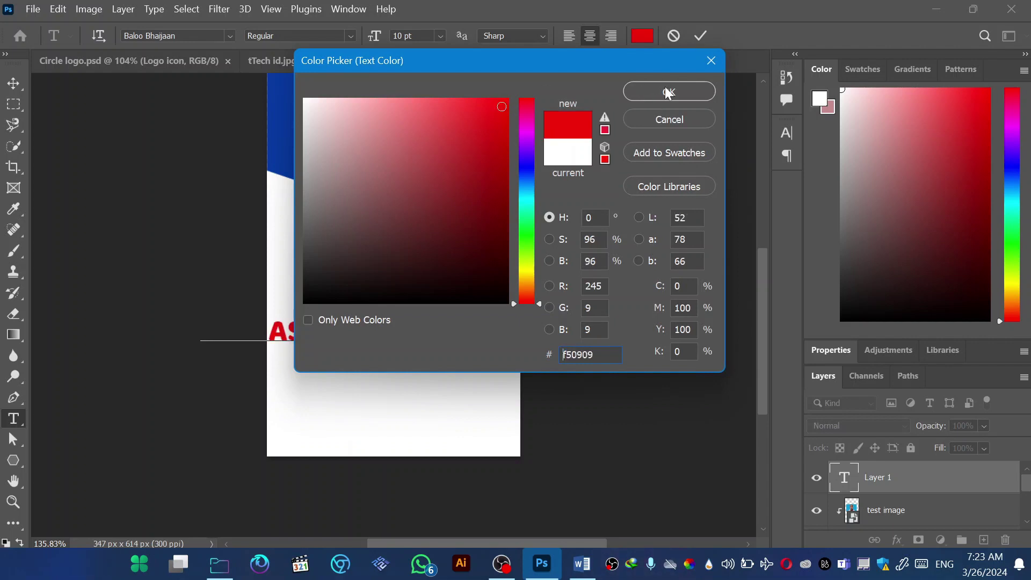
pyautogui.click(669, 92)
pyautogui.click(700, 36)
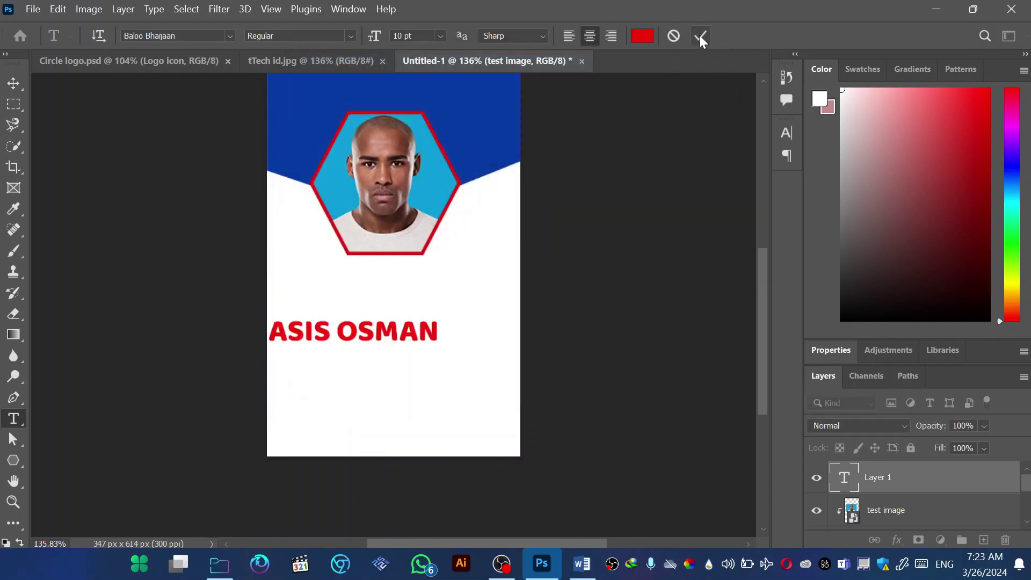
# Center the name just below the hexagon and scale it down to 8 pt
pyautogui.click(13, 84)
pyautogui.moveTo(366, 329); pyautogui.dragTo(433, 294)
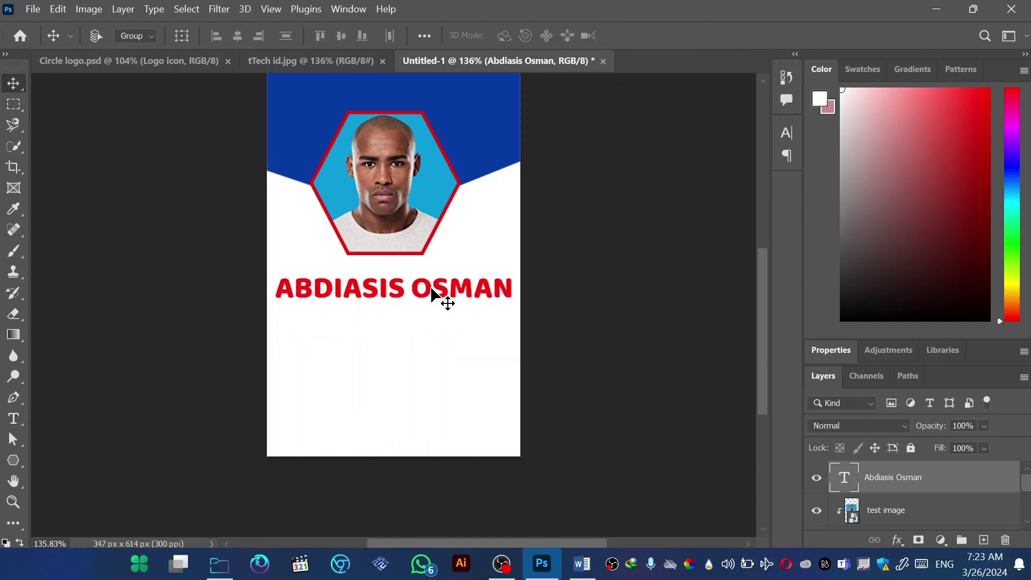
pyautogui.hotkey('ctrl', 't')
pyautogui.moveTo(513, 273); pyautogui.dragTo(387, 320)
pyautogui.press('Return')
# Duplicate the name line just below itself and replace the copy's text with the job title Graphic Designer
pyautogui.doubleClick(388, 319)
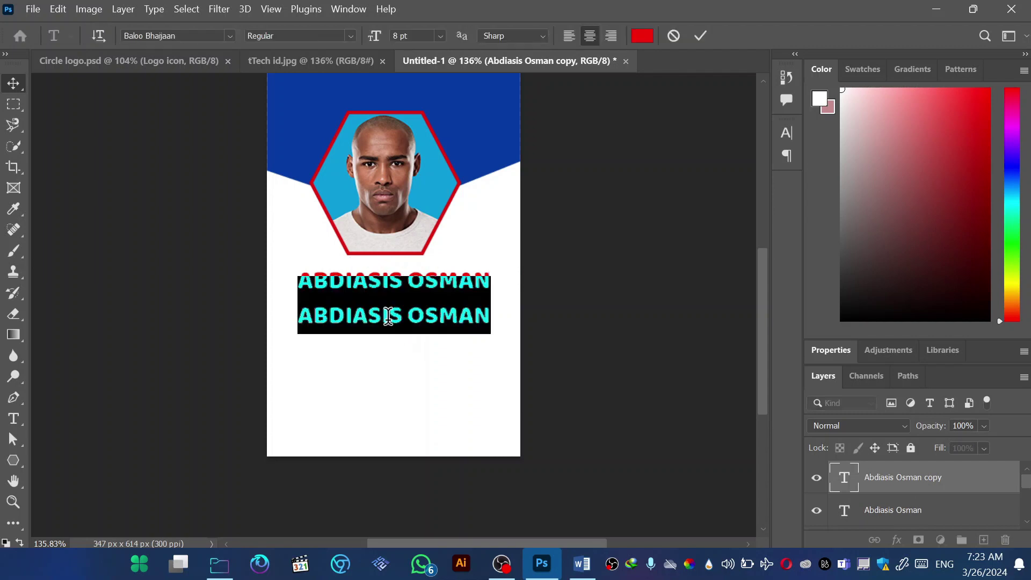
pyautogui.press('BackSpace')
pyautogui.write('RA')
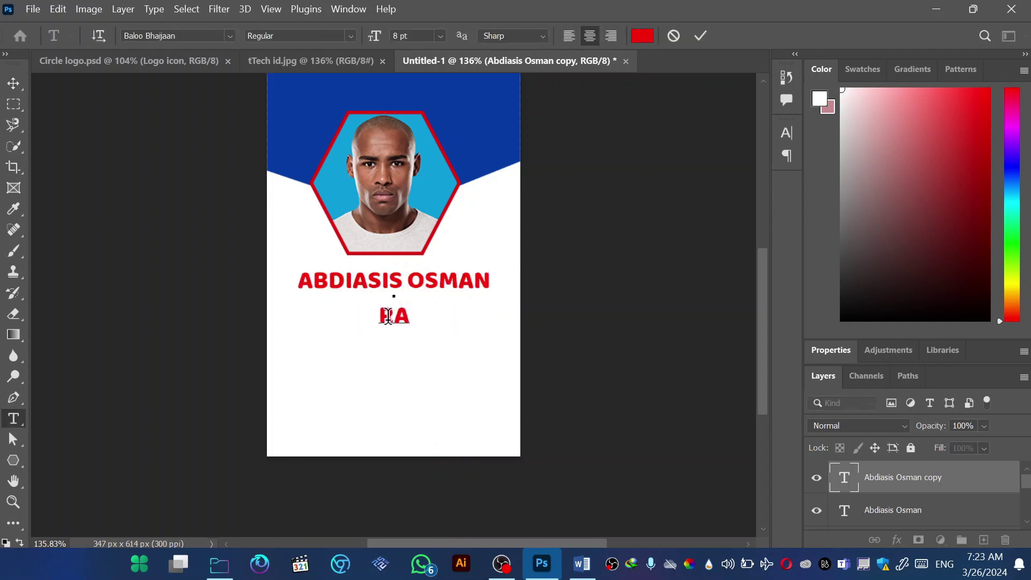
pyautogui.press('BackSpace')
pyautogui.press('BackSpace')
pyautogui.write('GRAPH')
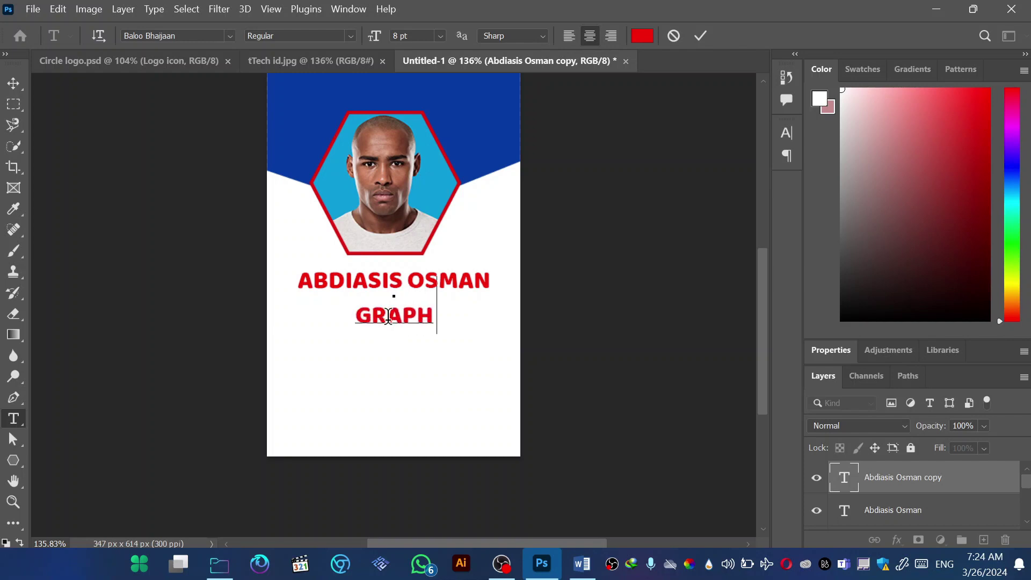
pyautogui.write('IC DESIGNER')
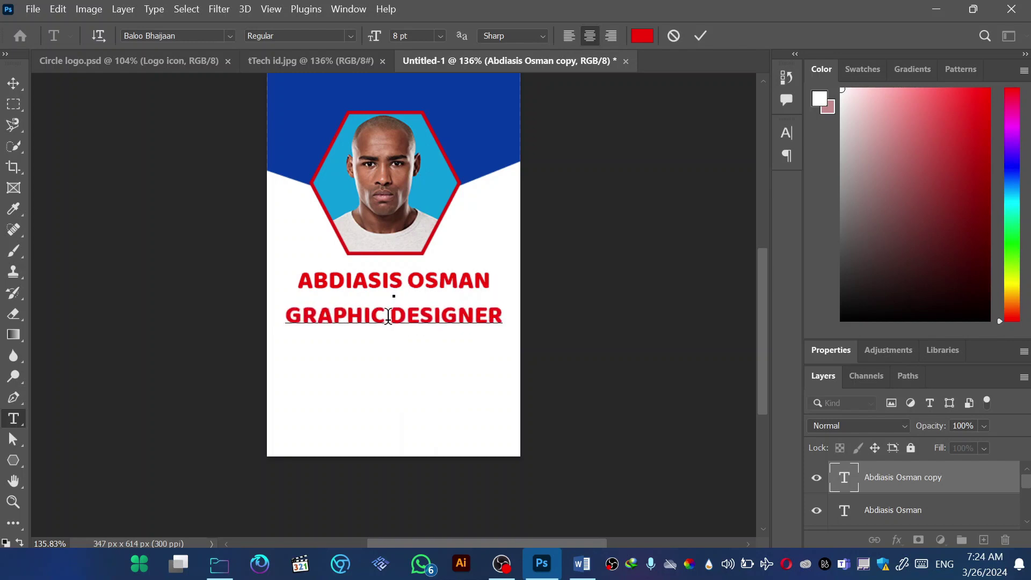
# Set the Graphic Designer line to 6 pt in the ArgentSans-Bold font
pyautogui.hotkey('ctrl', 'a')
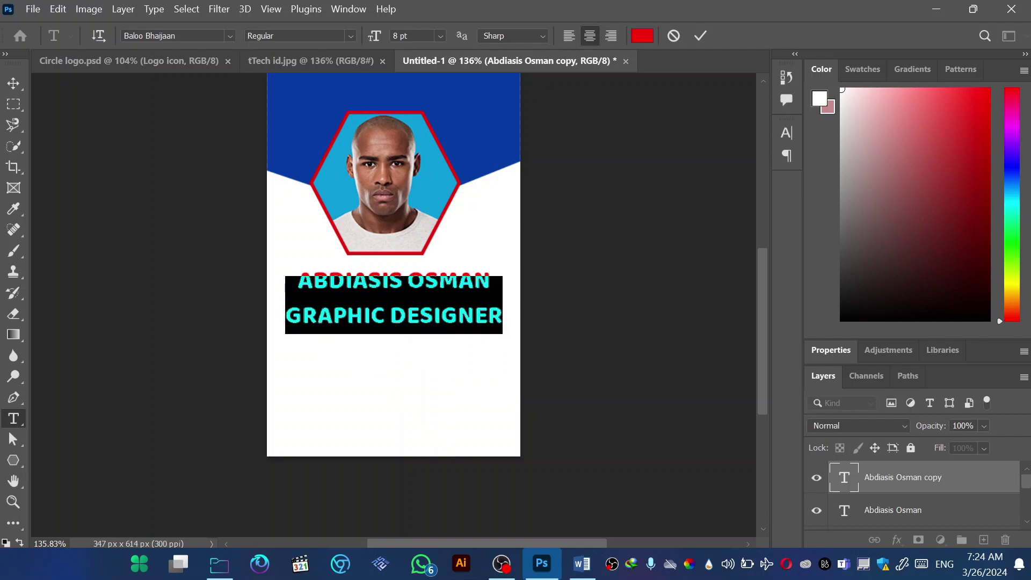
pyautogui.moveTo(376, 47); pyautogui.dragTo(374, 40)
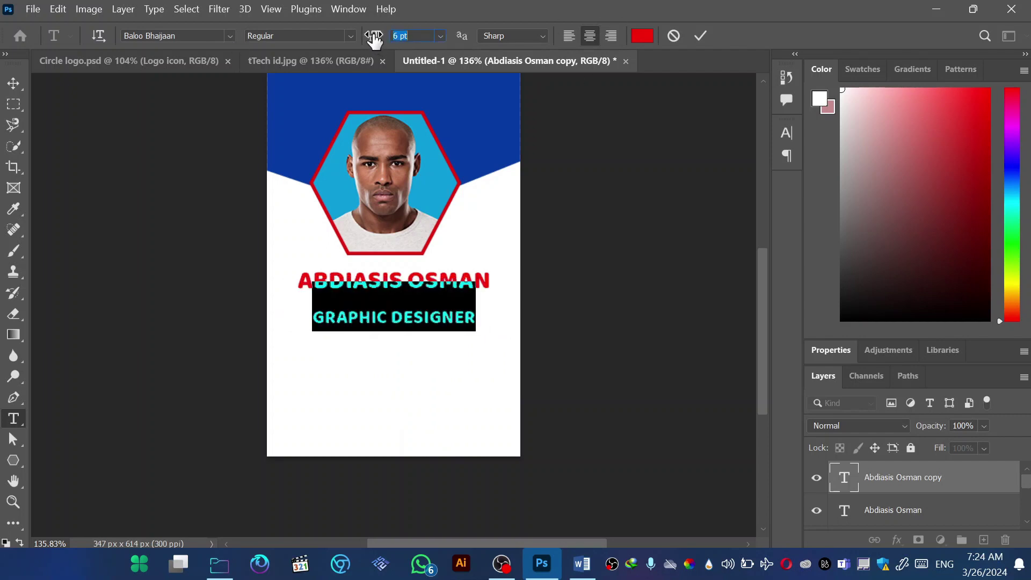
pyautogui.click(231, 35)
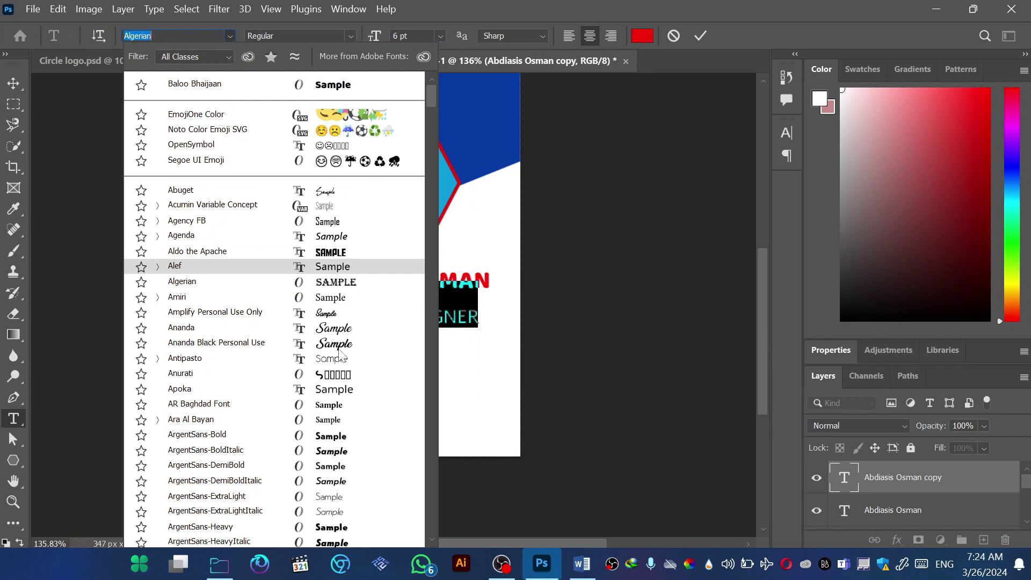
pyautogui.click(329, 444)
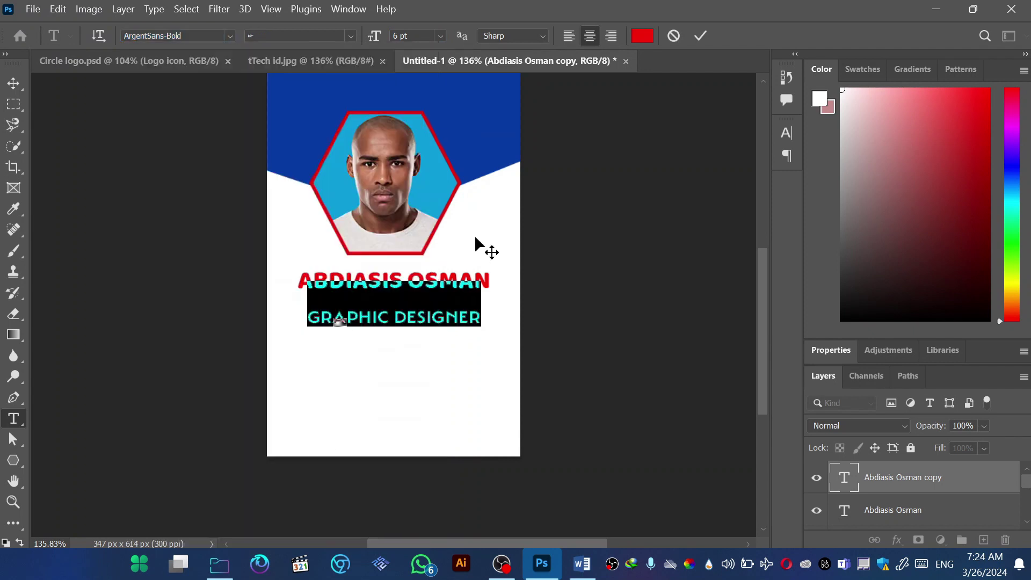
pyautogui.click(700, 35)
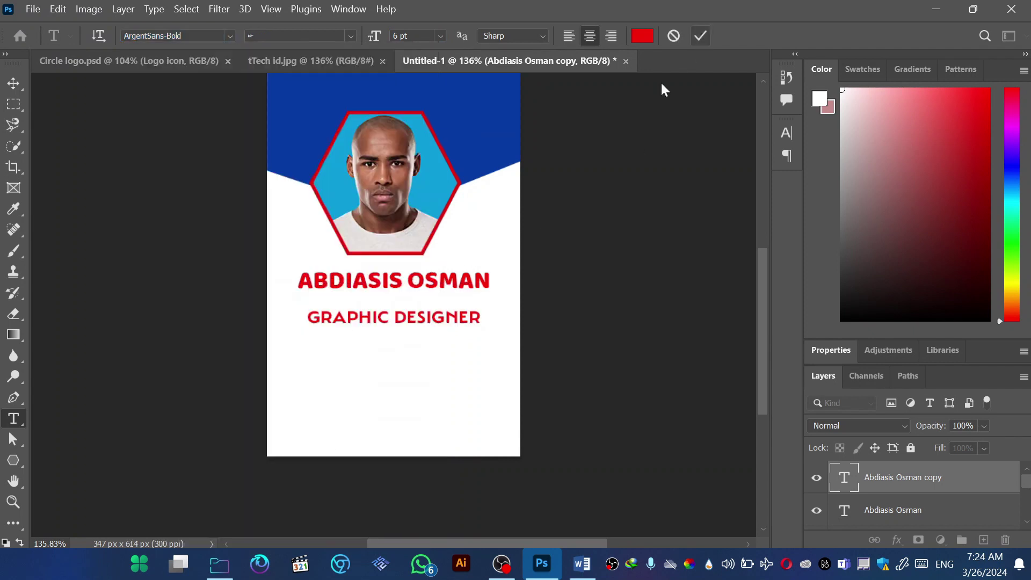
# Color the Graphic Designer line near-black, #0d0202, and move it up to sit directly beneath the cardholder's name
pyautogui.click(431, 315)
pyautogui.hotkey('ctrl', 'a')
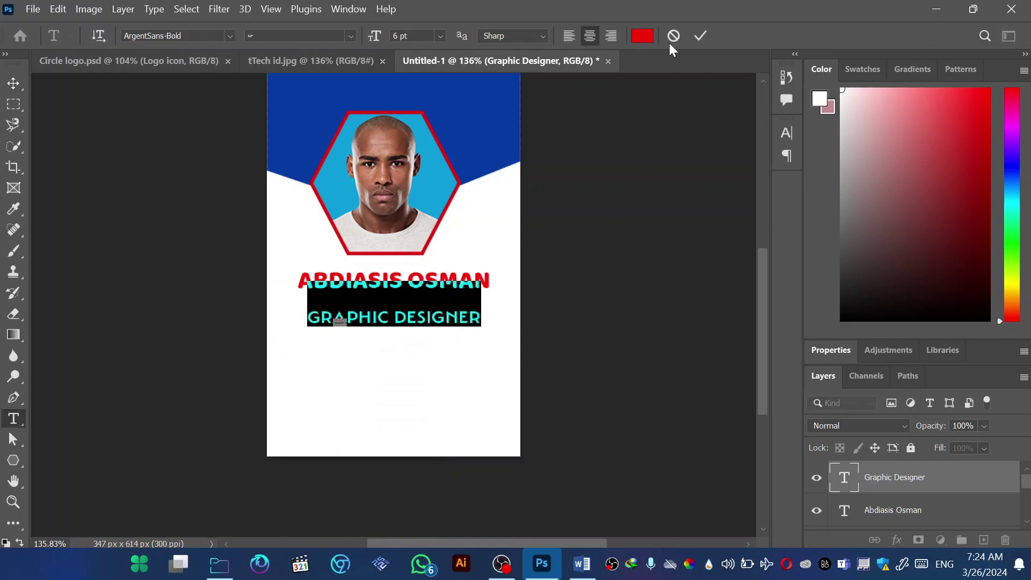
pyautogui.click(642, 35)
pyautogui.click(478, 293)
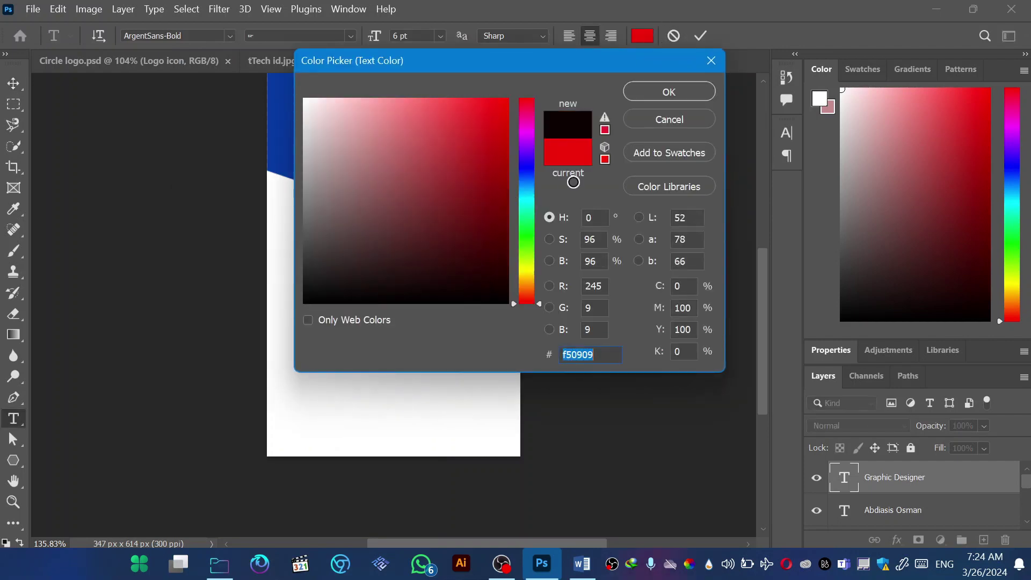
pyautogui.click(659, 91)
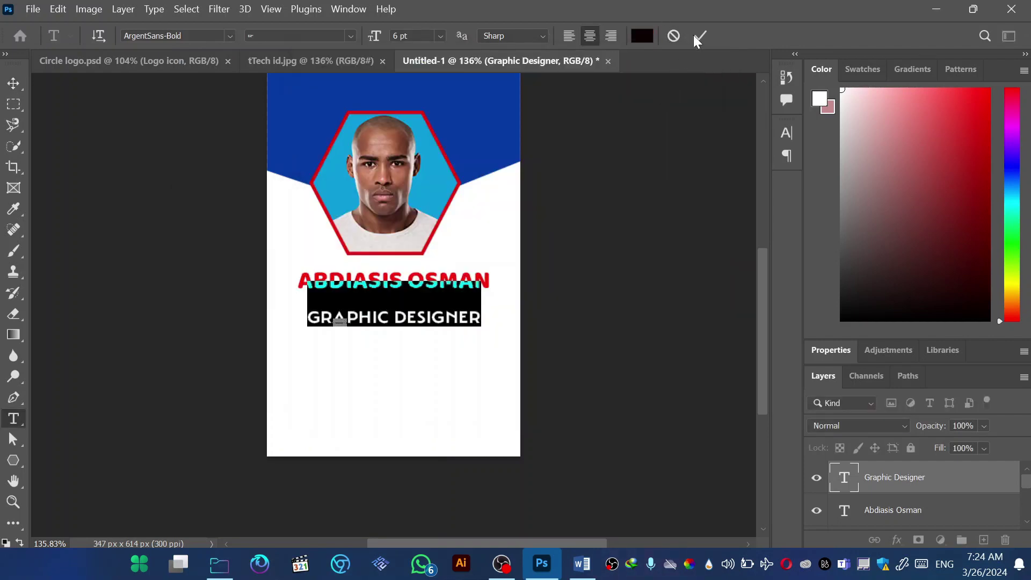
pyautogui.click(596, 161)
pyautogui.press('v')
pyautogui.moveTo(419, 321); pyautogui.dragTo(420, 306)
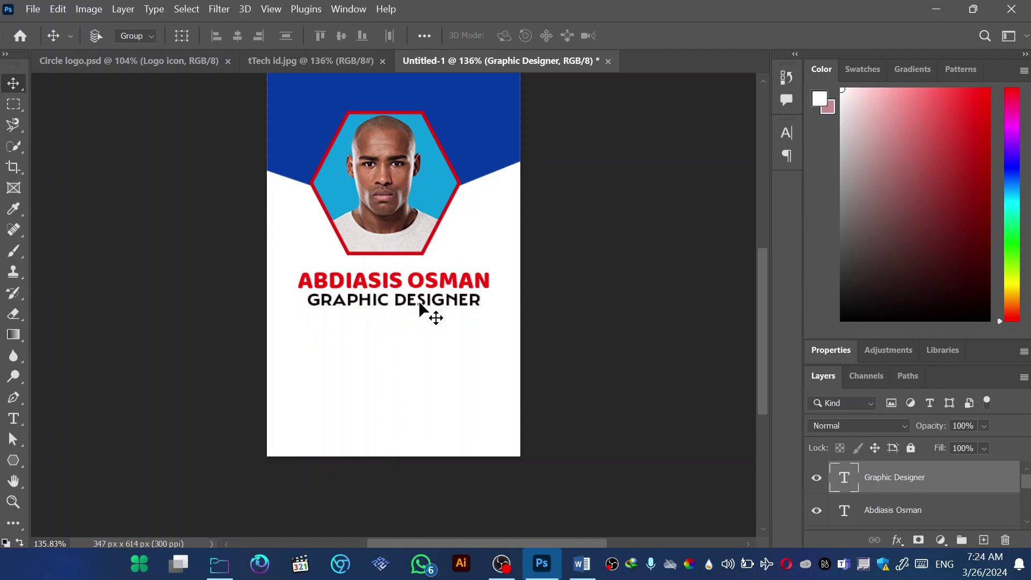
# Check the sample card, then draw a rectangle about 285 by 113 px below the job title and fill it bright red
pyautogui.click(291, 63)
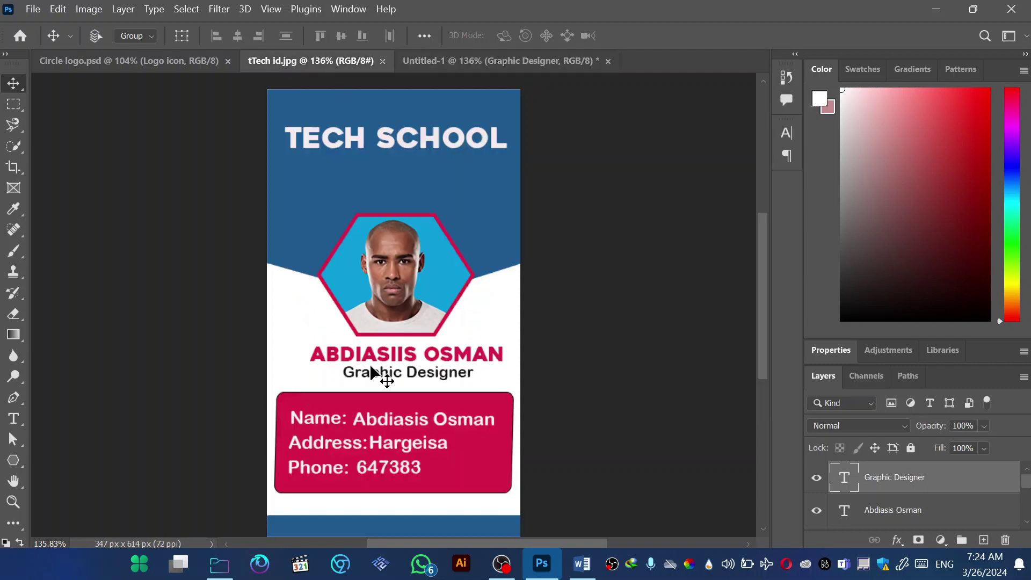
pyautogui.click(469, 62)
pyautogui.scroll(-2, 372, 375)
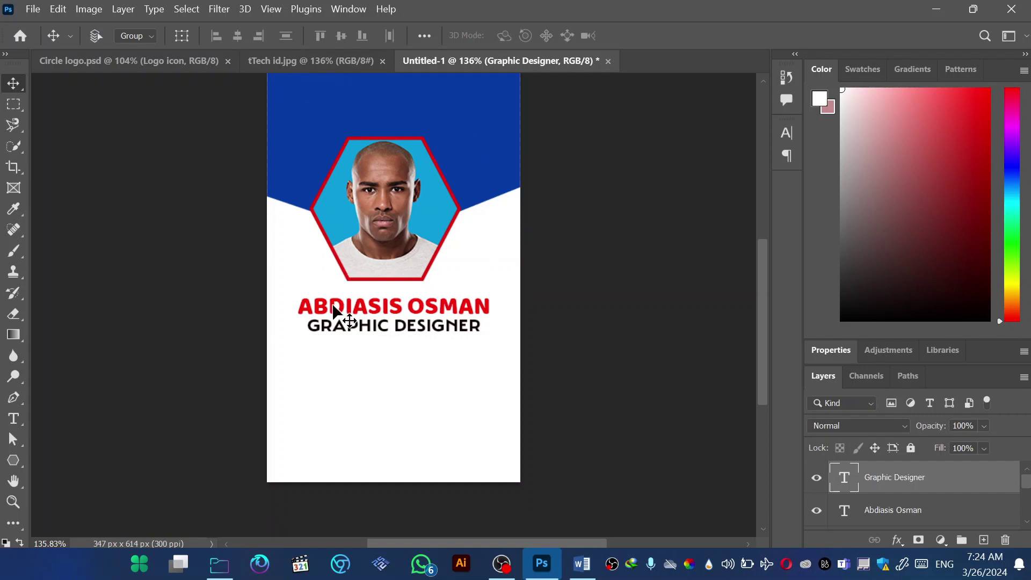
pyautogui.click(15, 456)
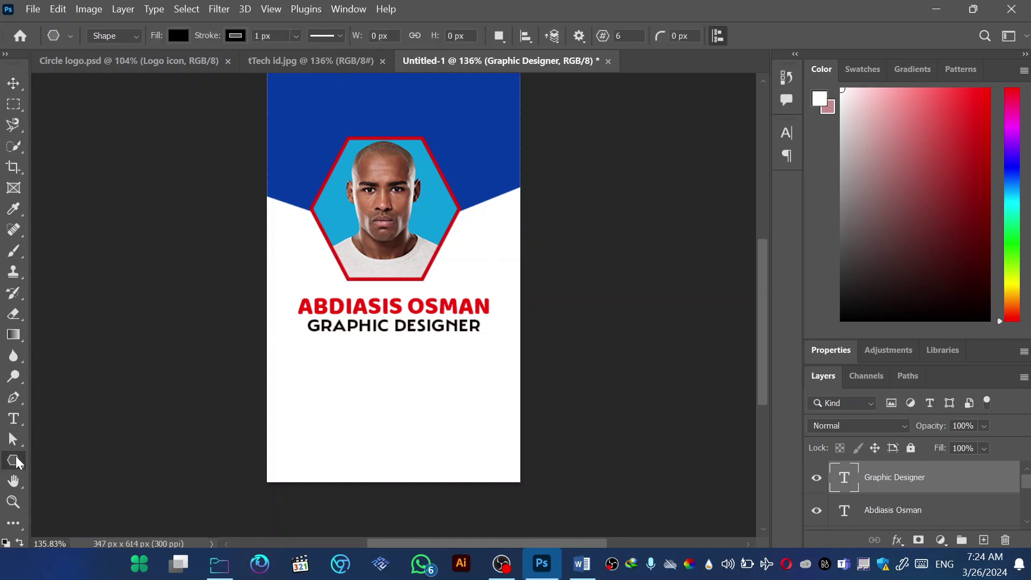
pyautogui.rightClick(16, 460)
pyautogui.click(81, 459)
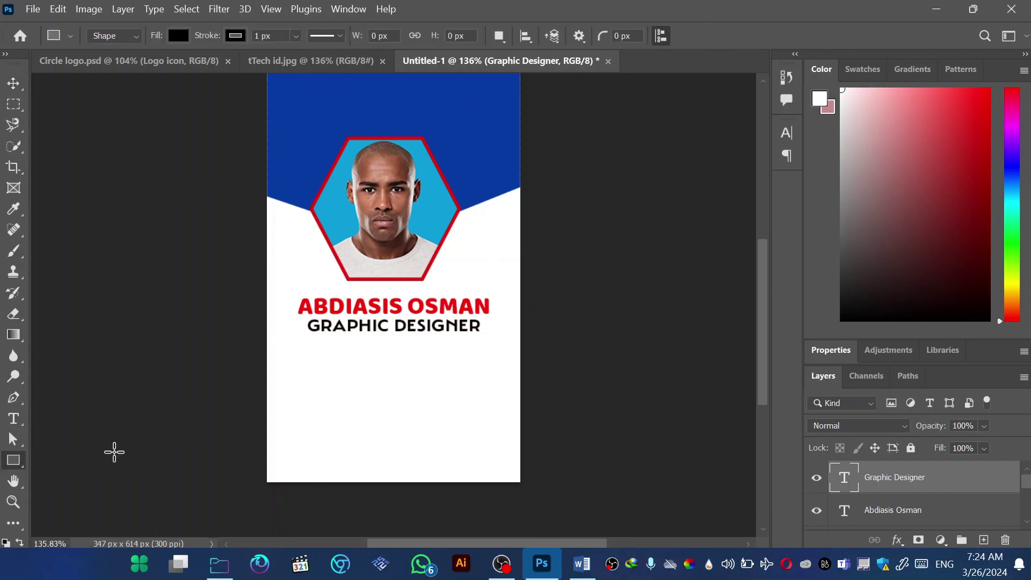
pyautogui.moveTo(288, 359); pyautogui.dragTo(495, 442)
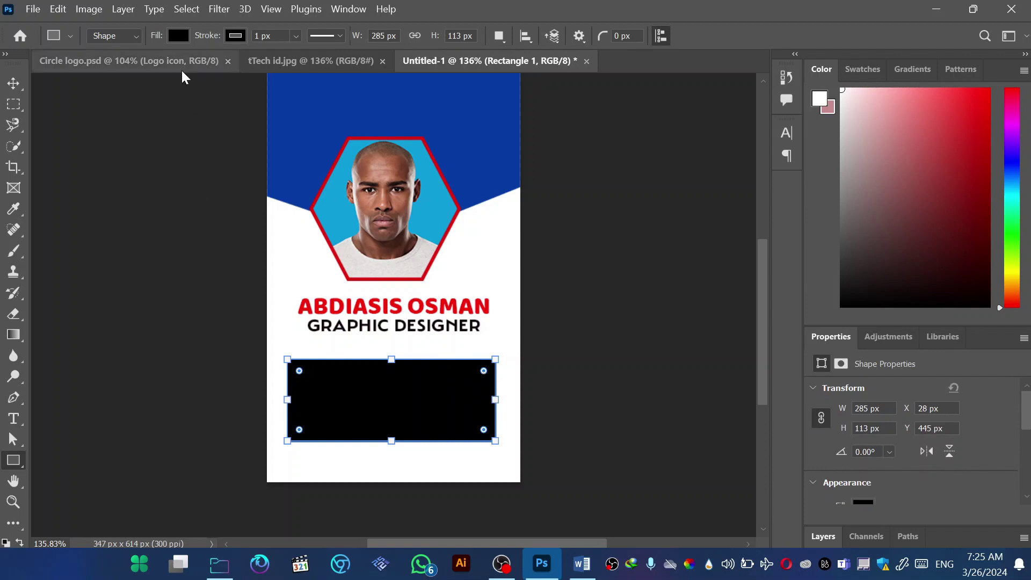
pyautogui.click(179, 32)
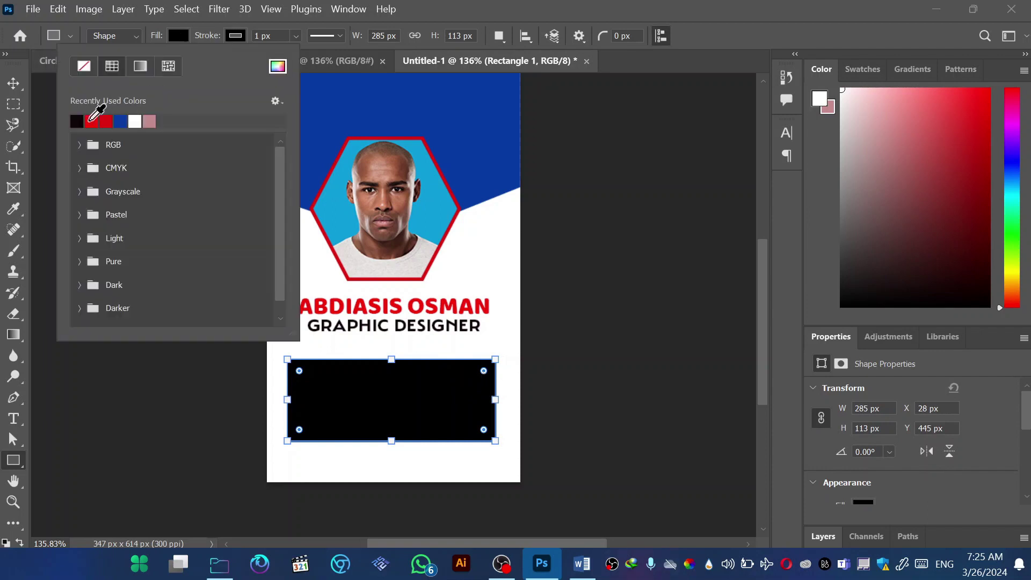
pyautogui.click(91, 120)
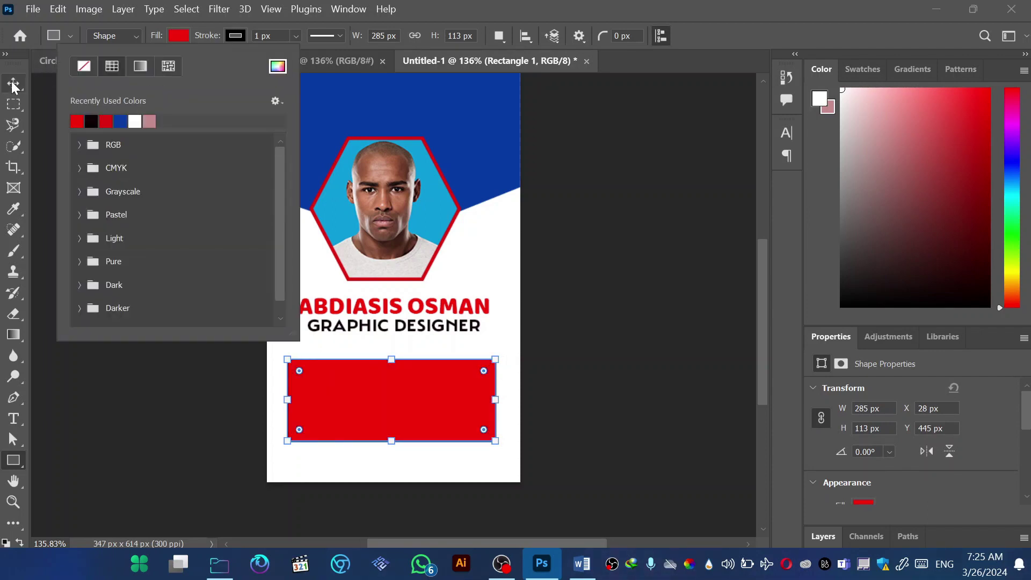
# Shift the red rectangle slightly sideways to center it beneath the job title
pyautogui.moveTo(13, 83); pyautogui.dragTo(59, 95)
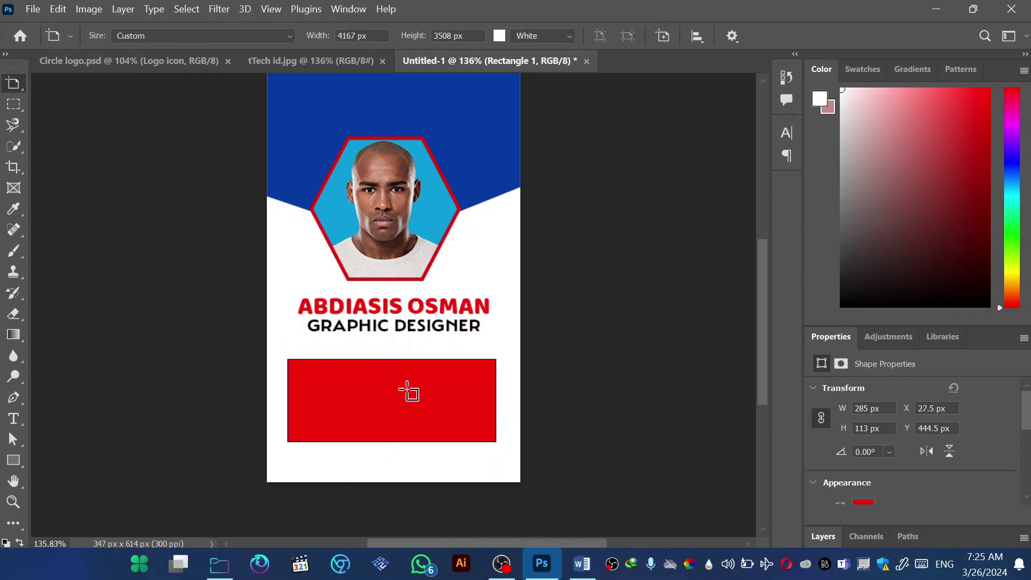
pyautogui.hotkey('ctrl', 't')
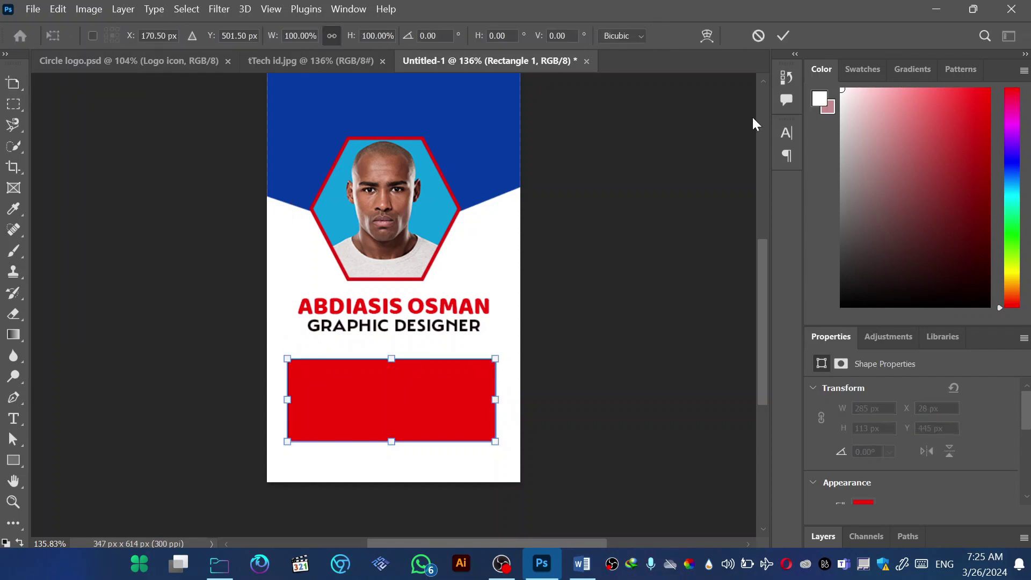
pyautogui.click(784, 37)
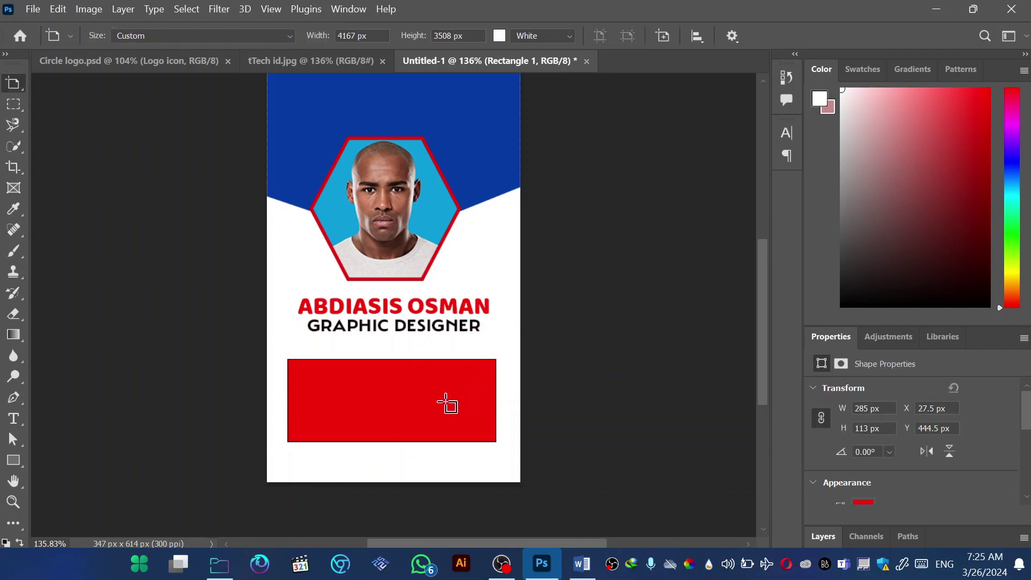
pyautogui.moveTo(8, 92); pyautogui.dragTo(63, 78)
pyautogui.moveTo(393, 415); pyautogui.dragTo(397, 417)
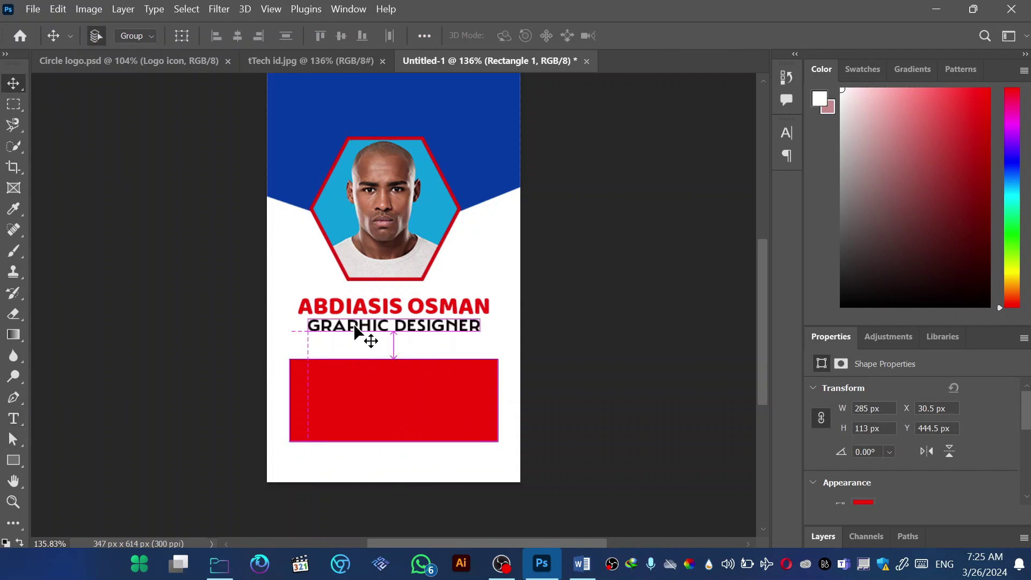
# Duplicate the red rectangle and undo the move of the copy
pyautogui.hotkey('ctrl', 'j')
pyautogui.moveTo(355, 326); pyautogui.dragTo(340, 371)
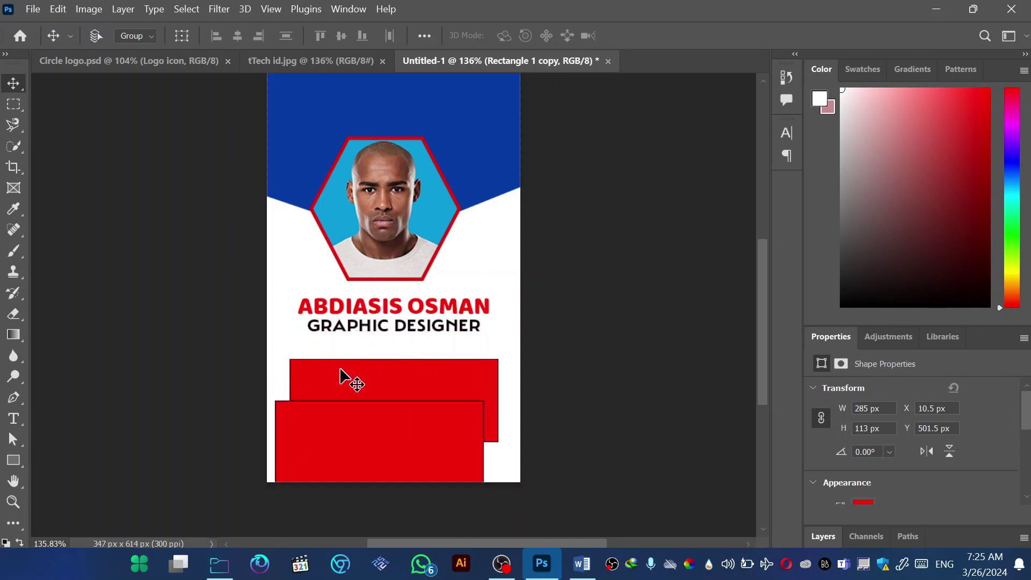
pyautogui.press('ctrl')
pyautogui.hotkey('ctrl', 'z')
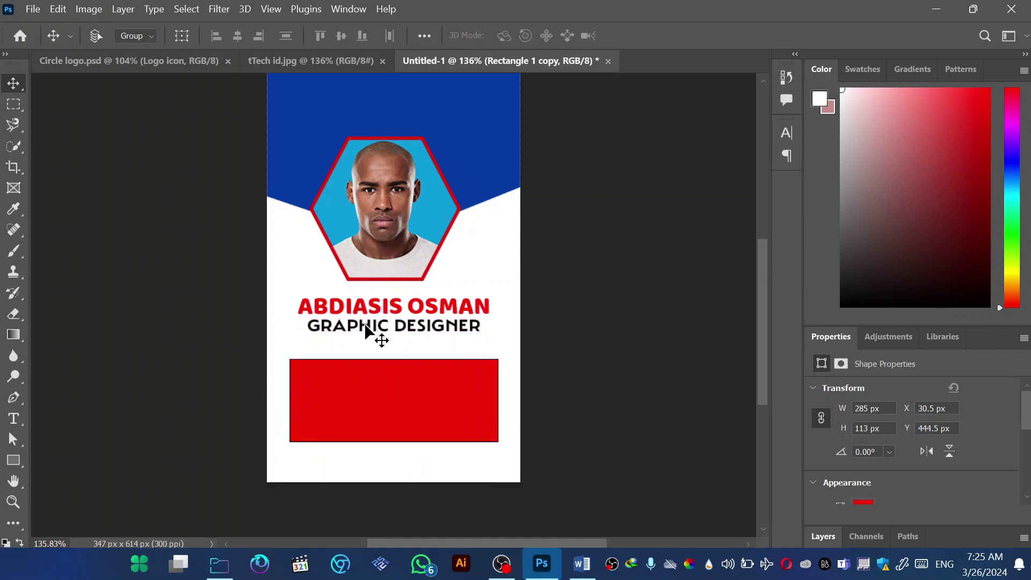
# Duplicate the Graphic Designer text layer, stack the copy above both rectangle layers and place it inside the red rectangle
pyautogui.click(827, 534)
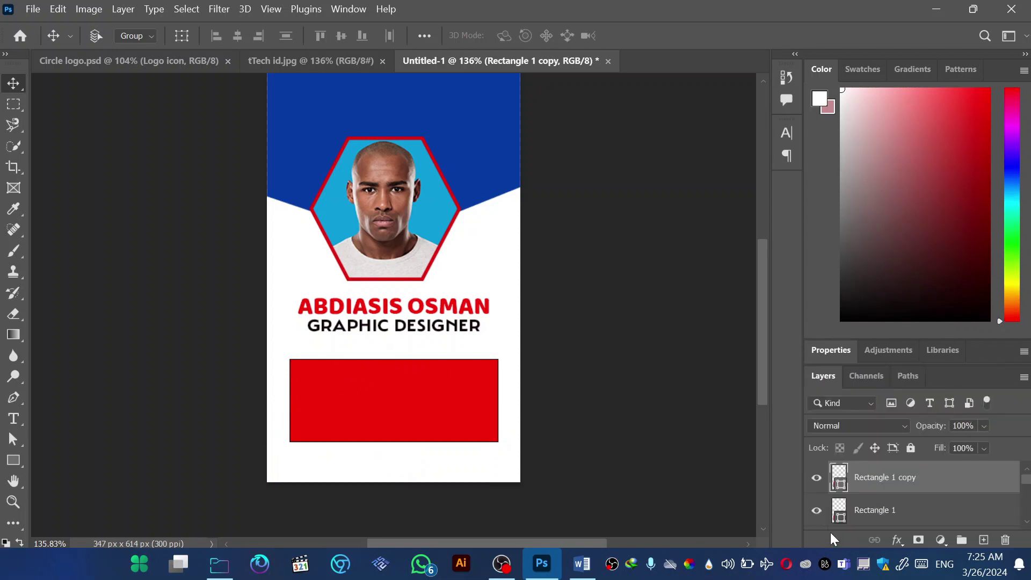
pyautogui.scroll(-2, 911, 499)
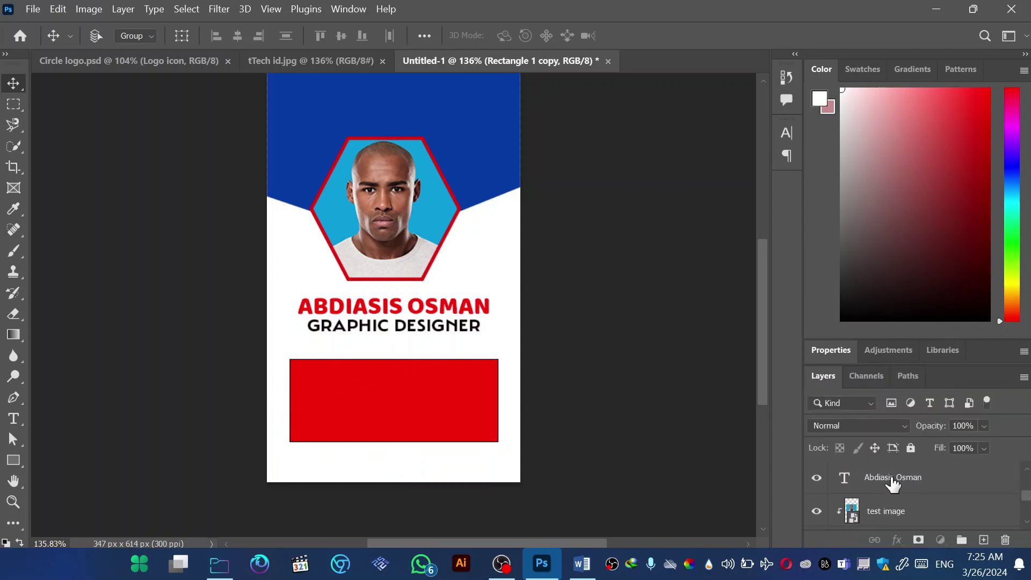
pyautogui.click(893, 483)
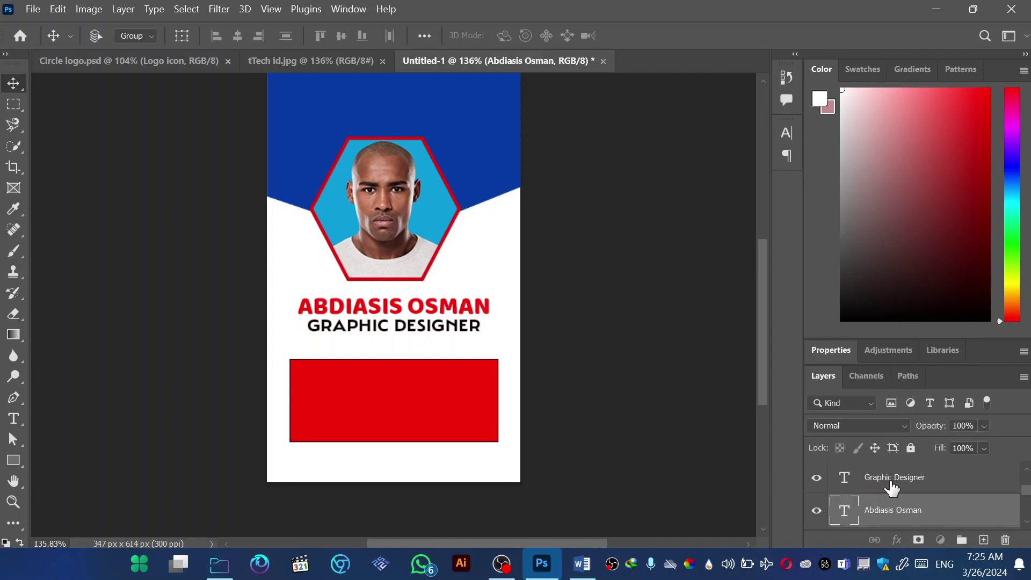
pyautogui.click(893, 483)
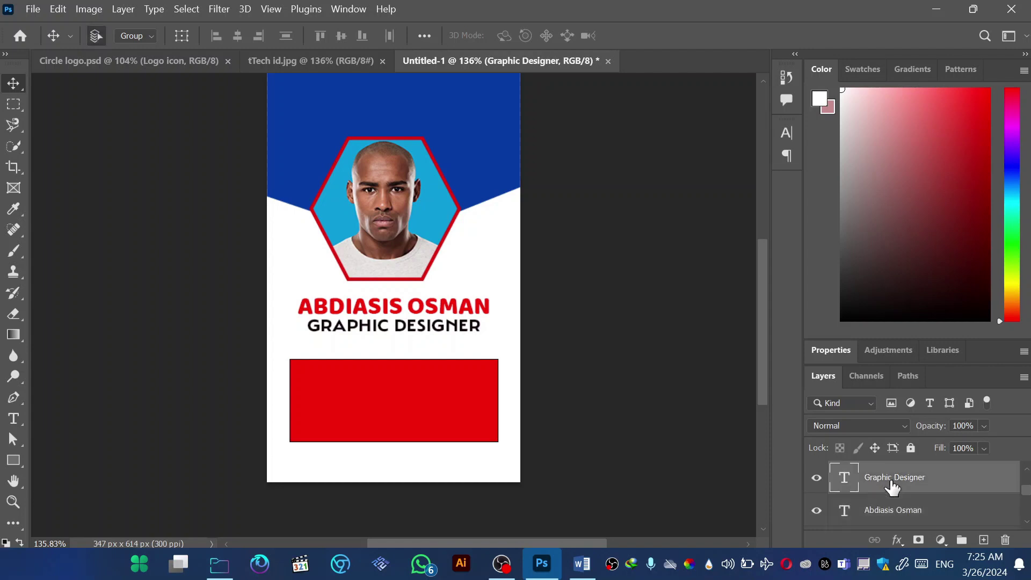
pyautogui.hotkey('ctrl', 'j')
pyautogui.scroll(1, 940, 505)
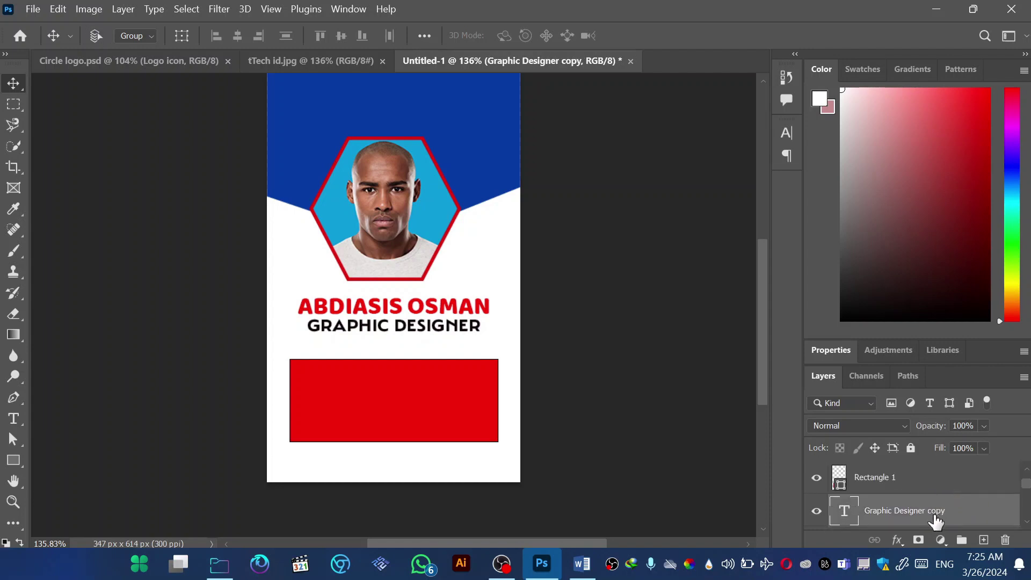
pyautogui.moveTo(934, 524); pyautogui.dragTo(925, 475)
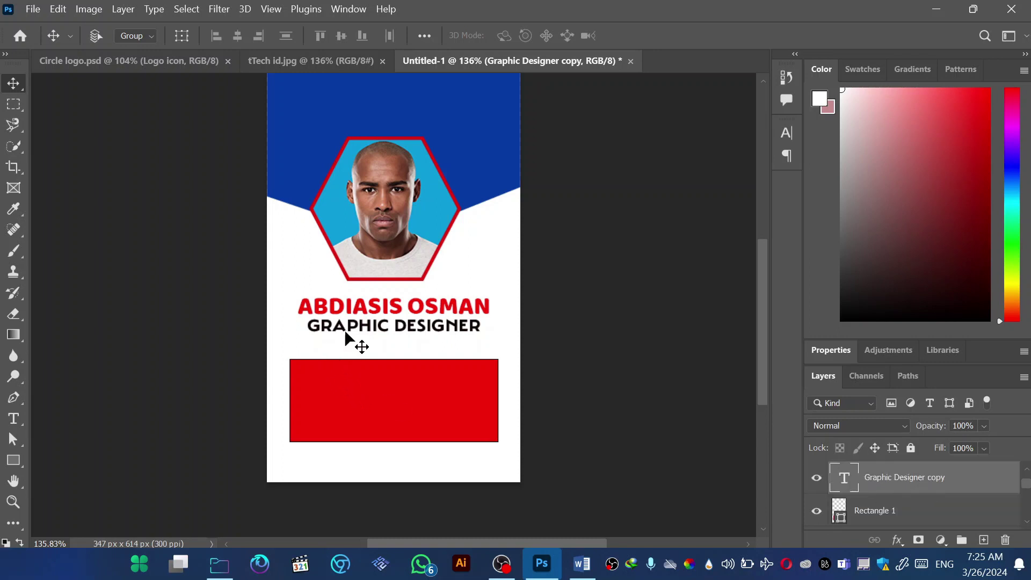
pyautogui.moveTo(345, 331); pyautogui.dragTo(353, 381)
pyautogui.scroll(1, 916, 494)
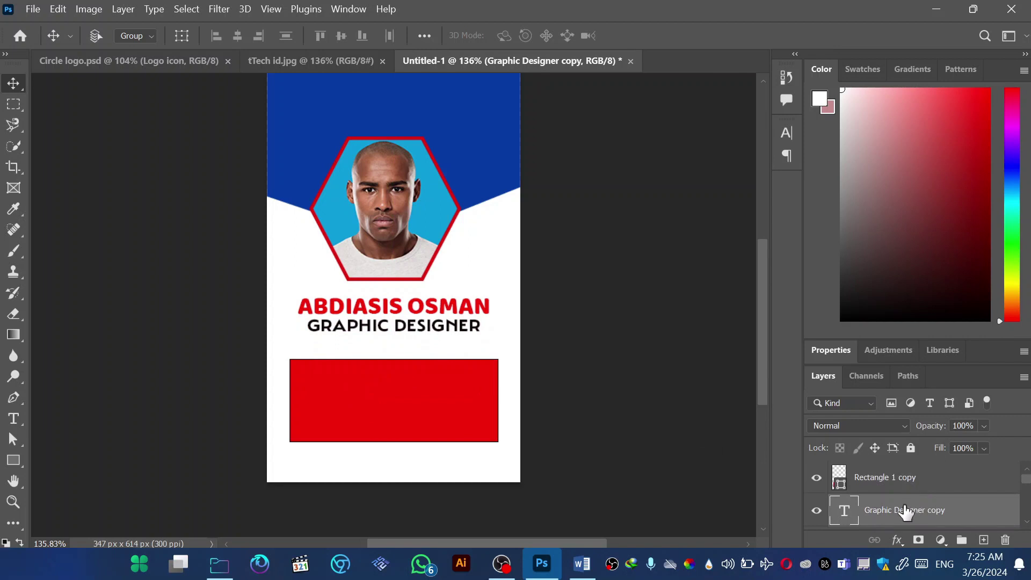
pyautogui.moveTo(904, 510); pyautogui.dragTo(902, 482)
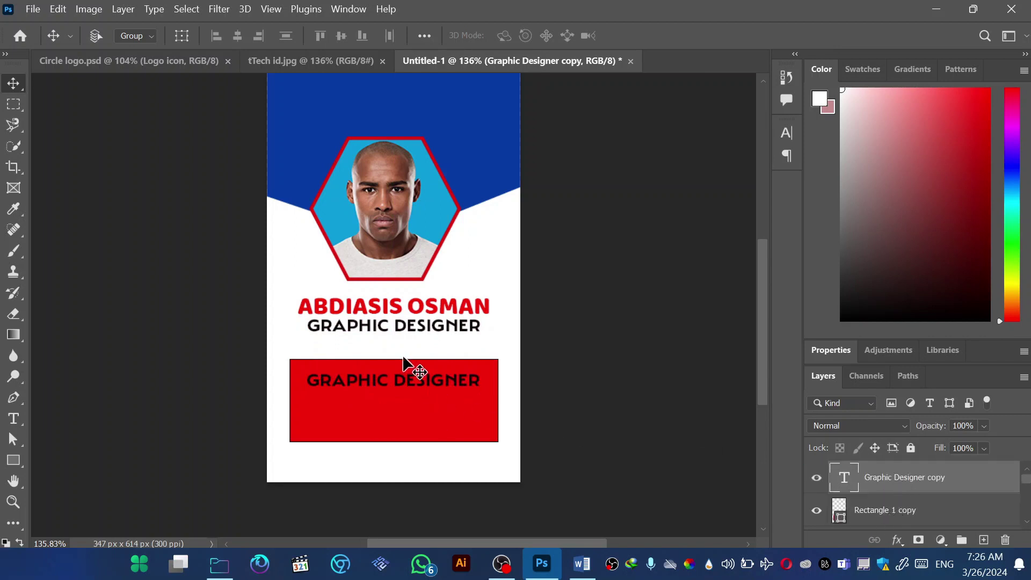
# Replace the text of the Graphic Designer copy in the red rectangle with ID
pyautogui.doubleClick(389, 378)
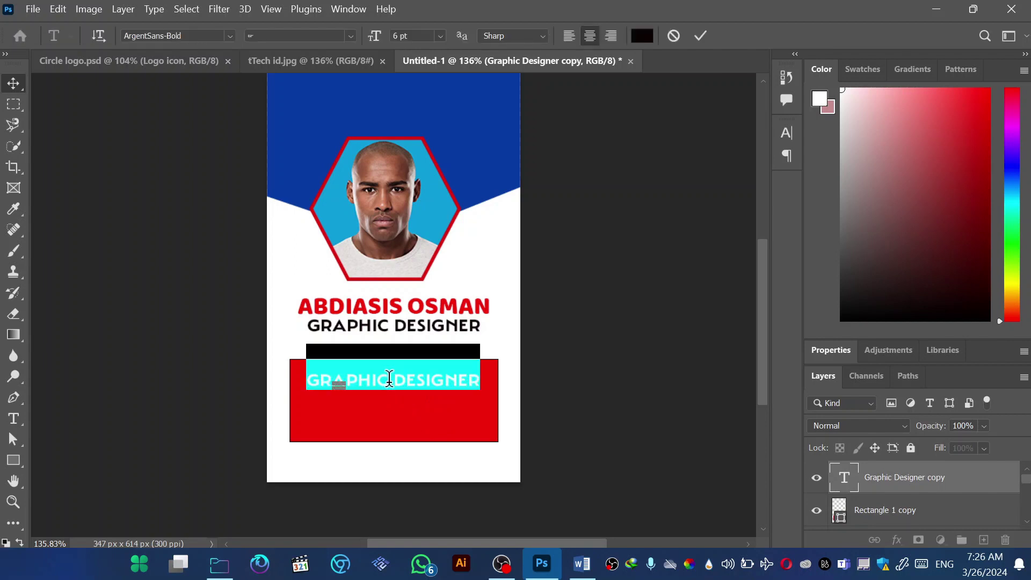
pyautogui.press('BackSpace')
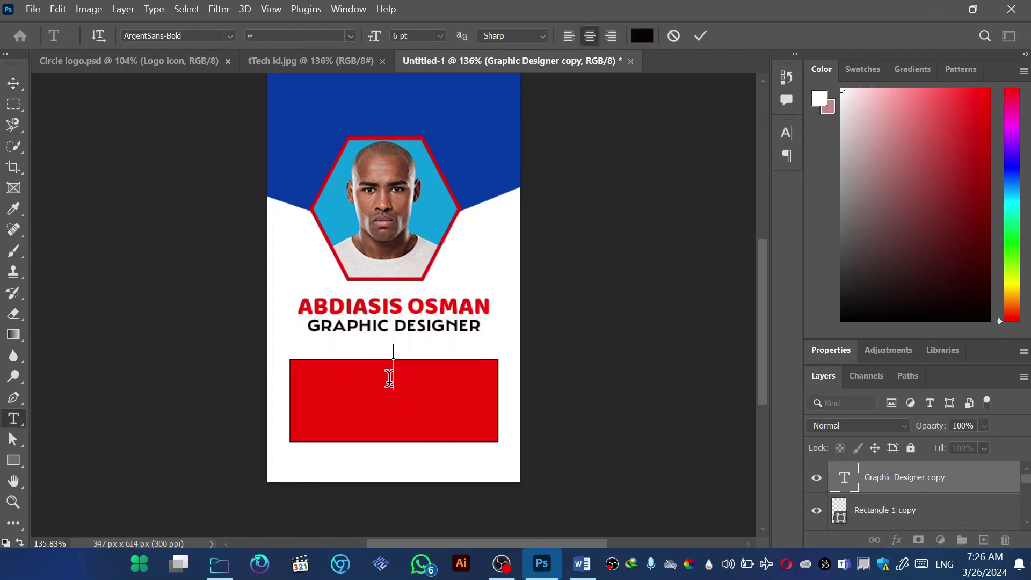
pyautogui.write('ADD')
pyautogui.press('BackSpace')
pyautogui.press('BackSpace')
# Color the ID label off-white, #f7f3f3, and move it to the upper-left corner of the red rectangle
pyautogui.click(642, 35)
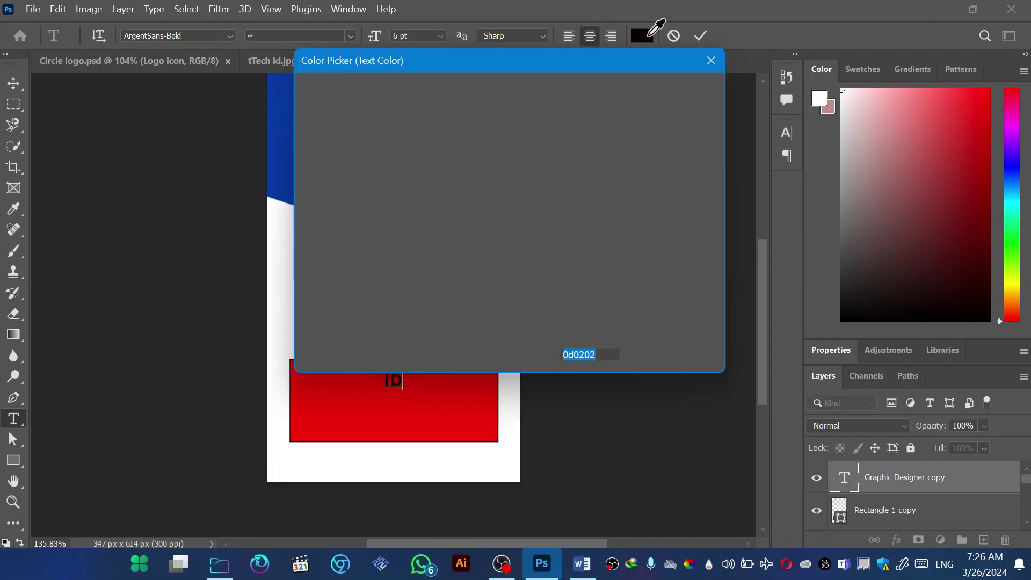
pyautogui.click(709, 60)
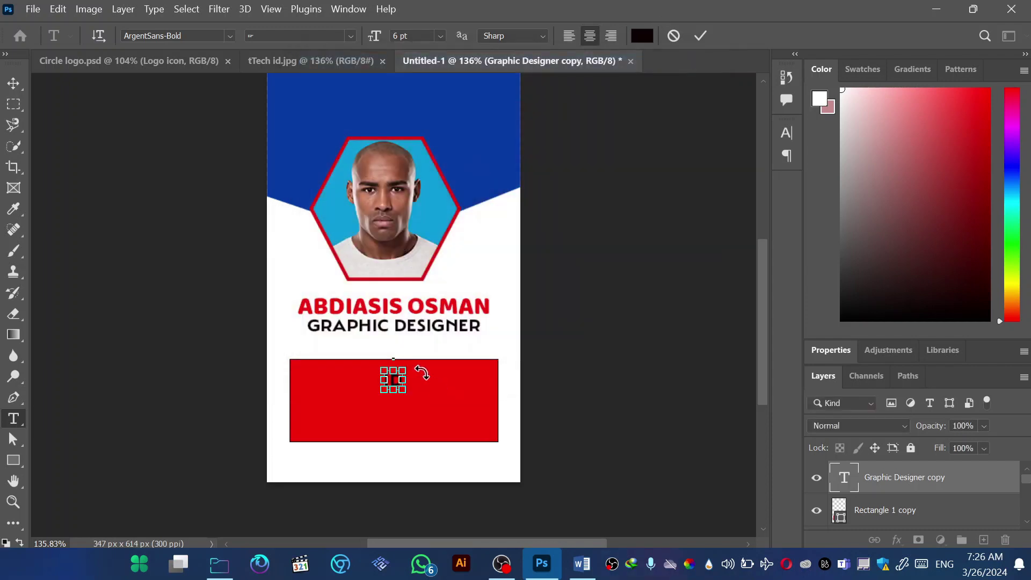
pyautogui.click(640, 39)
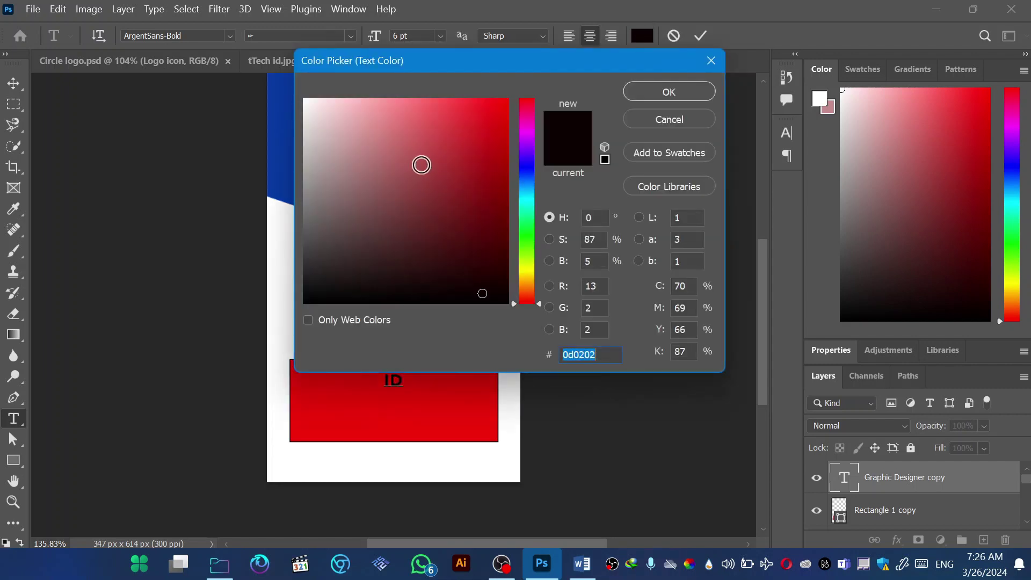
pyautogui.click(303, 101)
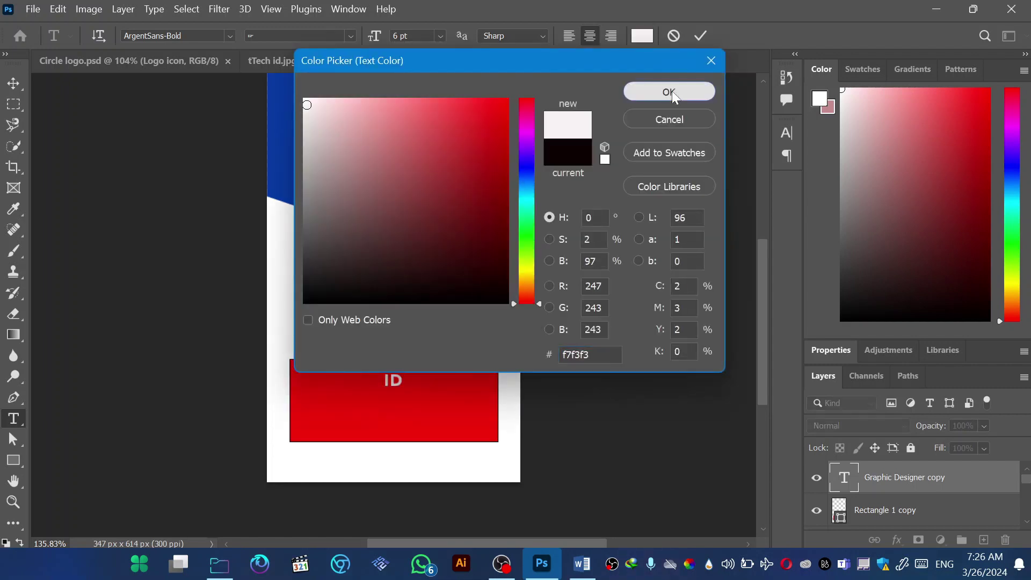
pyautogui.click(669, 92)
pyautogui.click(700, 36)
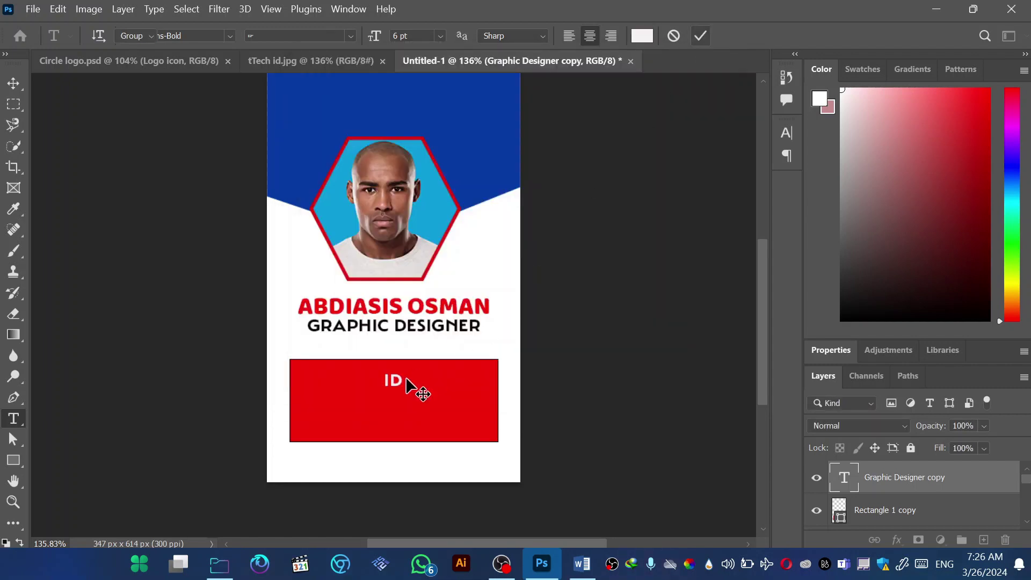
pyautogui.press('v')
pyautogui.moveTo(400, 387); pyautogui.dragTo(308, 406)
# Duplicate the ID label just below itself, change the copy's text to ADDRESS and line up its left edge under ID
pyautogui.hotkey('ctrl', 'j')
pyautogui.moveTo(308, 407); pyautogui.dragTo(308, 407)
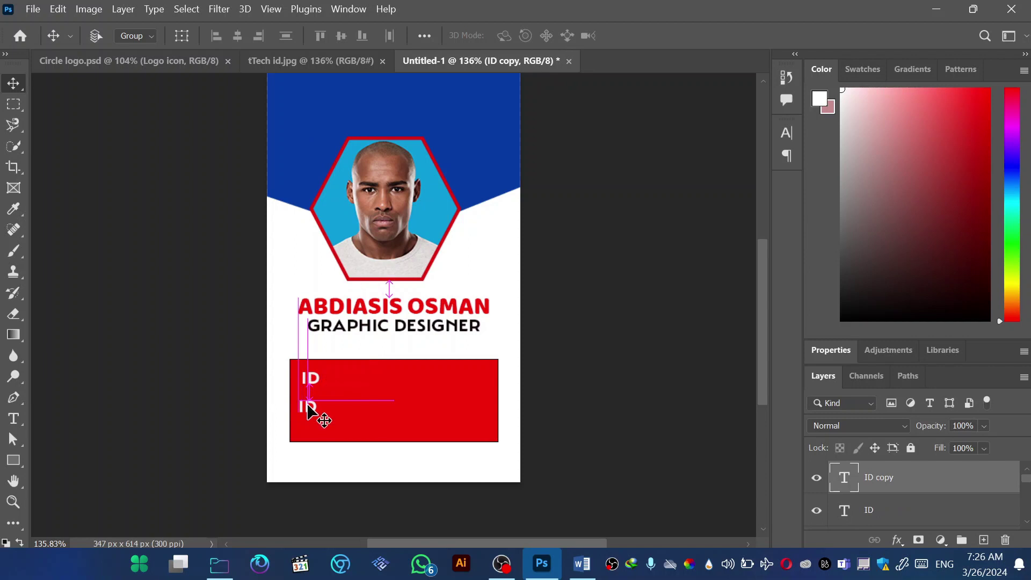
pyautogui.doubleClick(308, 404)
pyautogui.click(308, 404)
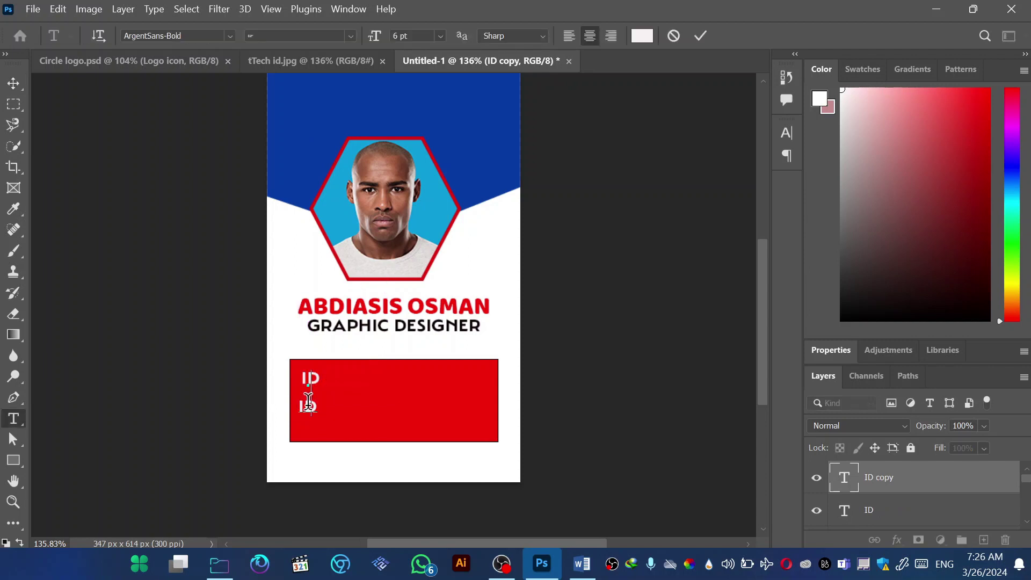
pyautogui.write('ADDRESS')
pyautogui.click(702, 36)
pyautogui.moveTo(327, 409); pyautogui.dragTo(347, 409)
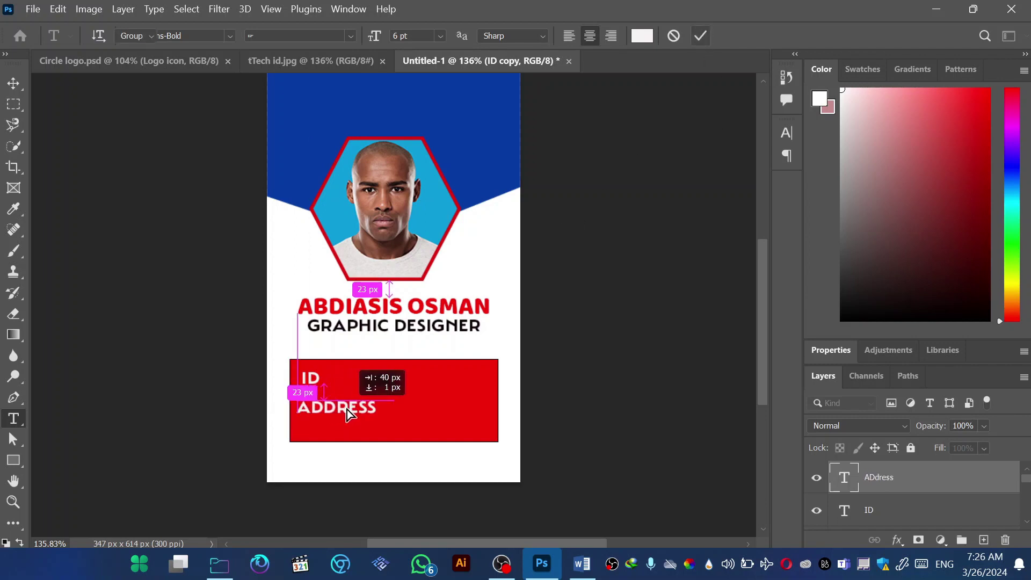
# Duplicate the ADDRESS label beside the ID label and replace the copy's text with the holder's ID number
pyautogui.press('v')
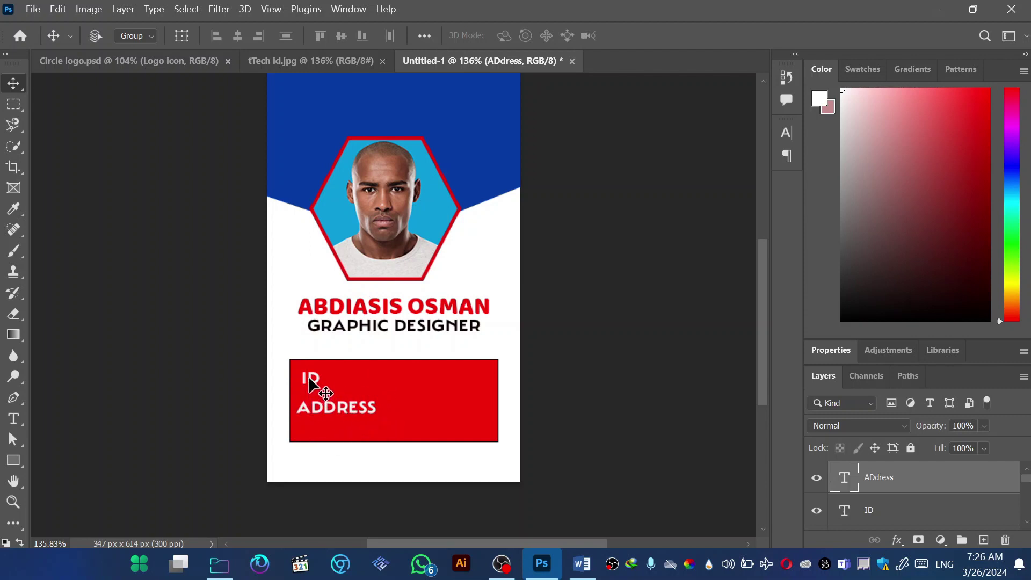
pyautogui.moveTo(310, 382); pyautogui.dragTo(379, 383)
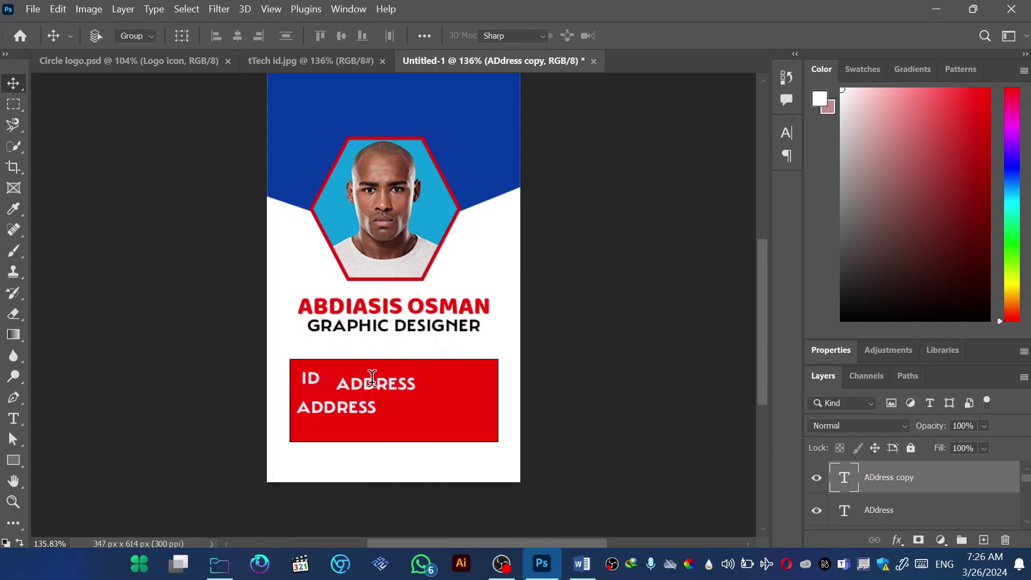
pyautogui.doubleClick(373, 382)
pyautogui.press('BackSpace')
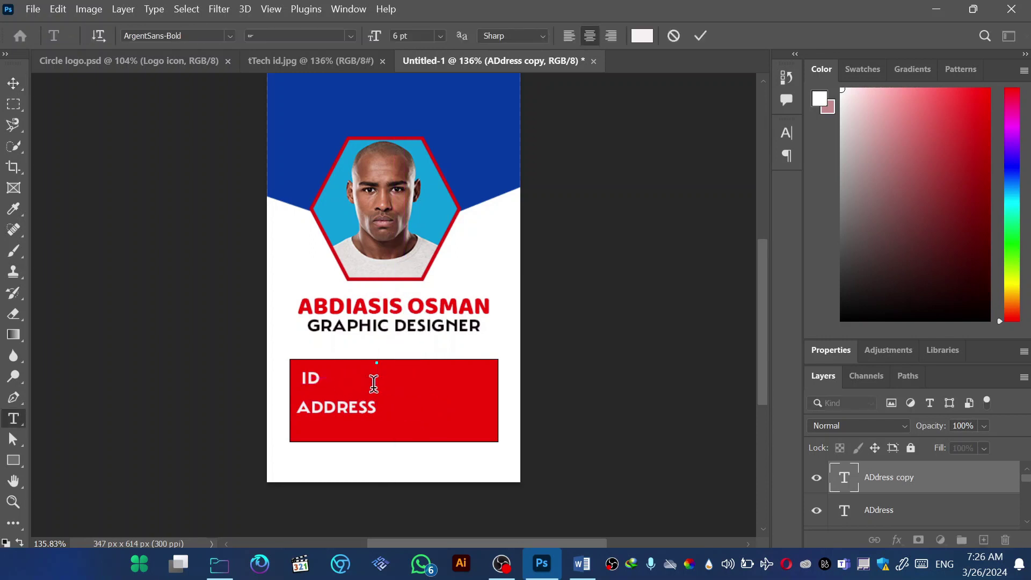
pyautogui.write('6474')
pyautogui.click(700, 35)
pyautogui.press('v')
# Duplicate the ID number into the row beside ADDRESS and change the copy's text to HARGEISA
pyautogui.moveTo(370, 387); pyautogui.dragTo(408, 400)
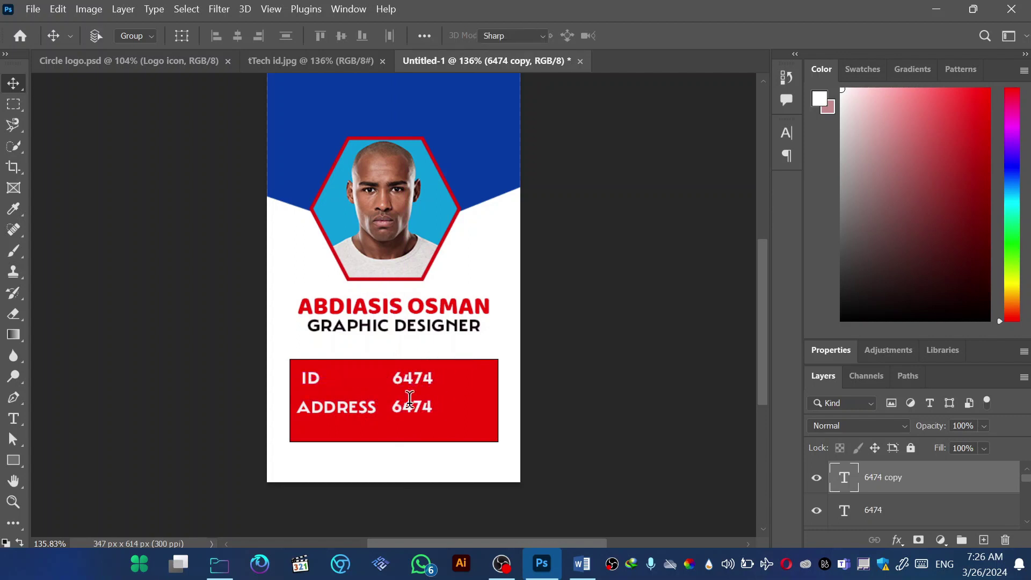
pyautogui.doubleClick(409, 401)
pyautogui.press('BackSpace')
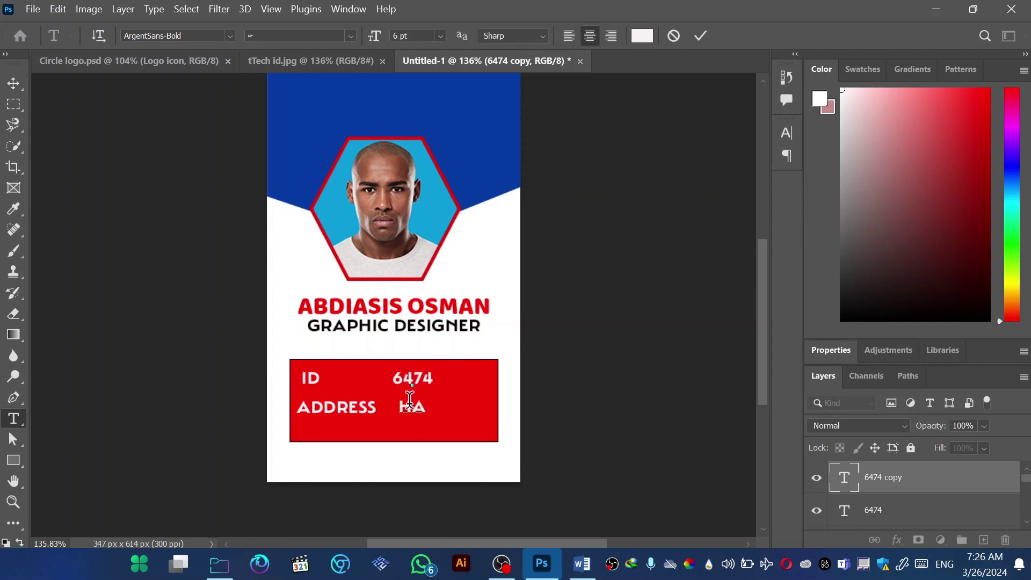
pyautogui.write('HARGEISA')
pyautogui.click(699, 39)
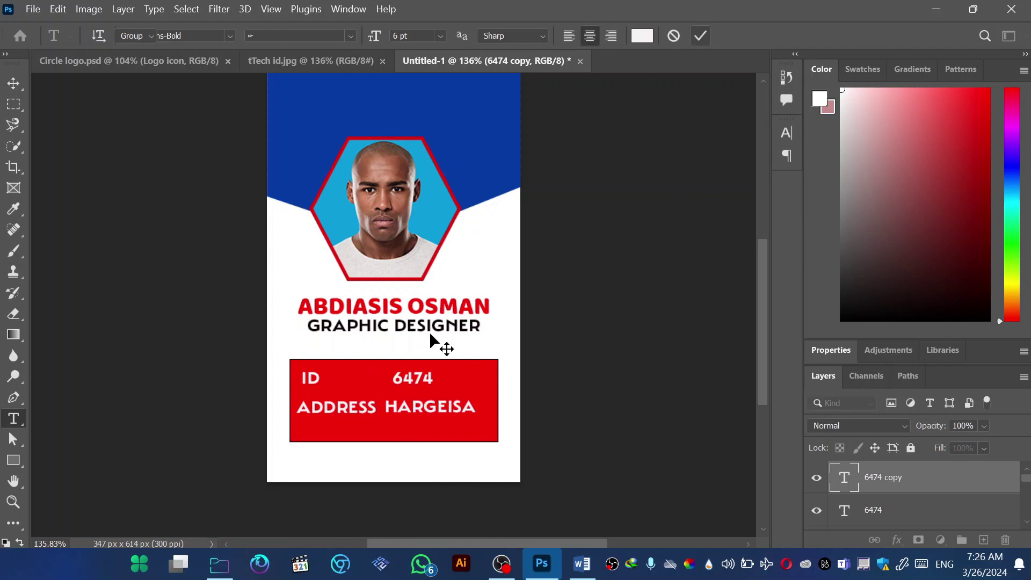
pyautogui.press('v')
# Check the footer band in the tTech id.jpg sample and draw a matching rectangle about 353 × 33 px across the new card's bottom edge
pyautogui.scroll(1, 443, 317)
pyautogui.scroll(-2, 437, 280)
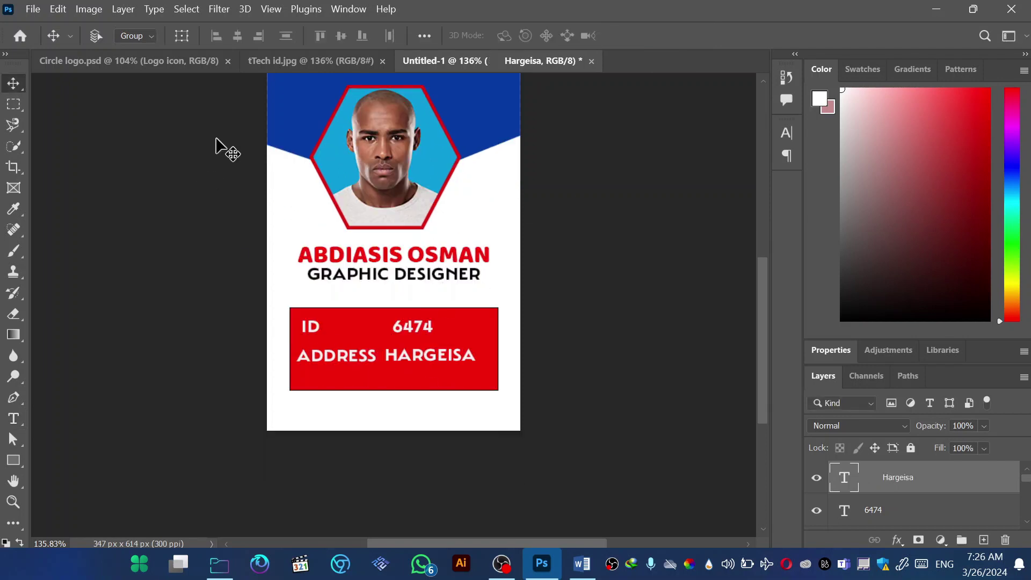
pyautogui.click(338, 56)
pyautogui.scroll(-1, 365, 491)
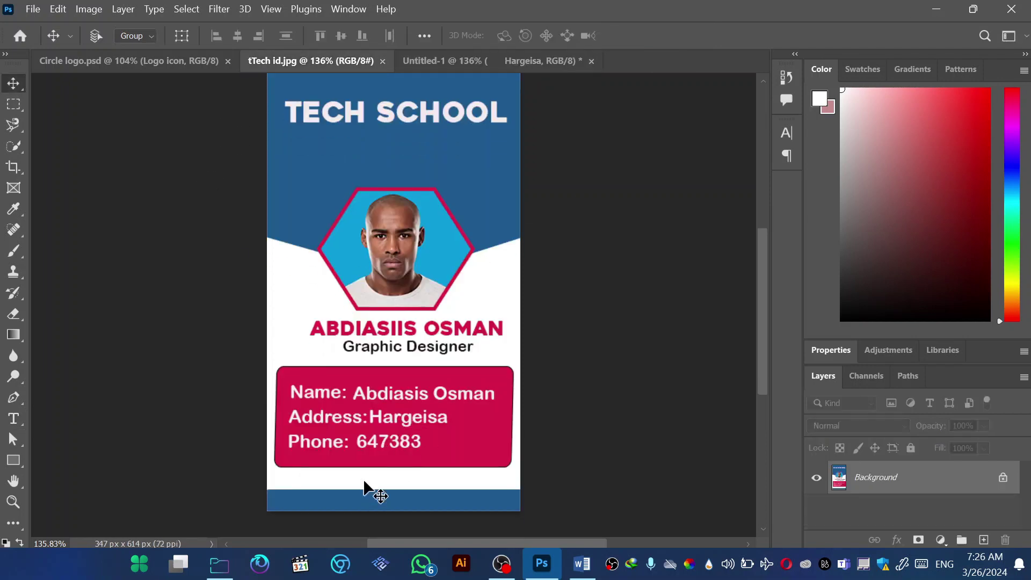
pyautogui.click(456, 61)
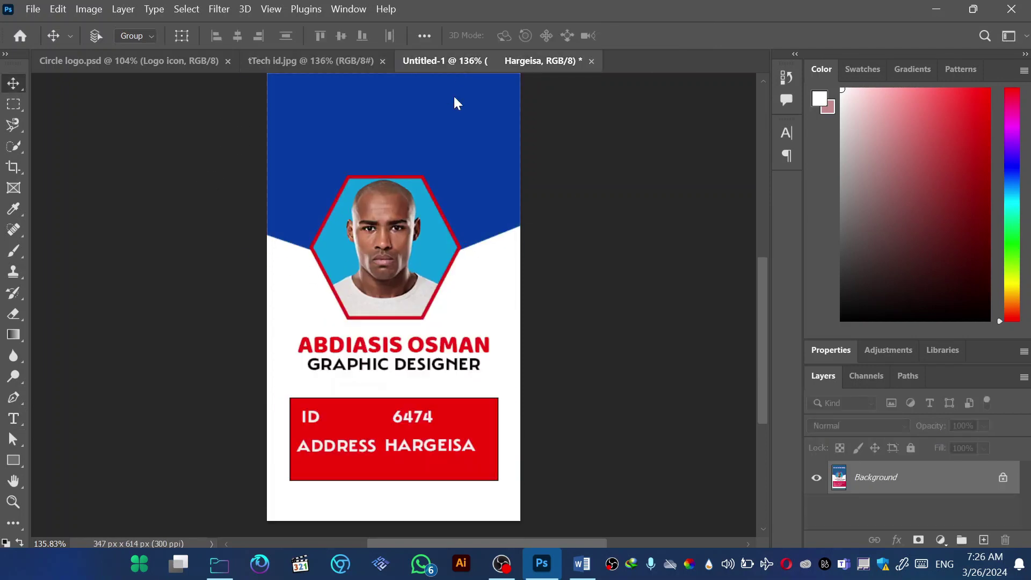
pyautogui.click(13, 459)
pyautogui.scroll(-1, 289, 481)
pyautogui.moveTo(259, 462); pyautogui.dragTo(521, 485)
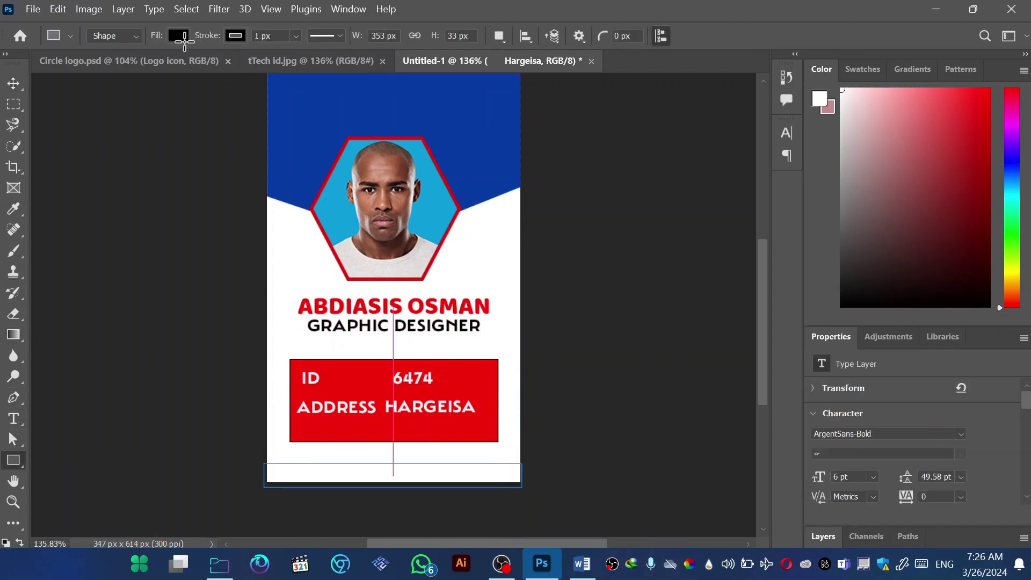
# Fill the footer rectangle with the same blue as the card's header
pyautogui.click(179, 35)
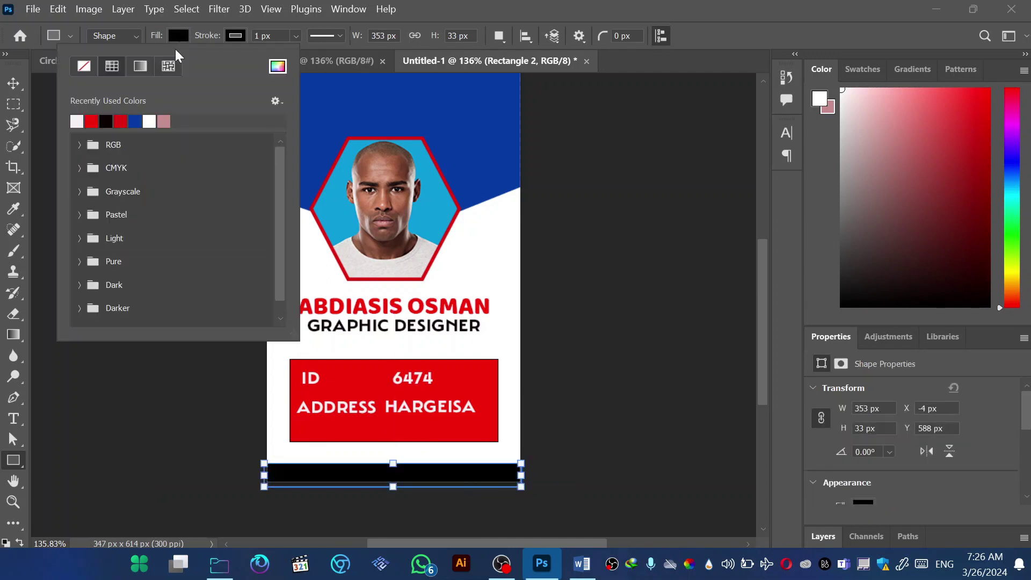
pyautogui.click(77, 121)
pyautogui.click(7, 83)
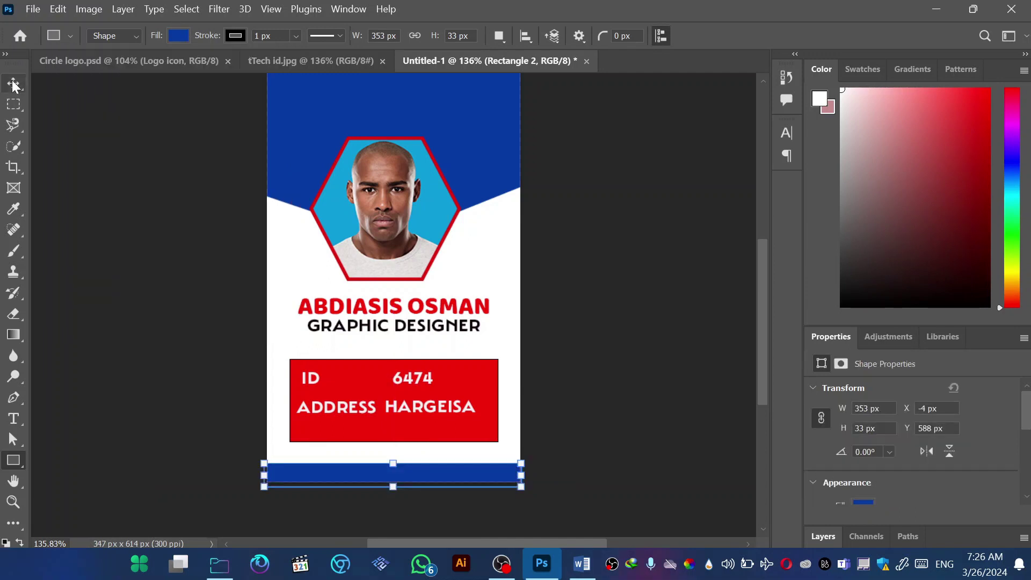
pyautogui.click(13, 83)
pyautogui.click(81, 84)
# Duplicate the red name text layer and place the copy in the blue header above the photo
pyautogui.scroll(2, 467, 183)
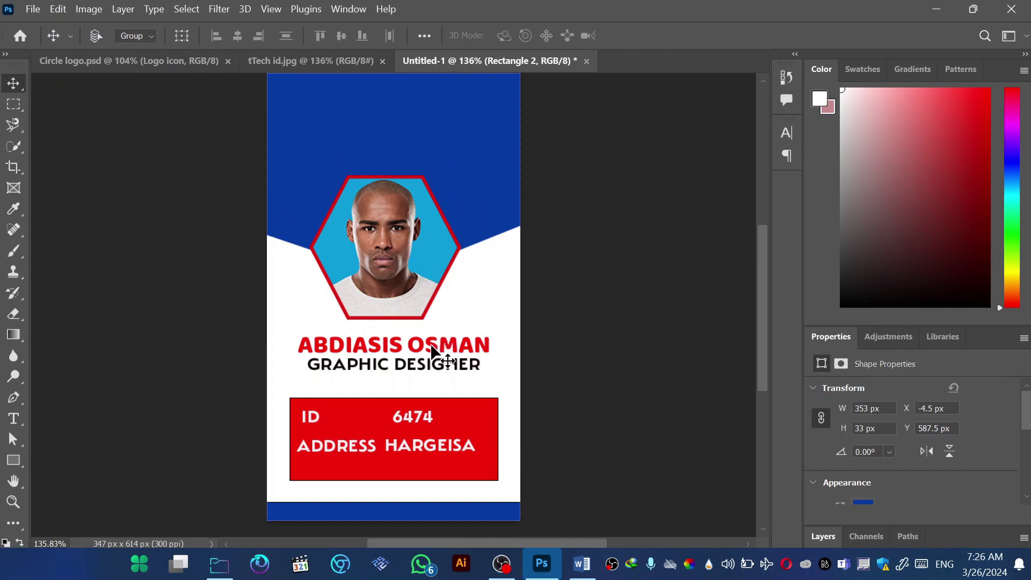
pyautogui.moveTo(431, 352); pyautogui.dragTo(416, 184)
pyautogui.hotkey('ctrl', 'z')
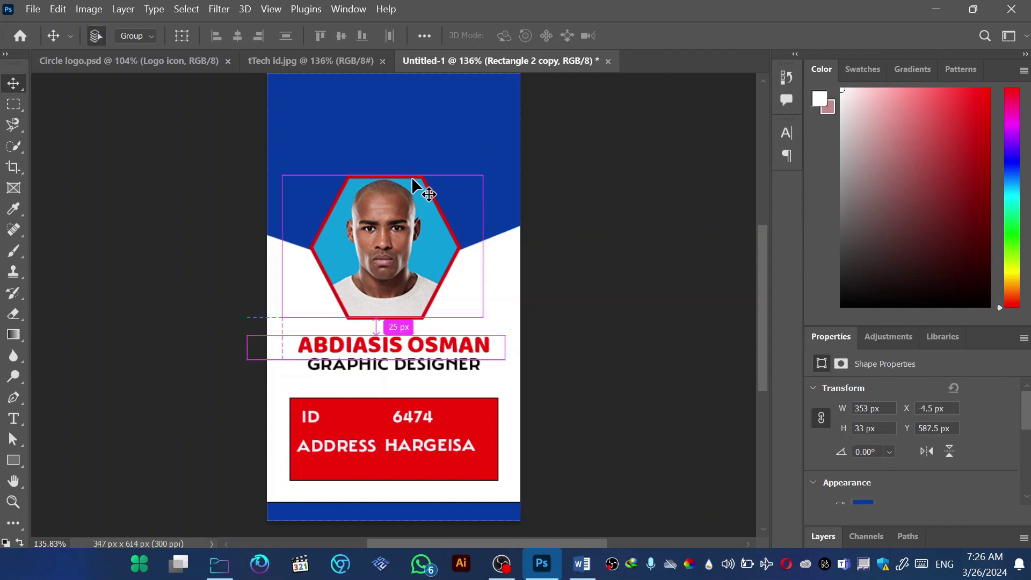
pyautogui.click(827, 538)
pyautogui.scroll(-4, 898, 490)
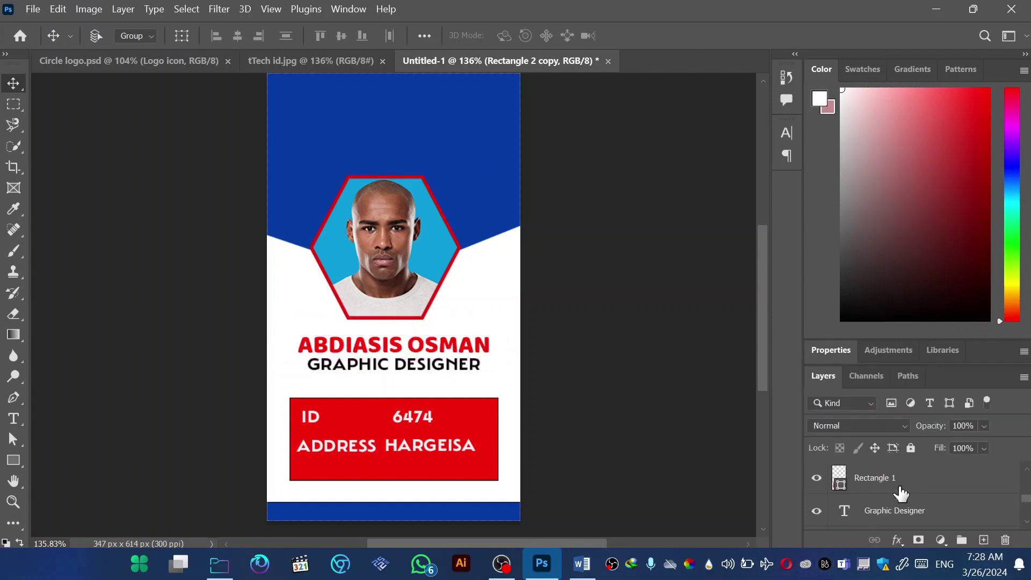
pyautogui.scroll(-1, 901, 493)
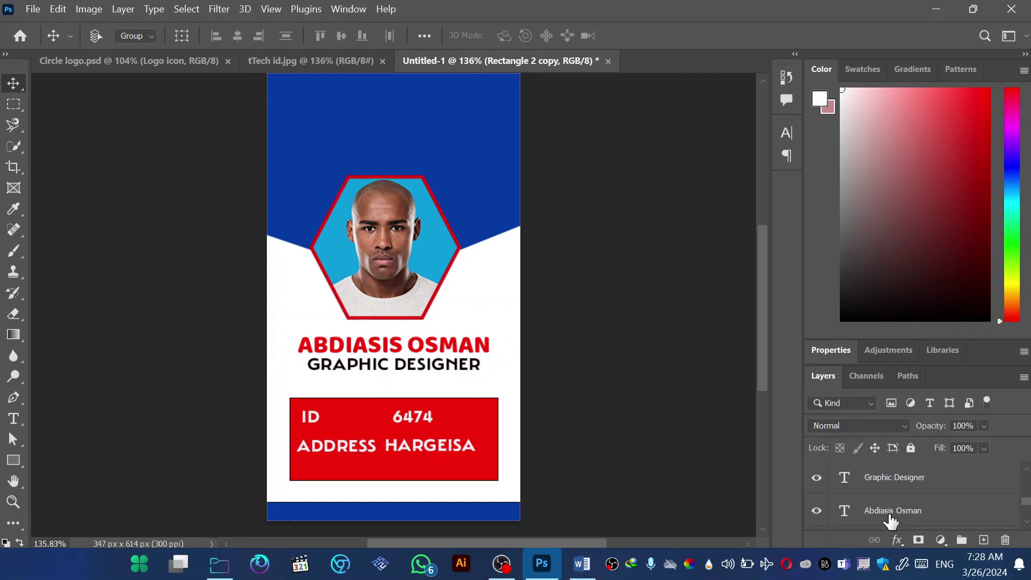
pyautogui.click(844, 514)
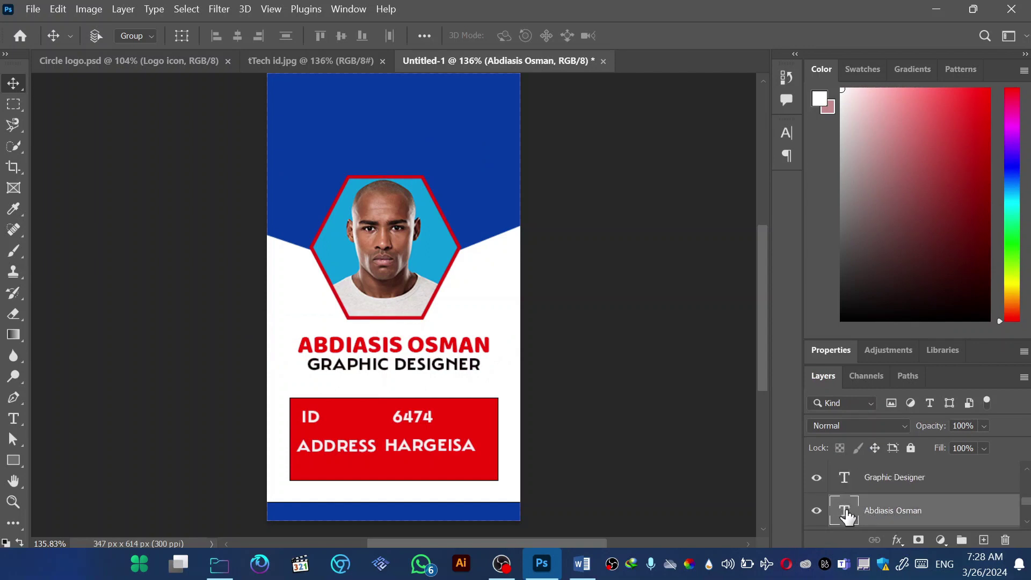
pyautogui.hotkey('ctrl', 'j')
pyautogui.moveTo(417, 344); pyautogui.dragTo(413, 123)
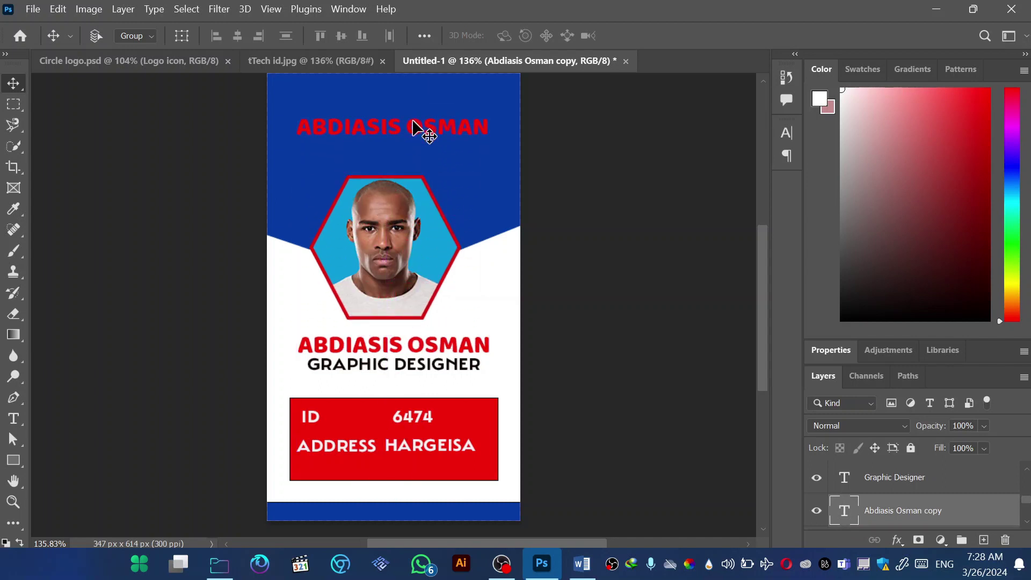
# Replace the text of the name copy in the header with TECH SCHOOL
pyautogui.doubleClick(414, 117)
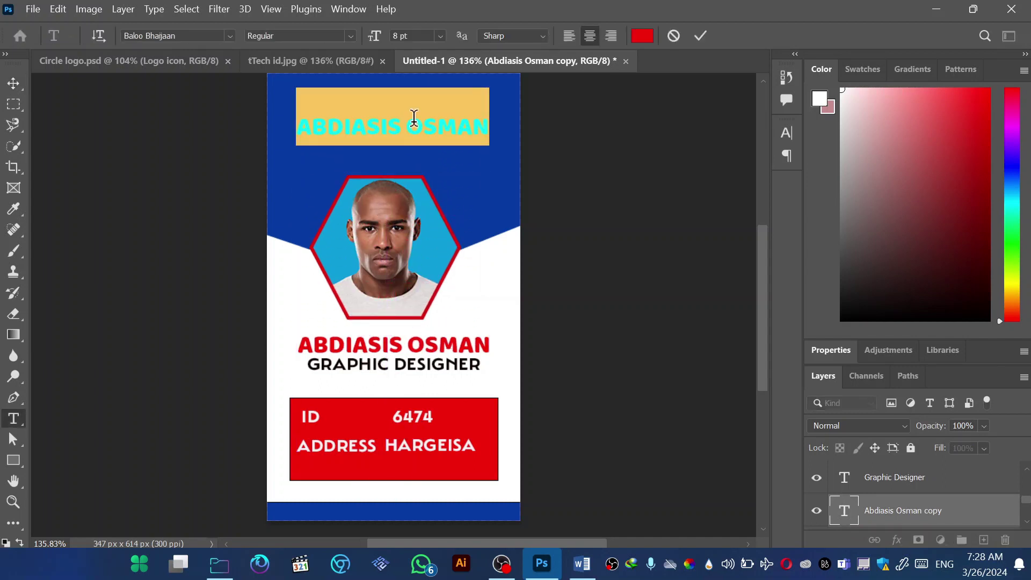
pyautogui.press('BackSpace')
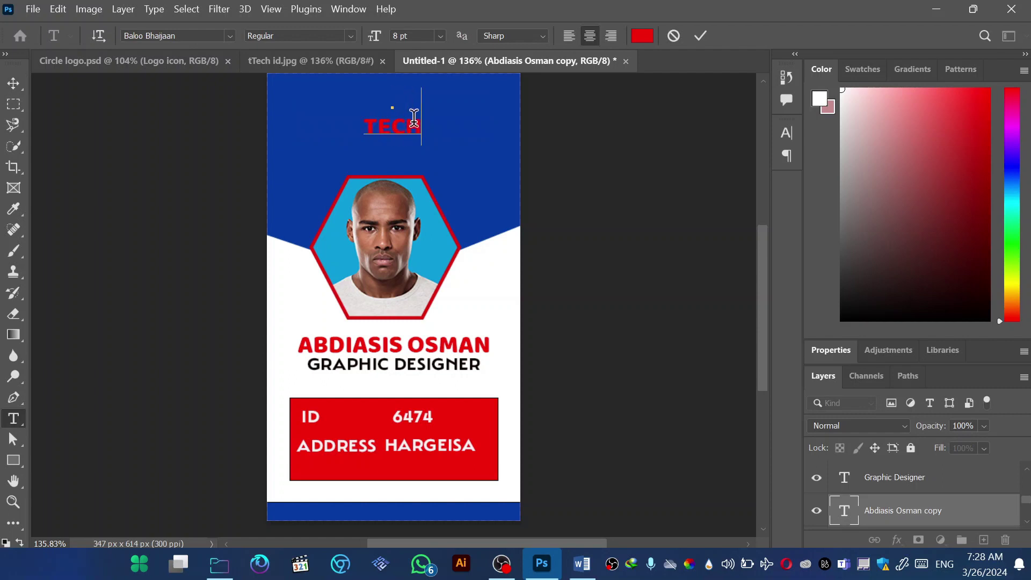
pyautogui.write('TECH SCHOOL')
# Recolor the whole TECH SCHOOL header text to off-white
pyautogui.hotkey('ctrl', 'a')
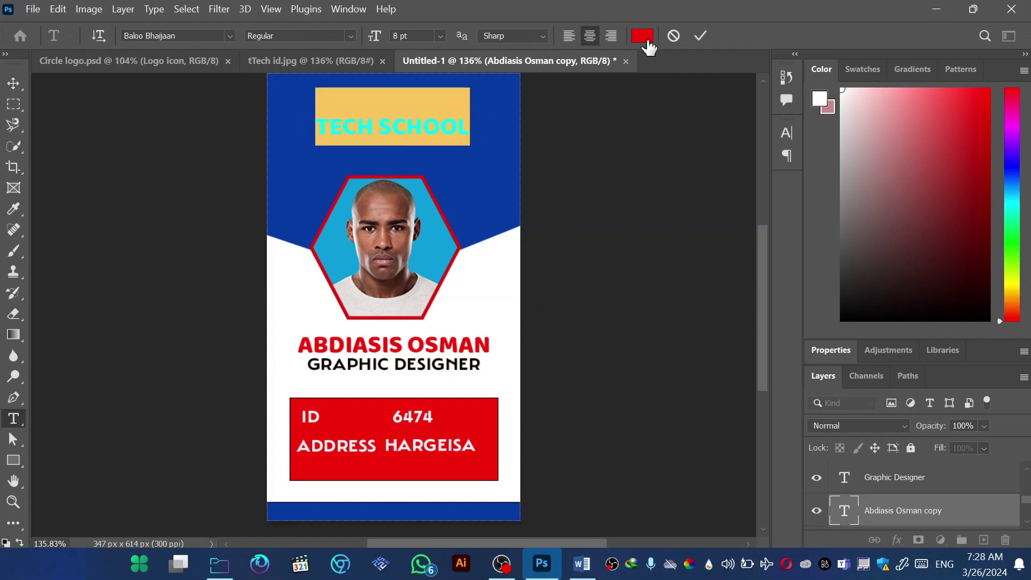
pyautogui.click(646, 43)
pyautogui.click(305, 107)
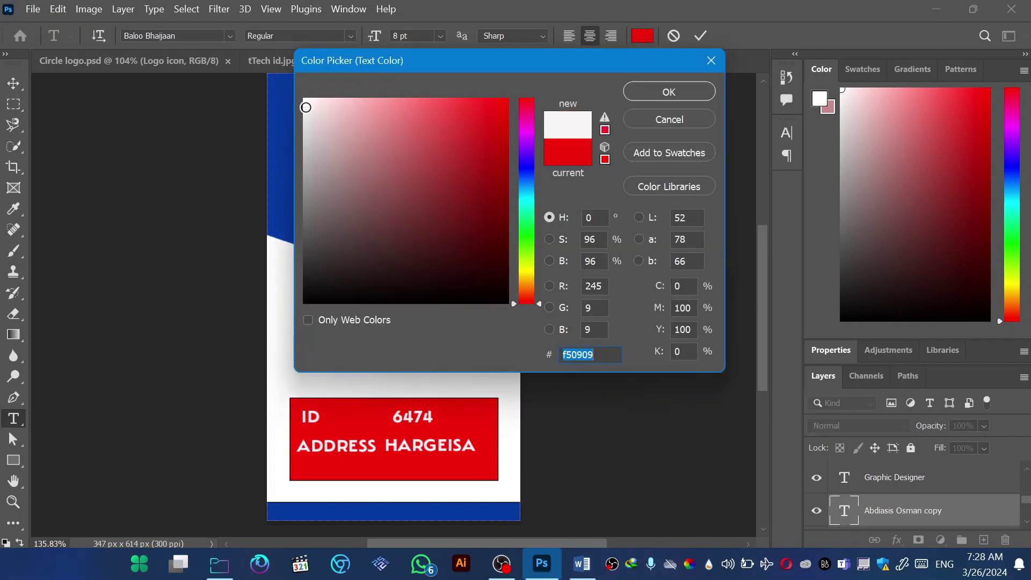
pyautogui.click(662, 95)
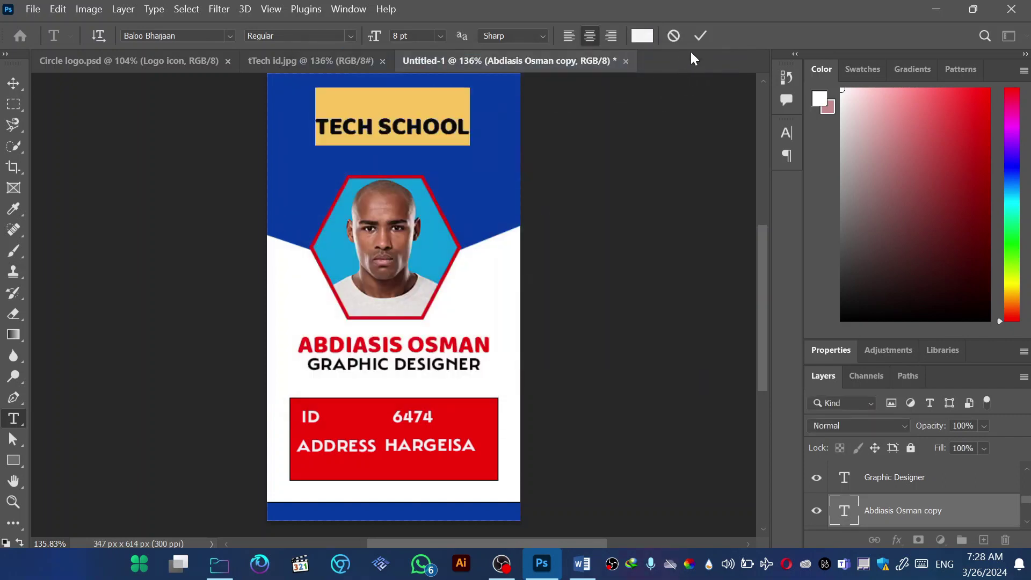
pyautogui.click(699, 37)
pyautogui.press('v')
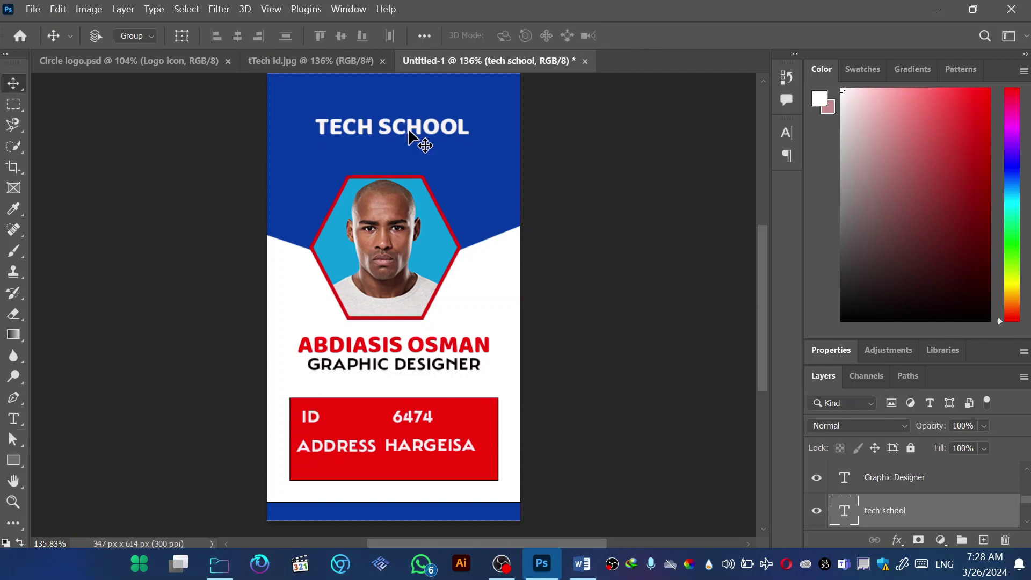
# Scale the TECH SCHOOL title up to about 144% so that it spans most of the blue header
pyautogui.hotkey('ctrl', 't')
pyautogui.moveTo(310, 110); pyautogui.dragTo(276, 82)
pyautogui.hotkey('ctrl', 'z')
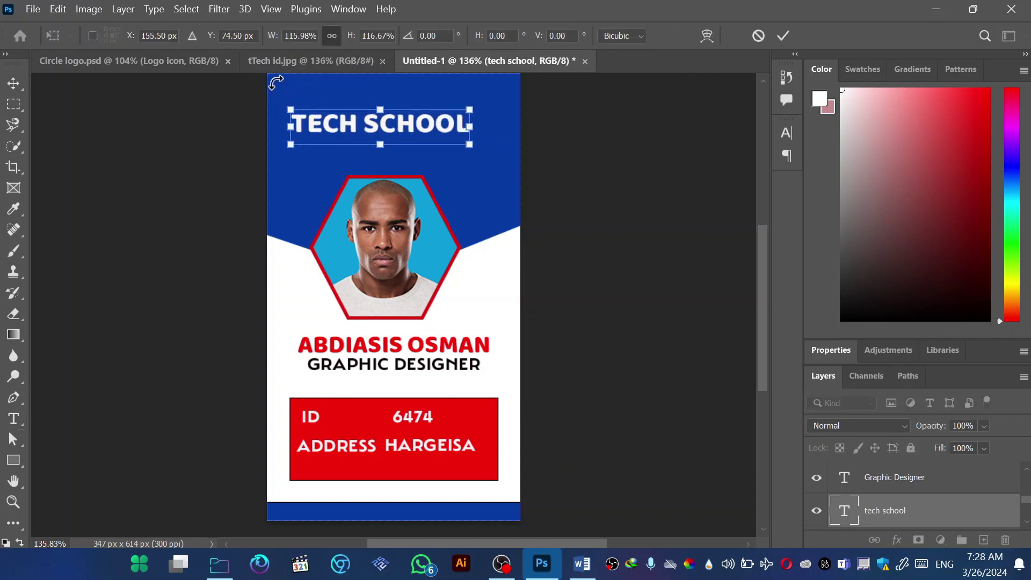
pyautogui.moveTo(472, 106); pyautogui.dragTo(500, 86)
pyautogui.moveTo(294, 101); pyautogui.dragTo(274, 91)
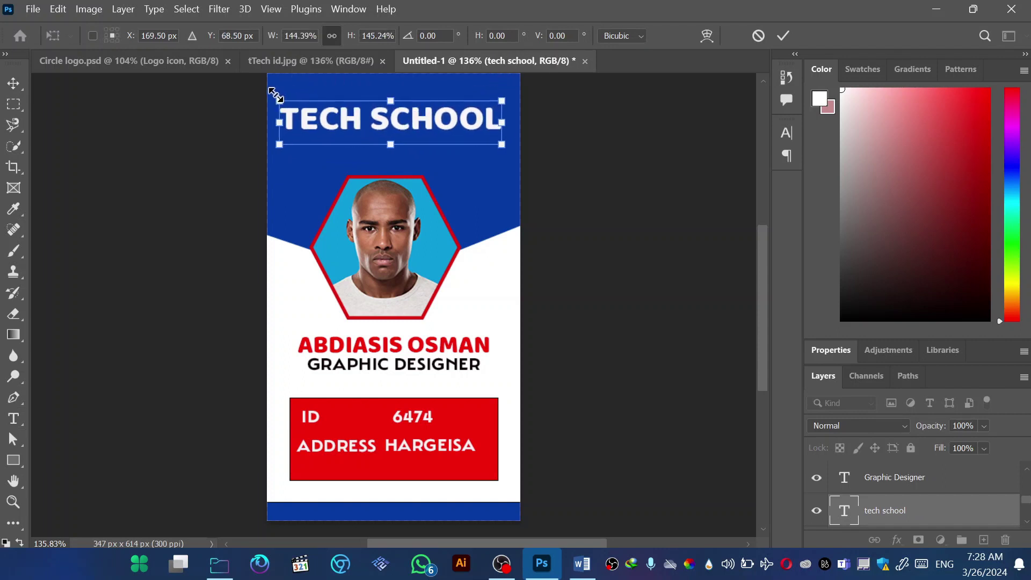
pyautogui.click(785, 41)
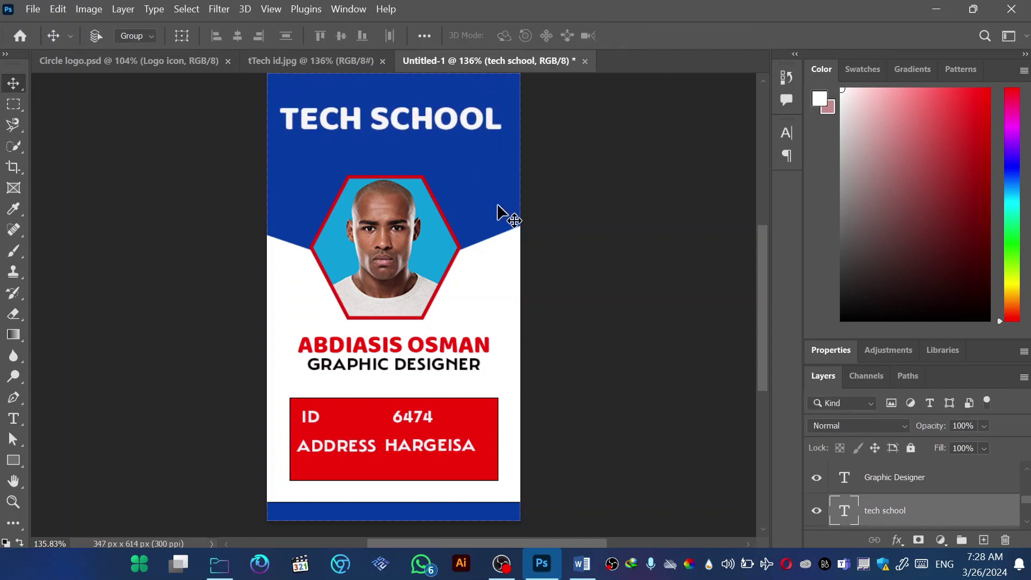
# Review the whole card layout from the TECH SCHOOL header down to the blue footer band
pyautogui.scroll(-3, 505, 226)
pyautogui.scroll(3, 483, 231)
pyautogui.scroll(-3, 472, 215)
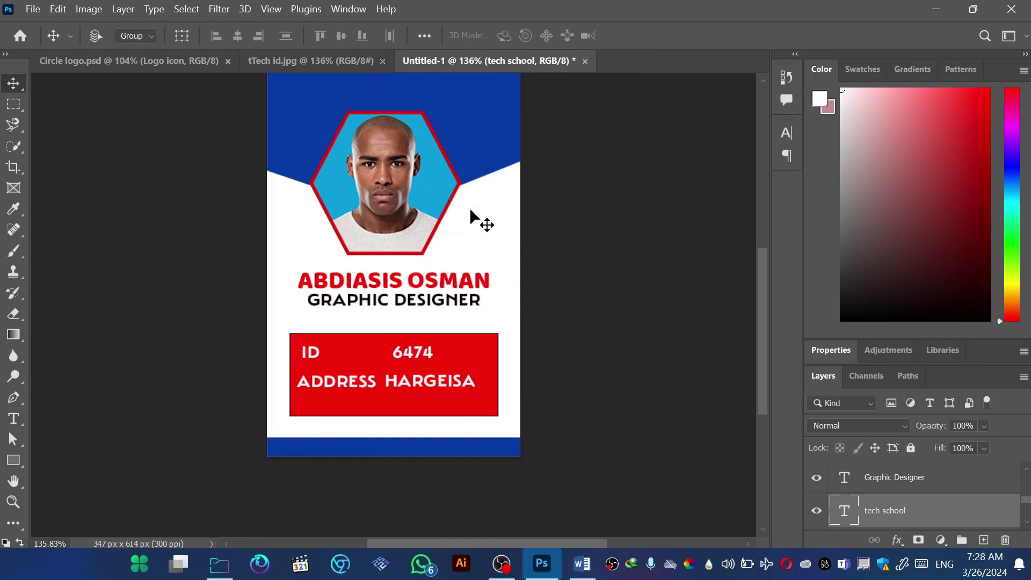
pyautogui.scroll(3, 471, 210)
pyautogui.scroll(-3, 470, 211)
pyautogui.scroll(3, 470, 210)
pyautogui.scroll(-3, 470, 210)
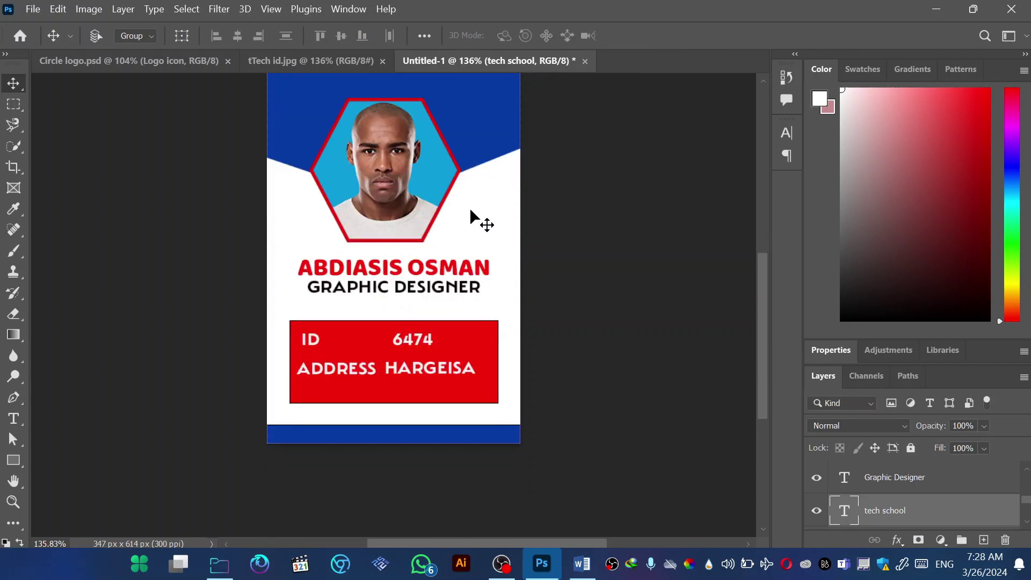
pyautogui.scroll(3, 470, 210)
pyautogui.scroll(-2, 470, 210)
pyautogui.scroll(3, 470, 211)
pyautogui.scroll(-3, 471, 210)
pyautogui.scroll(3, 471, 210)
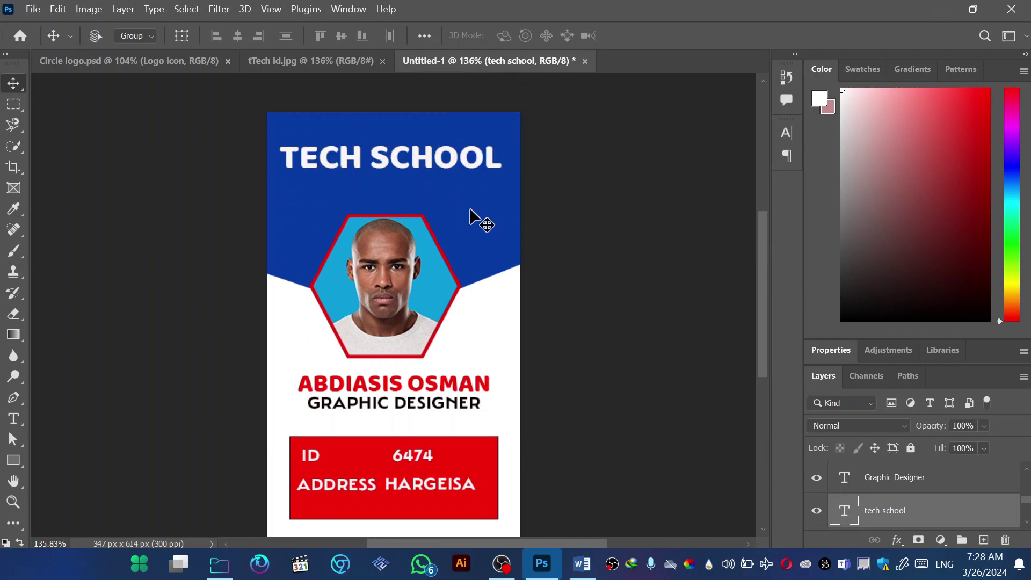
pyautogui.scroll(-3, 470, 210)
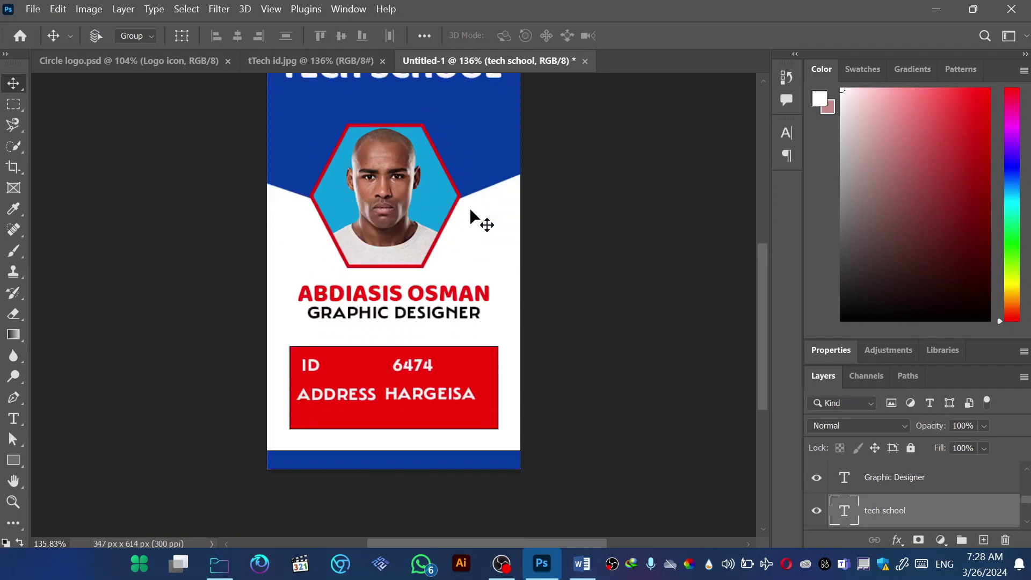